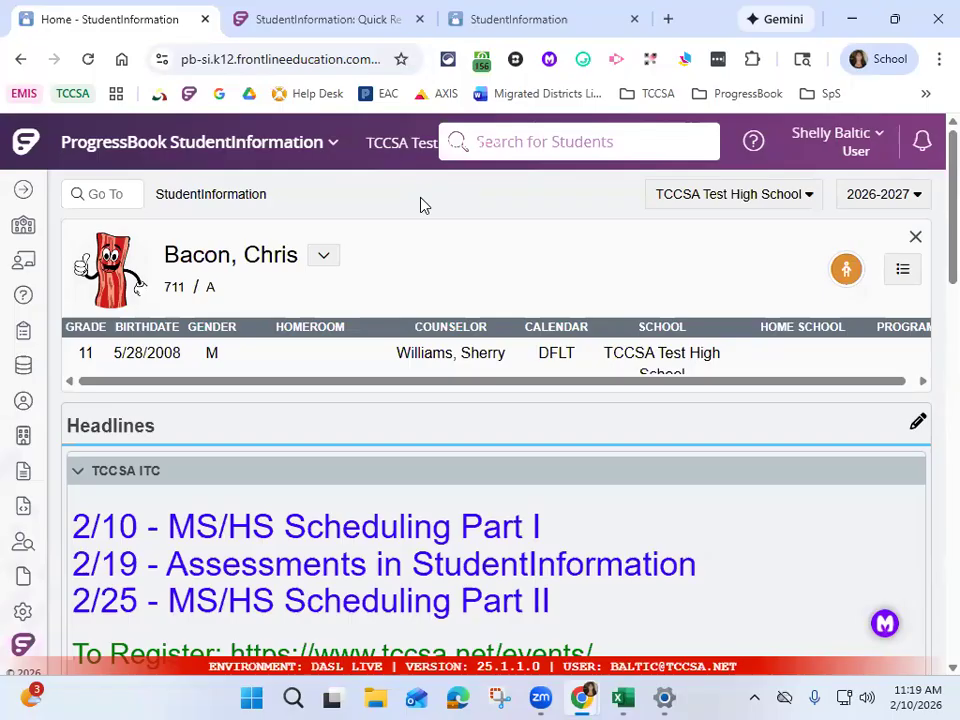
Look through the home page's Documents list for the scheduling checklists and guides
{"action": "scroll", "coordinate": [431, 542], "scroll_direction": "down", "scroll_amount": 12}
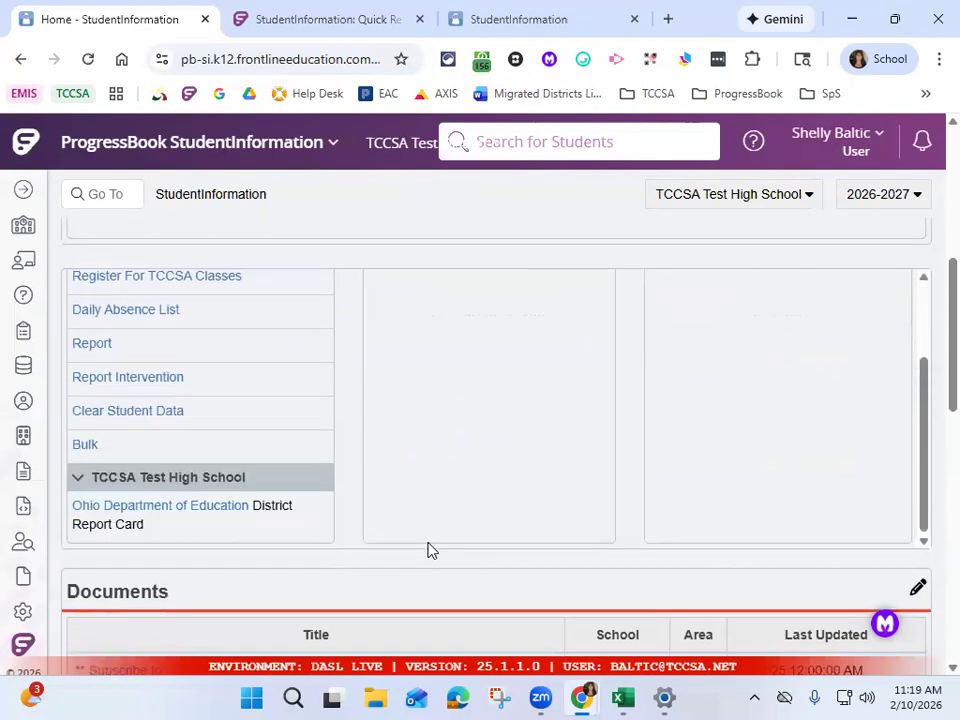
{"action": "scroll", "coordinate": [360, 550], "scroll_direction": "down", "scroll_amount": 4}
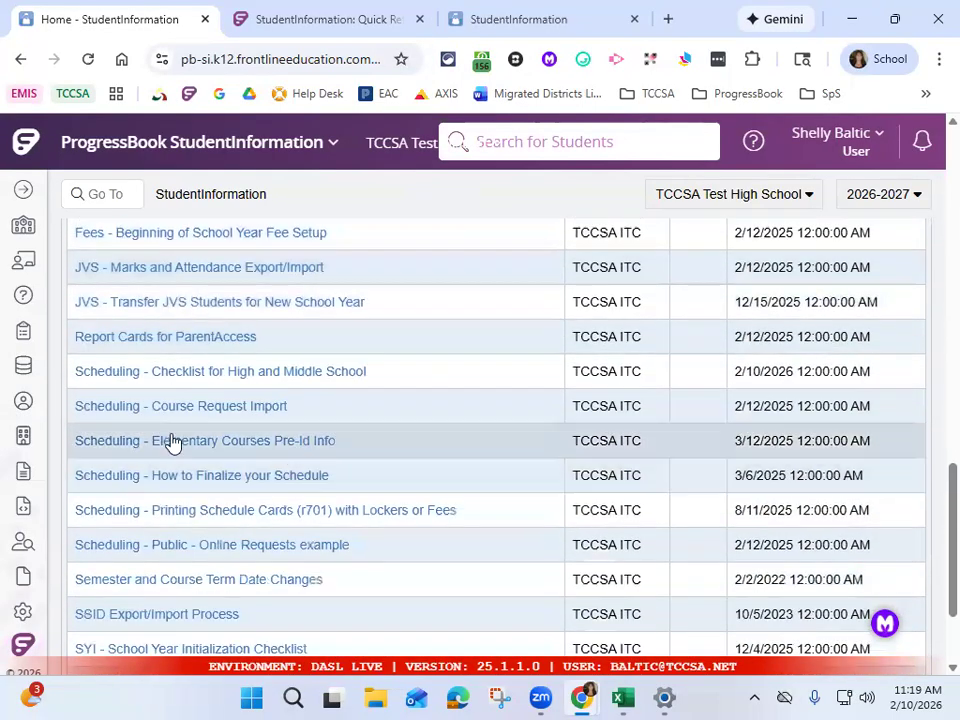
{"action": "scroll", "coordinate": [300, 497], "scroll_direction": "down", "scroll_amount": 1}
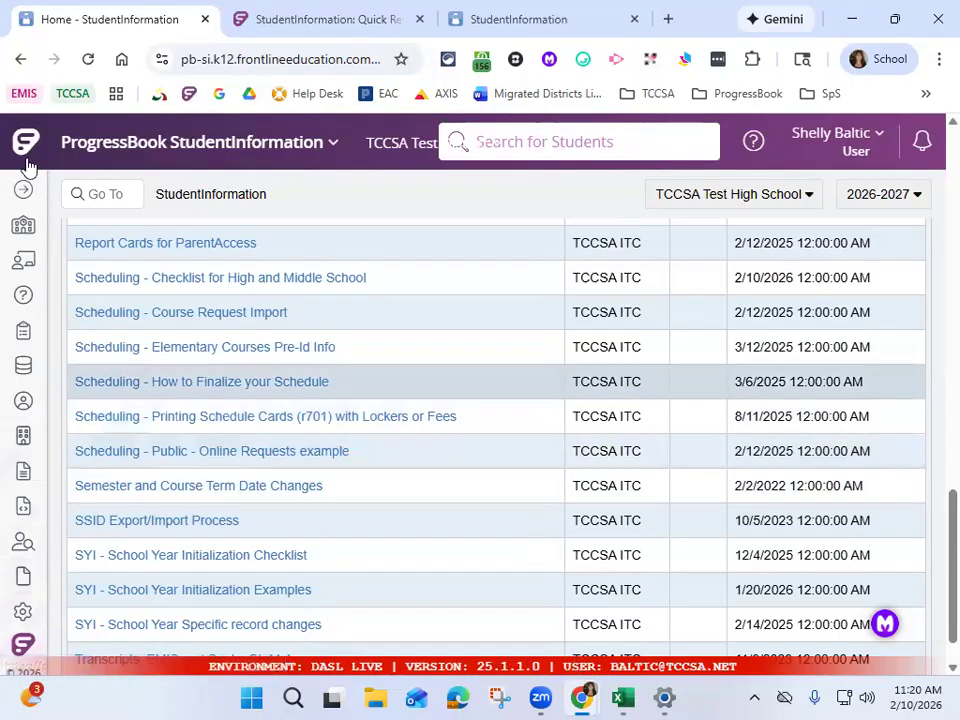
{"action": "left_click", "coordinate": [27, 190]}
{"action": "left_click", "coordinate": [178, 340]}
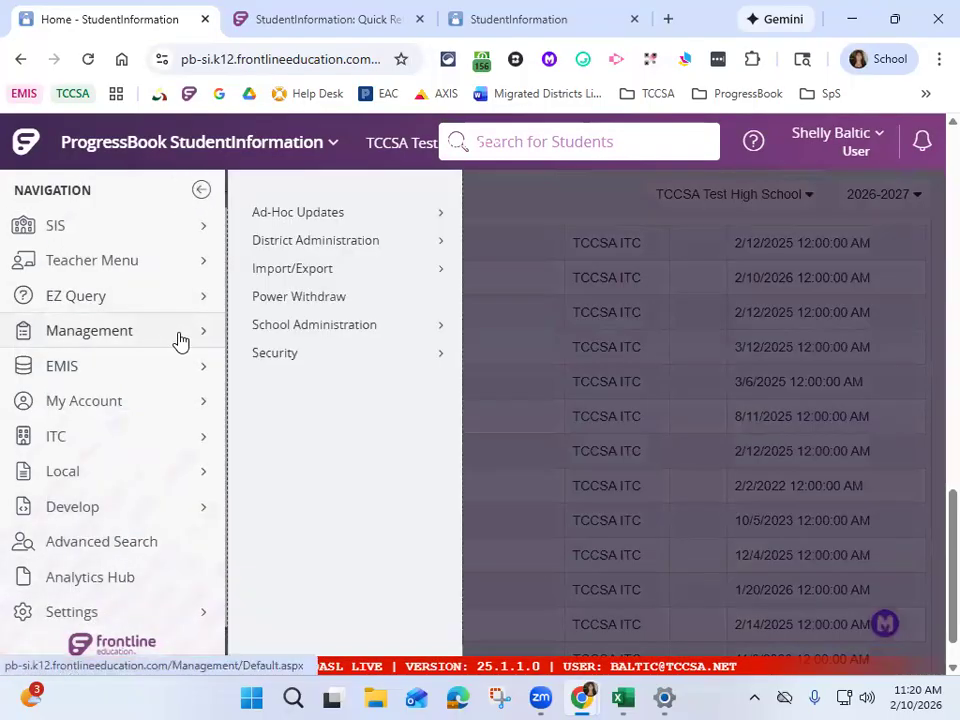
{"action": "left_click", "coordinate": [320, 337]}
{"action": "scroll", "coordinate": [542, 336], "scroll_direction": "down", "scroll_amount": 3}
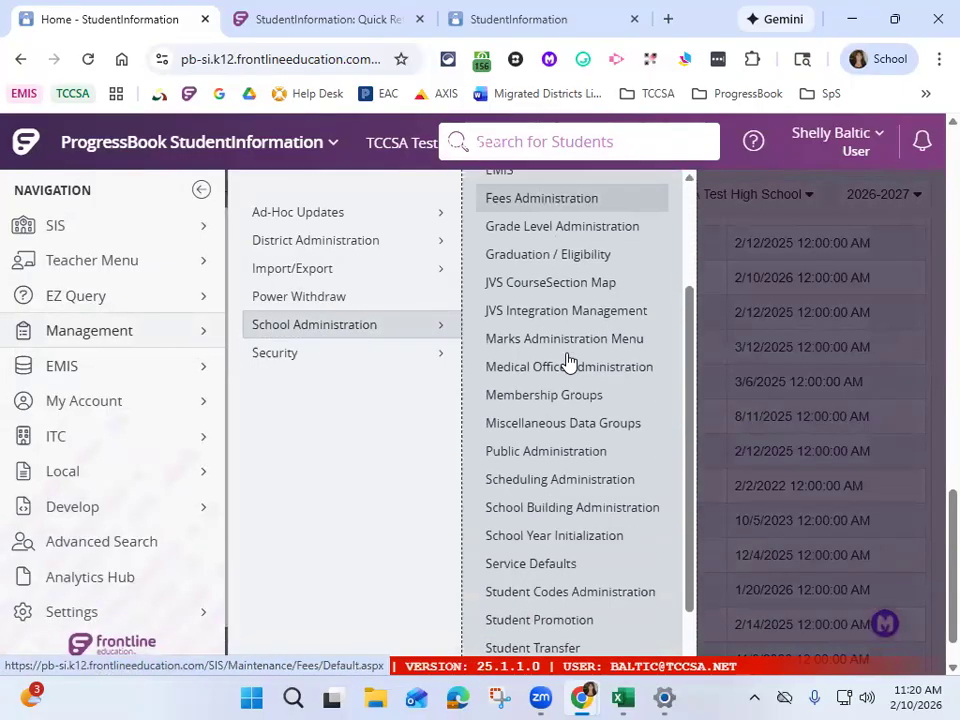
{"action": "scroll", "coordinate": [650, 384], "scroll_direction": "up", "scroll_amount": 3}
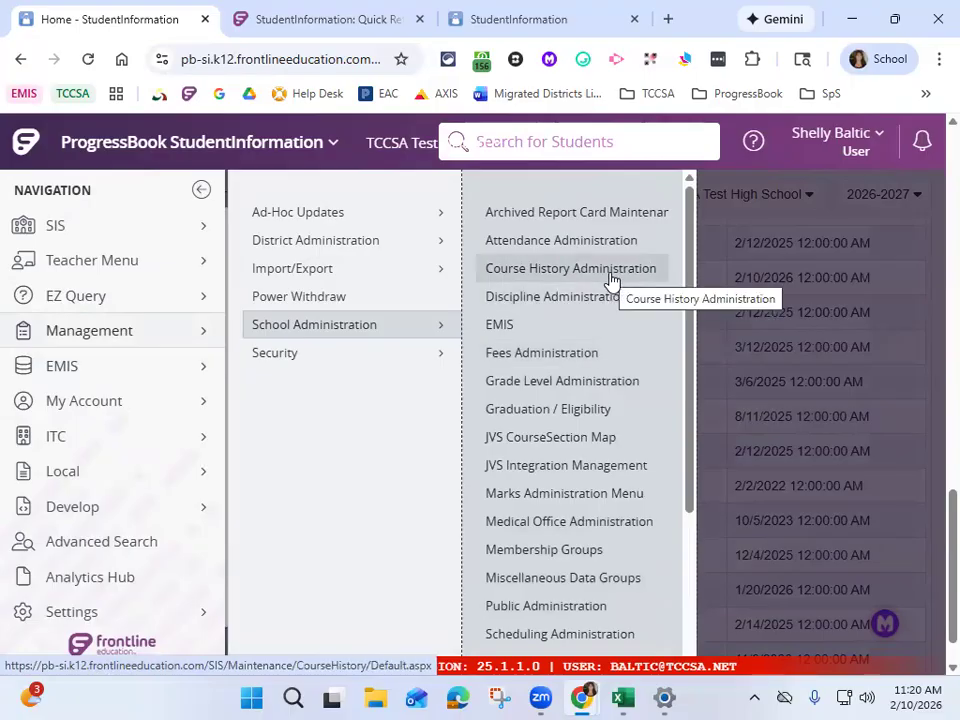
{"action": "scroll", "coordinate": [619, 542], "scroll_direction": "down", "scroll_amount": 2}
{"action": "left_click", "coordinate": [620, 540]}
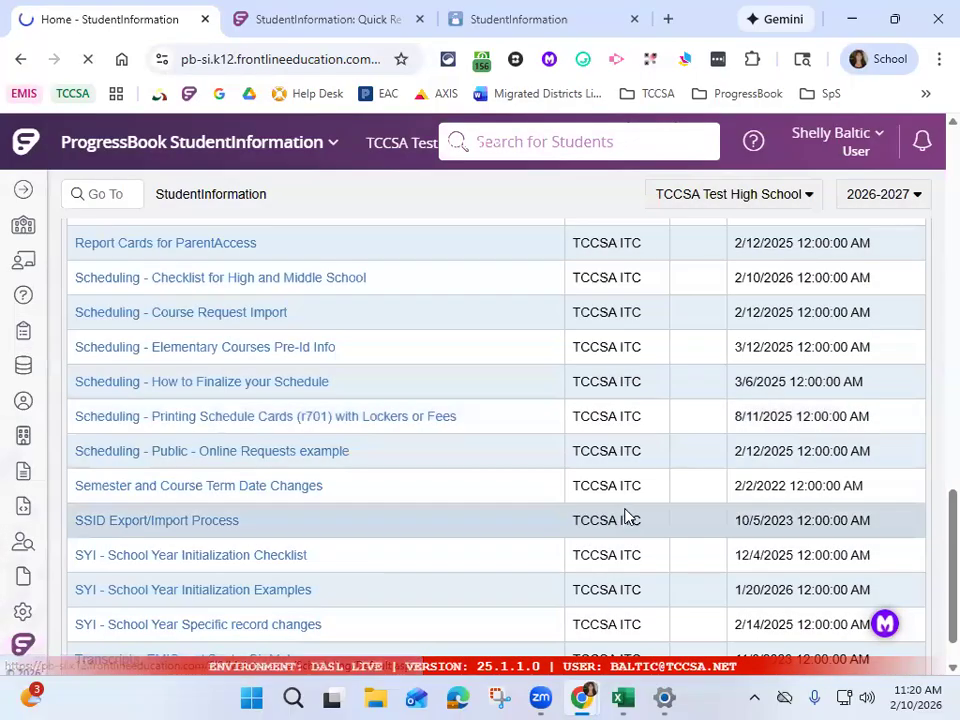
{"action": "scroll", "coordinate": [566, 429], "scroll_direction": "down", "scroll_amount": 2}
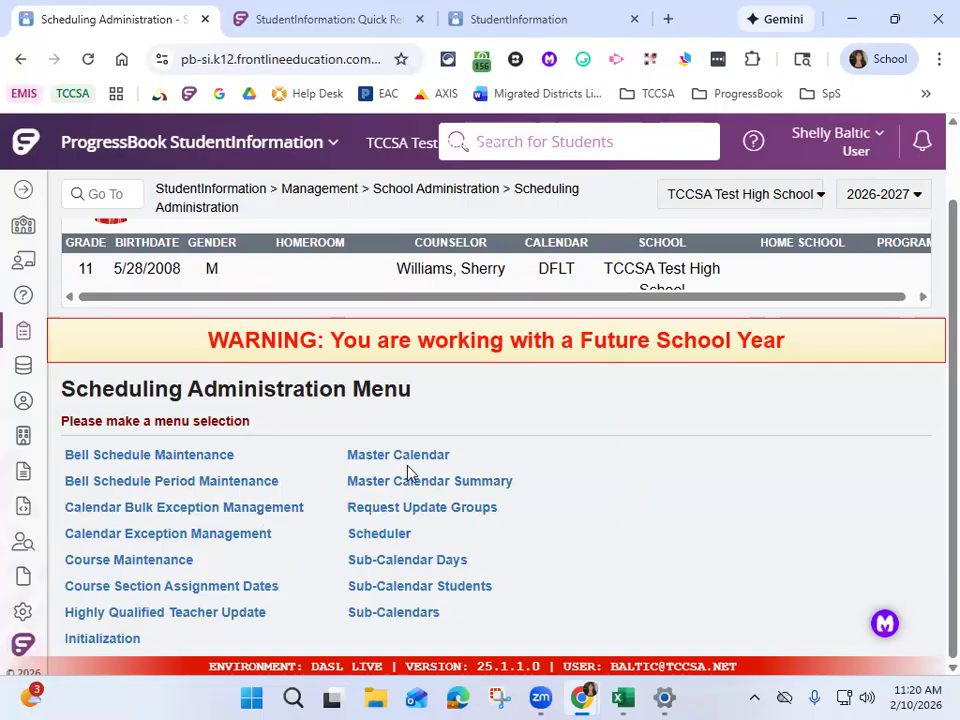
{"action": "left_click", "coordinate": [20, 59]}
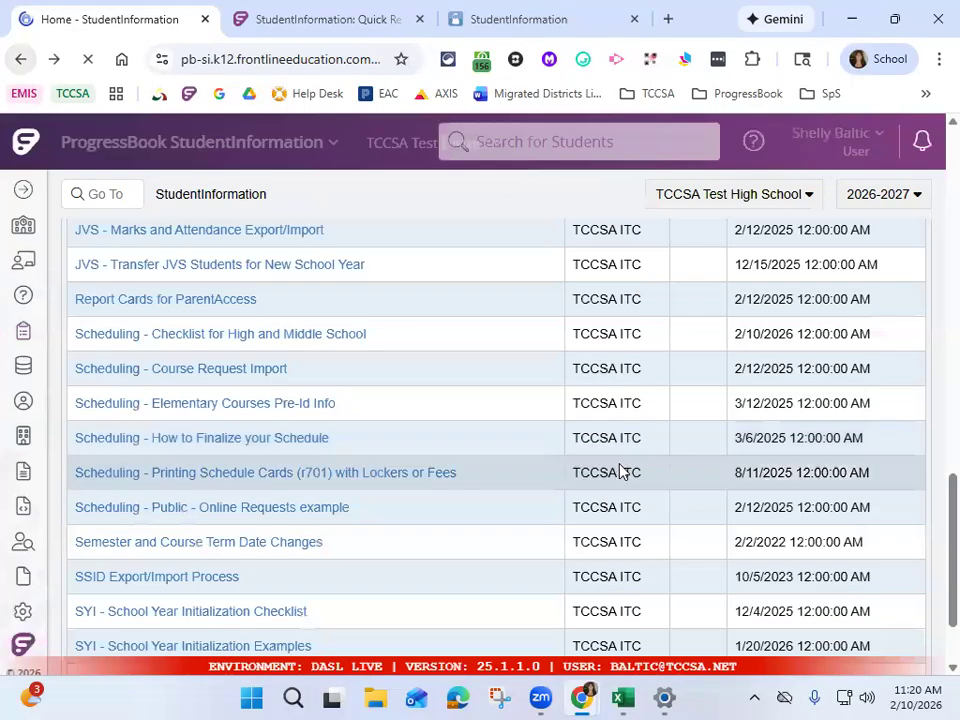
Open Scheduling Administration within the school administration area and review its available options
{"action": "left_click", "coordinate": [23, 189]}
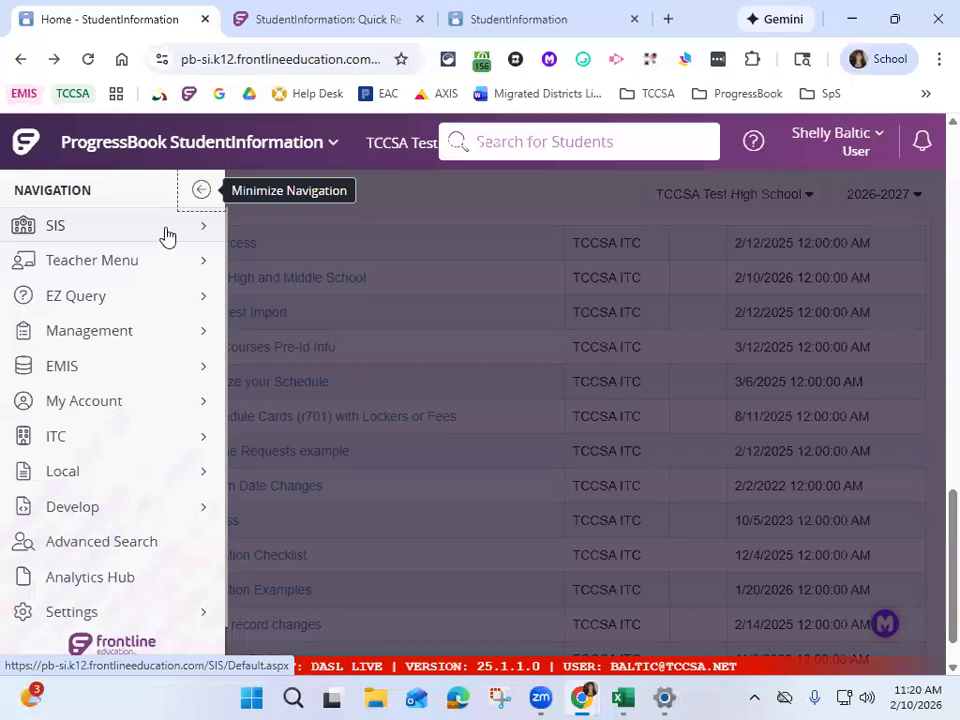
{"action": "left_click", "coordinate": [146, 334]}
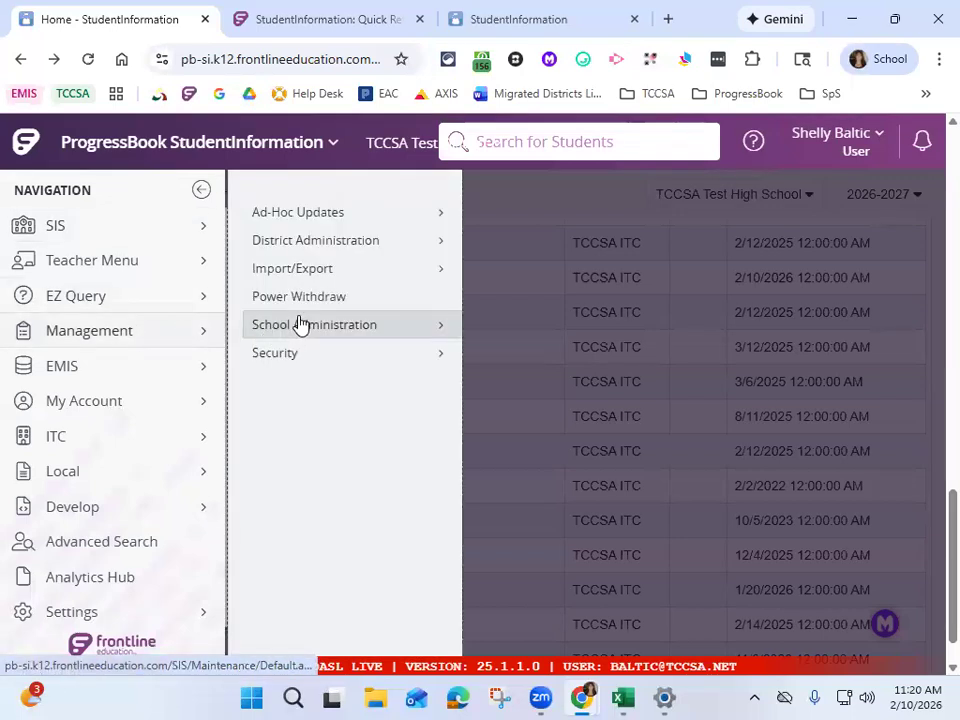
{"action": "left_click", "coordinate": [330, 335]}
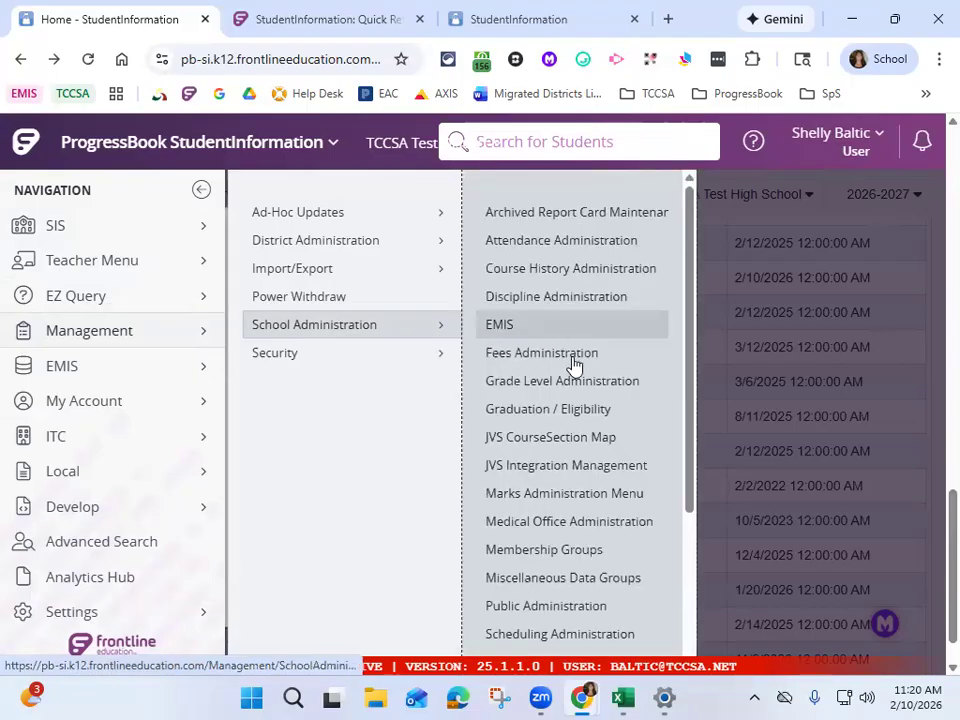
{"action": "scroll", "coordinate": [640, 500], "scroll_direction": "down", "scroll_amount": 3}
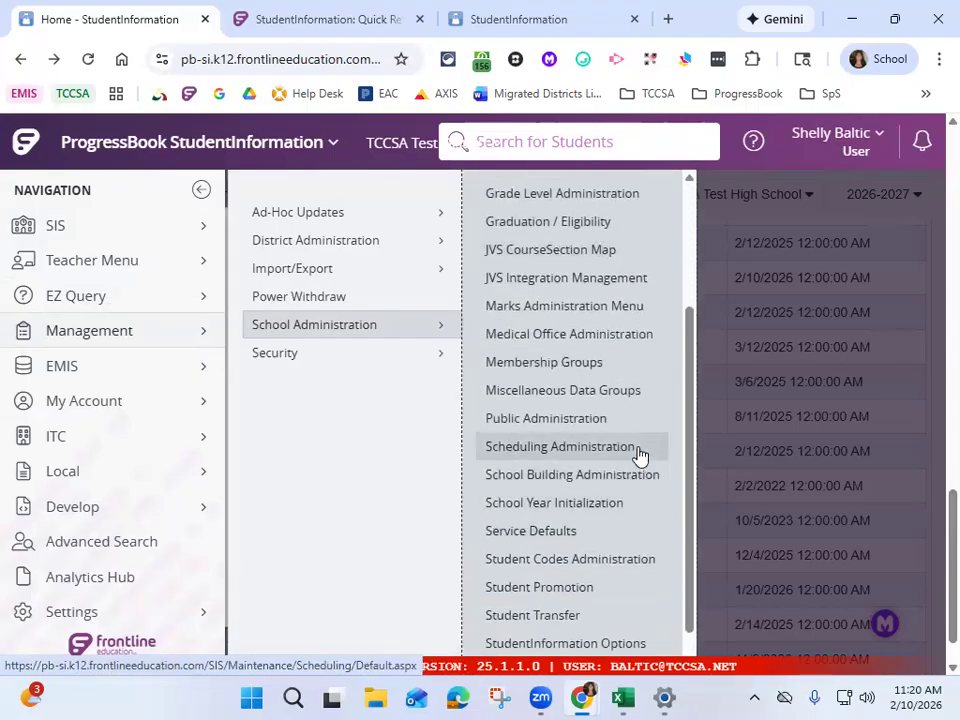
{"action": "left_click", "coordinate": [640, 455]}
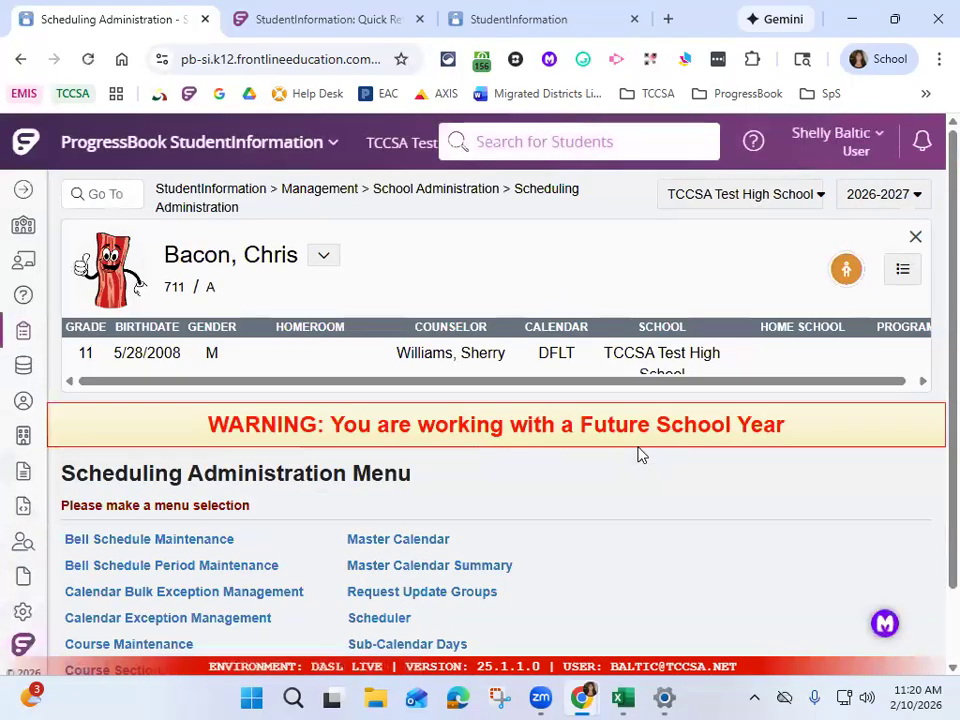
{"action": "scroll", "coordinate": [638, 455], "scroll_direction": "down", "scroll_amount": 2}
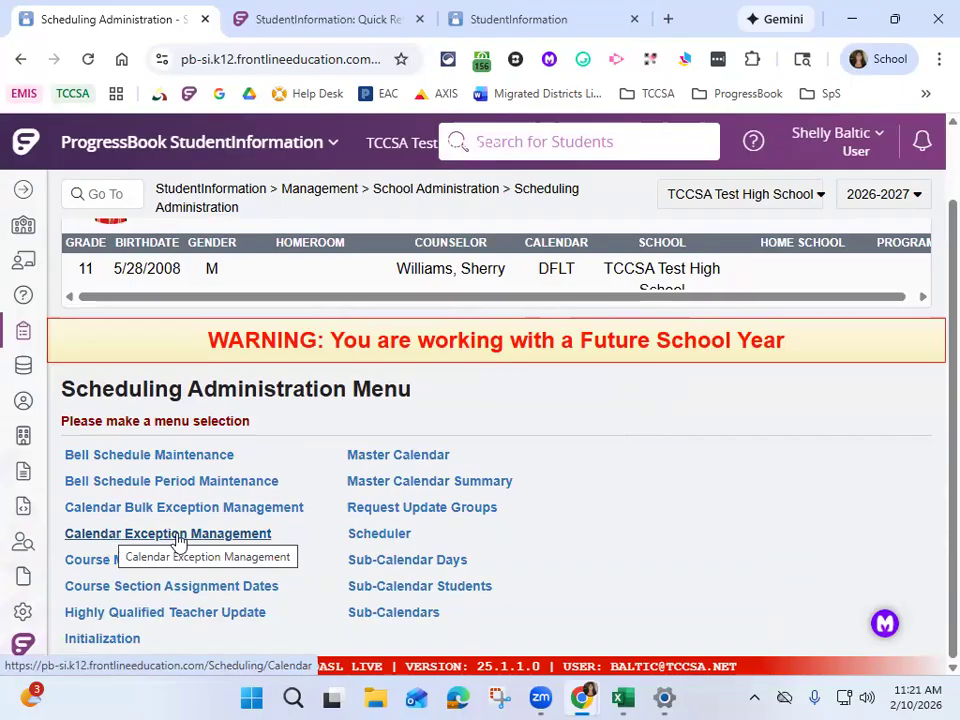
Return to School Administration and open the Application Configuration page of Public Administration
{"action": "left_click", "coordinate": [430, 197]}
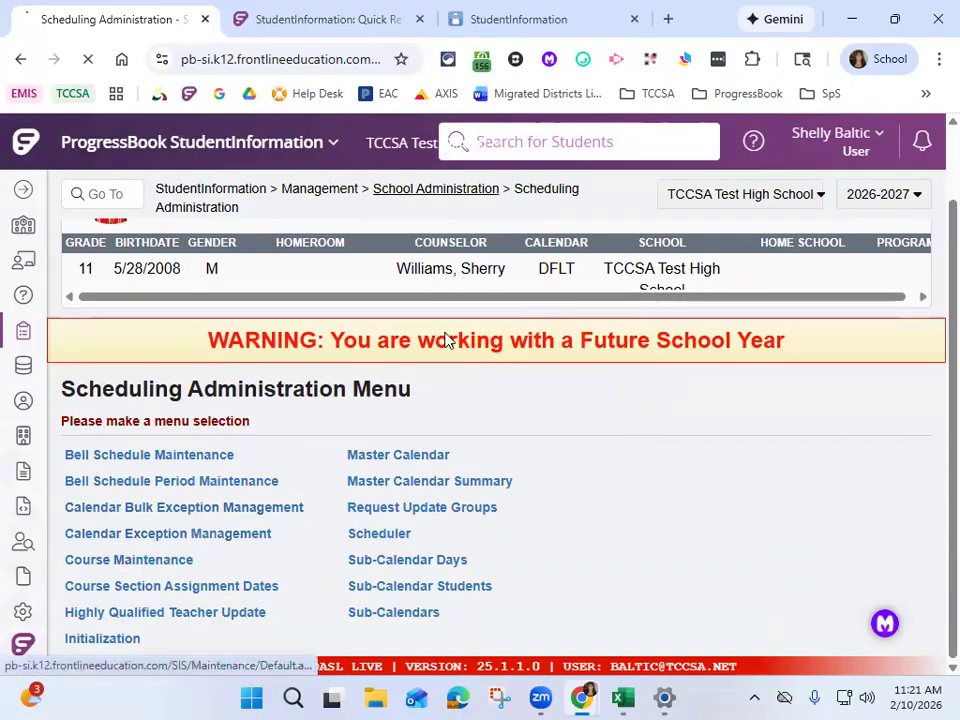
{"action": "scroll", "coordinate": [440, 430], "scroll_direction": "down", "scroll_amount": 2}
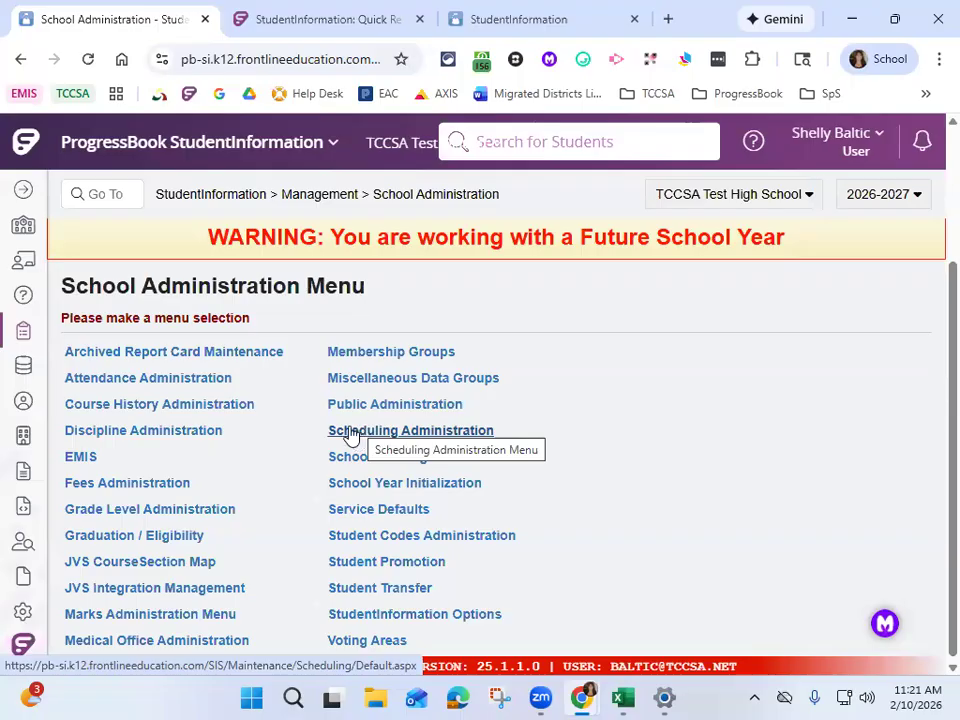
{"action": "left_click", "coordinate": [428, 405]}
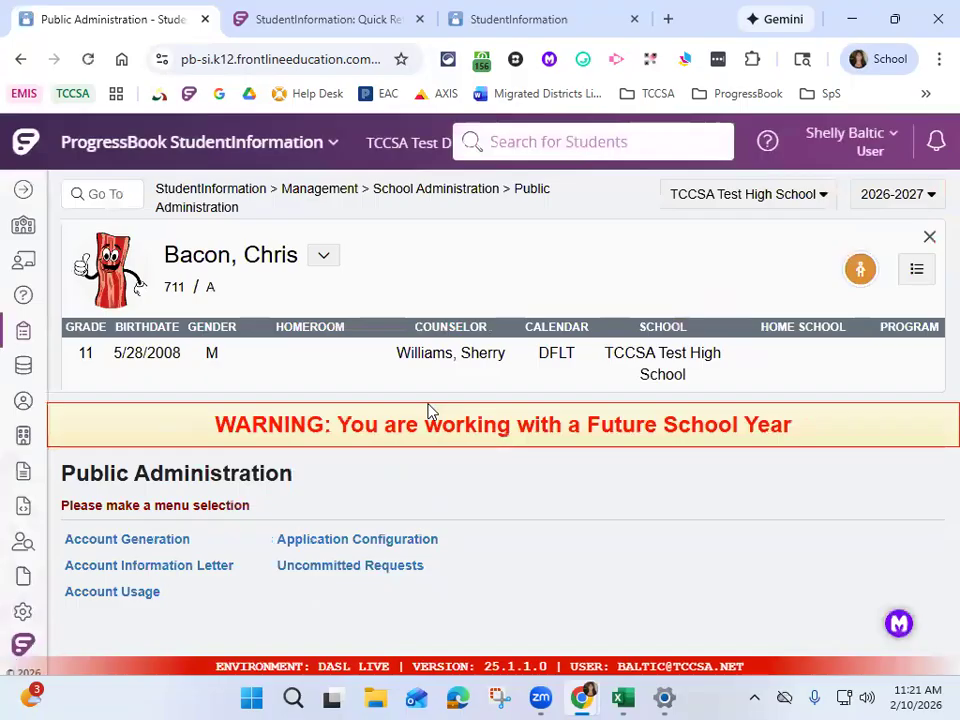
{"action": "left_click", "coordinate": [352, 542]}
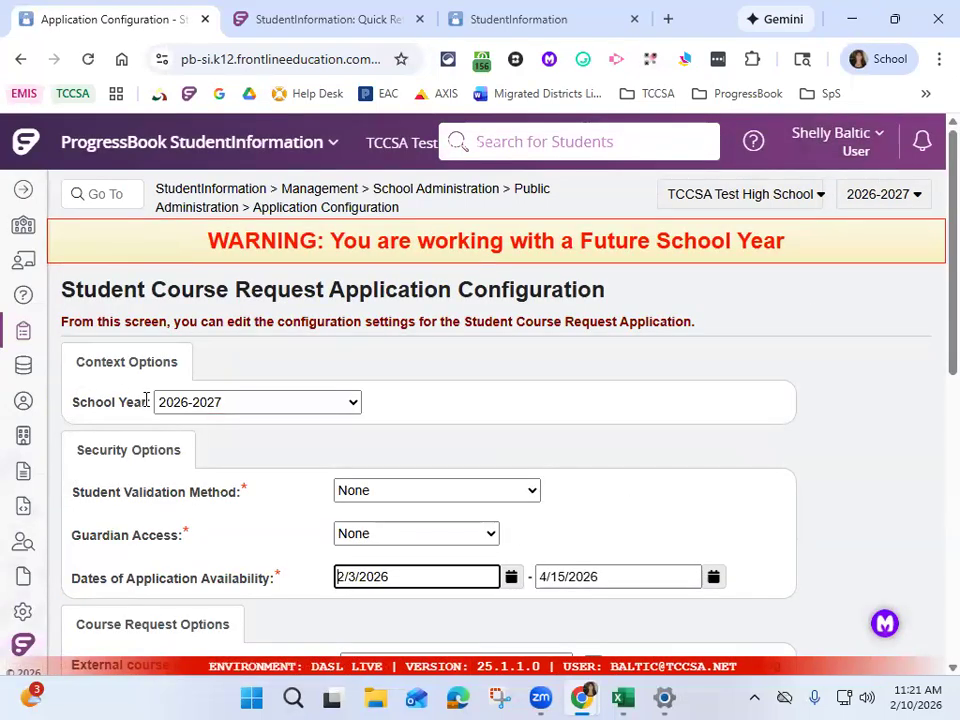
Review the School Year setting and the choices offered for Student Validation Method
{"action": "left_click_drag", "start_coordinate": [80, 401], "coordinate": [152, 401]}
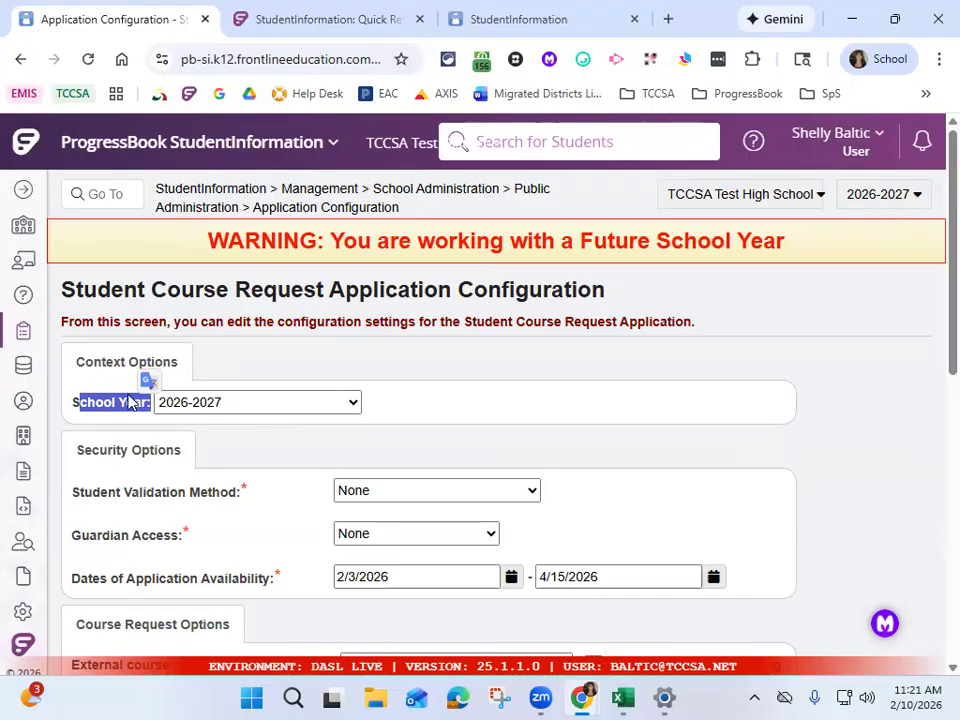
{"action": "left_click", "coordinate": [510, 441]}
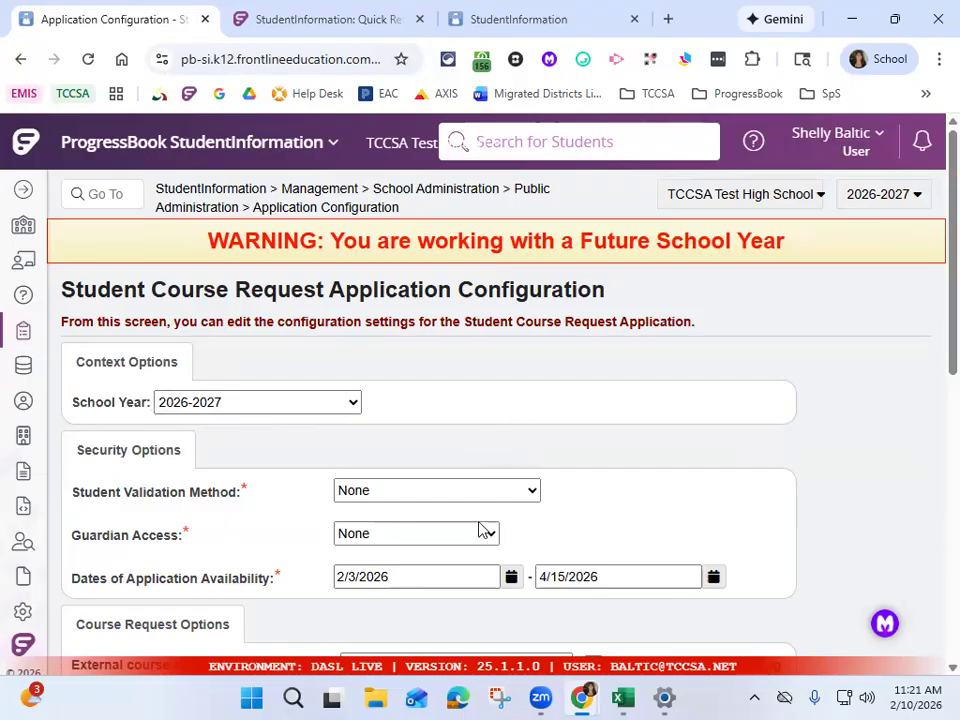
{"action": "left_click_drag", "start_coordinate": [80, 491], "coordinate": [242, 492]}
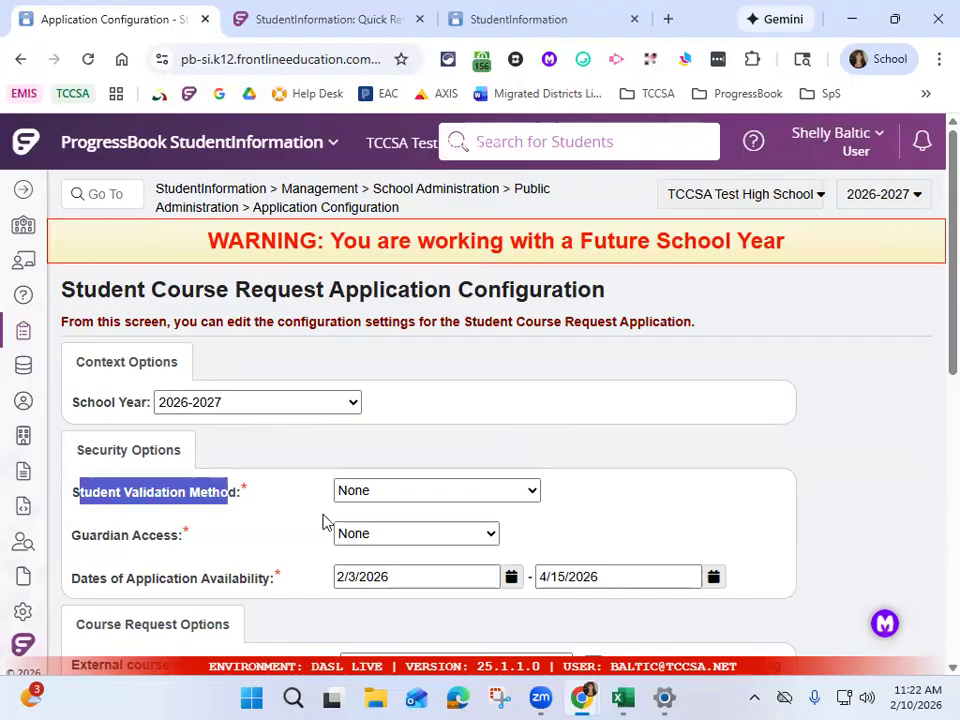
{"action": "left_click", "coordinate": [449, 491]}
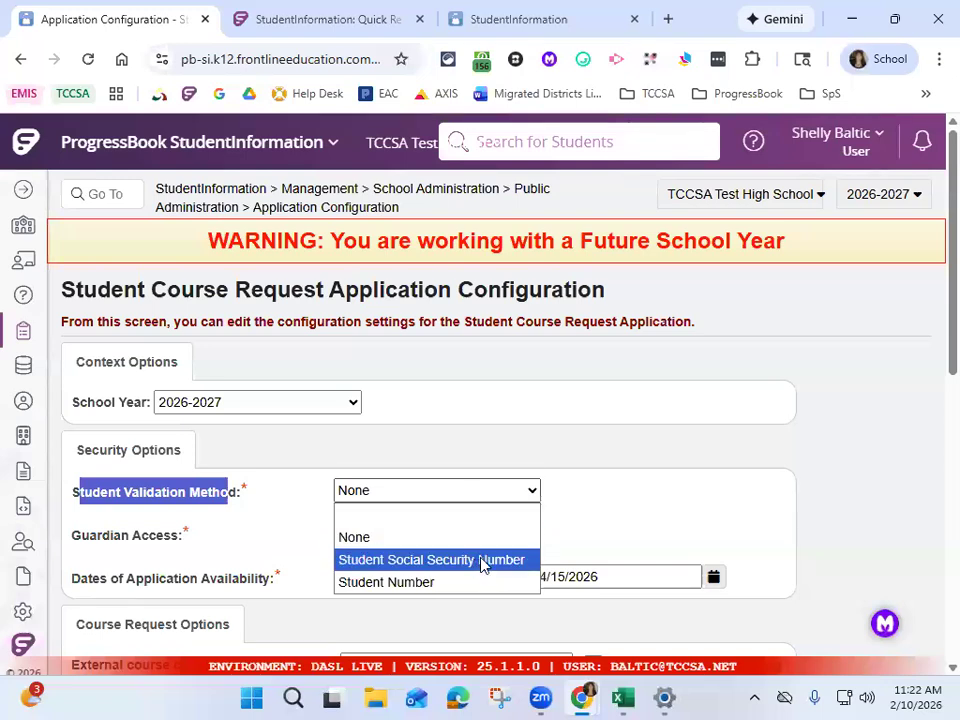
{"action": "left_click", "coordinate": [558, 520]}
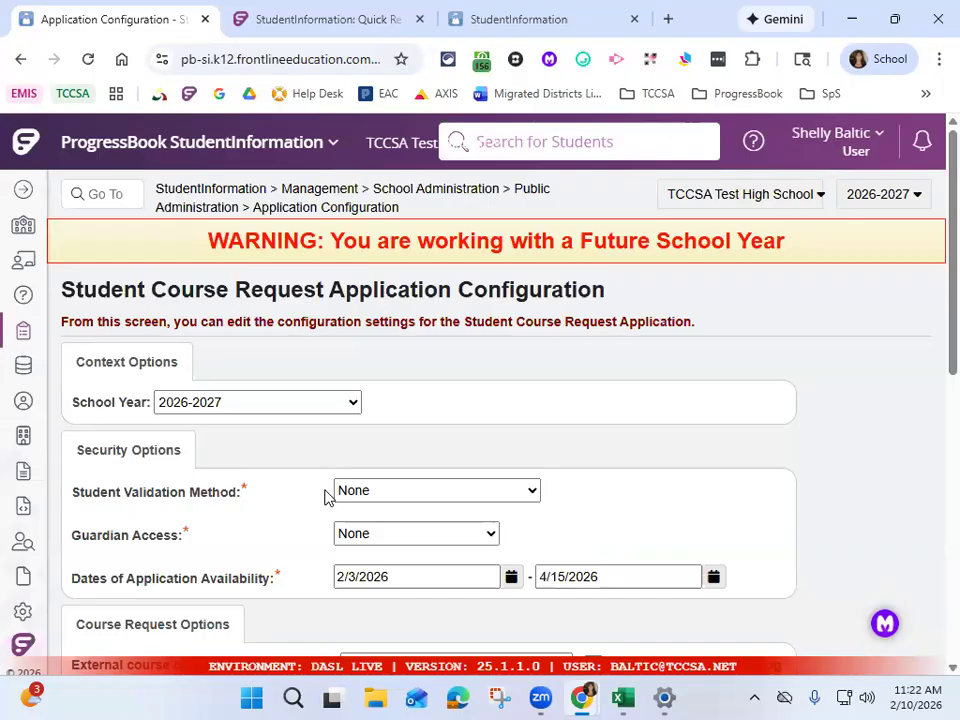
Review the Guardian Access choices in the security options without changing the setting
{"action": "left_click", "coordinate": [418, 530]}
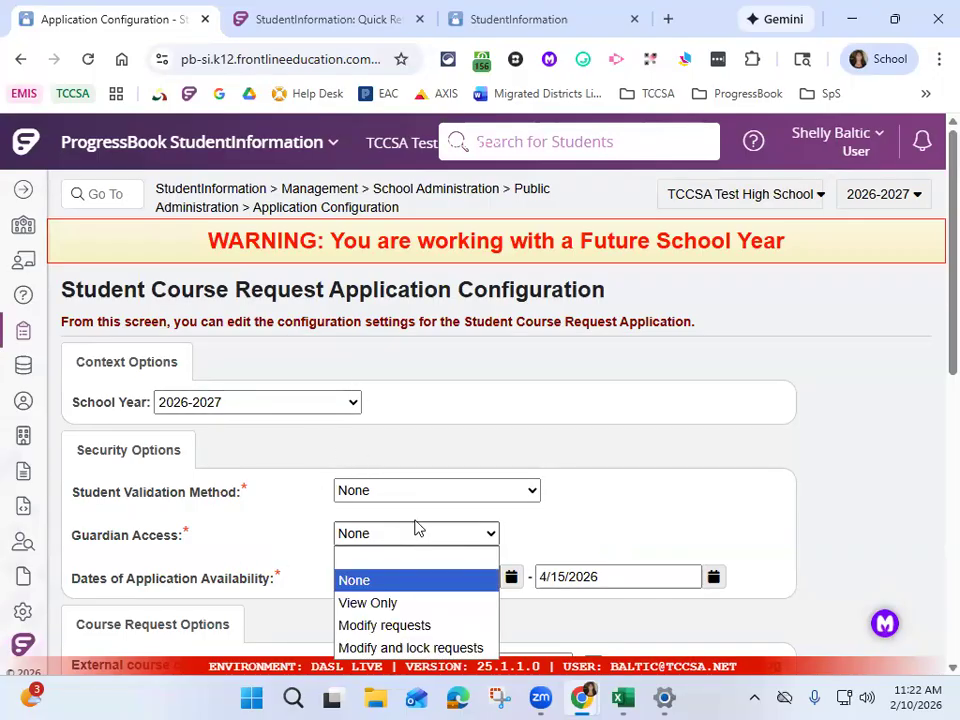
{"action": "scroll", "coordinate": [540, 501], "scroll_direction": "down", "scroll_amount": 1}
{"action": "left_click", "coordinate": [488, 448]}
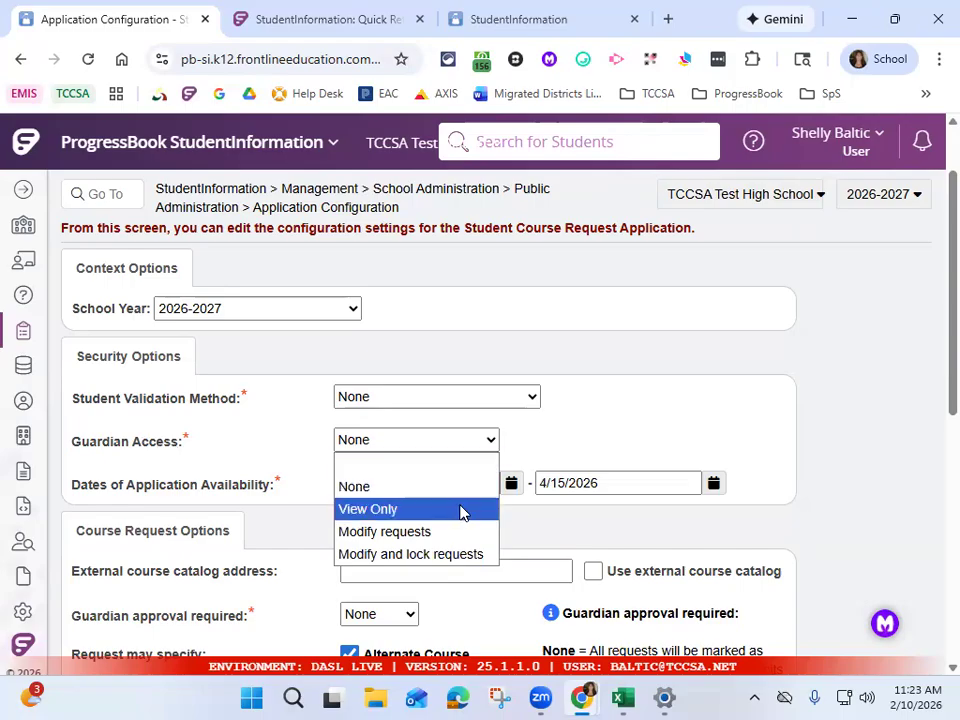
{"action": "left_click", "coordinate": [565, 425]}
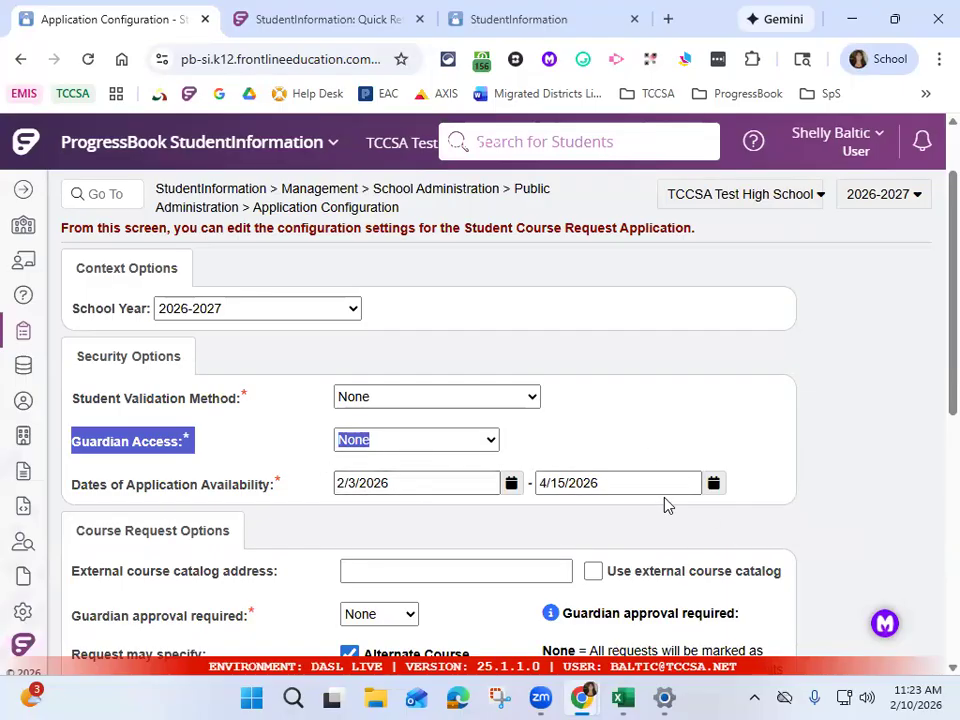
Set the Dates of Application Availability to 02/09/2026 through 03/09/2026
{"action": "left_click", "coordinate": [512, 485]}
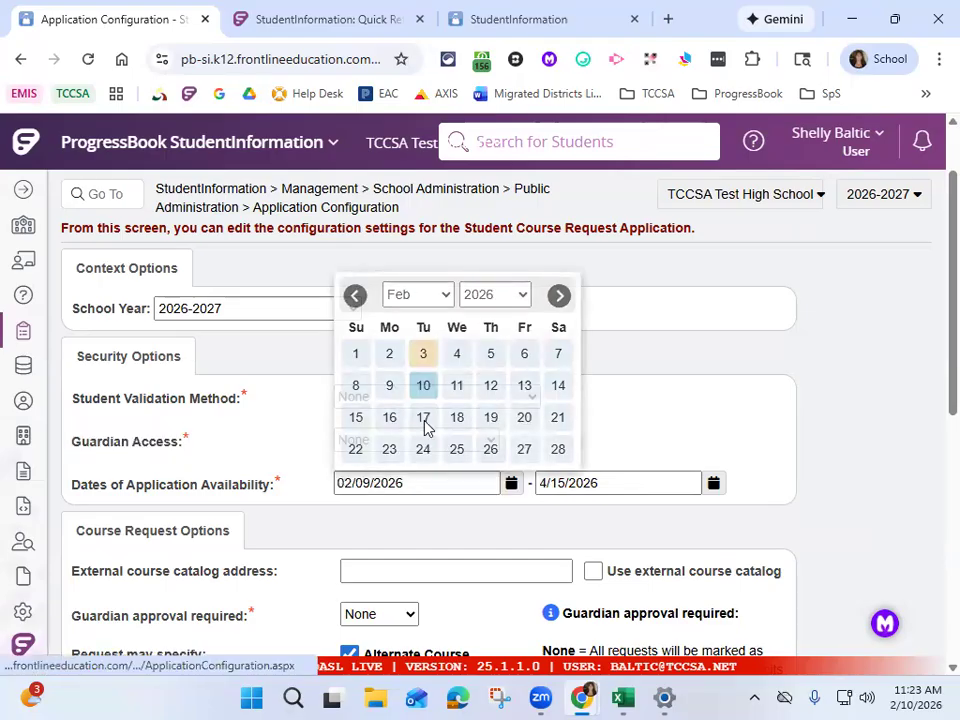
{"action": "left_click", "coordinate": [716, 486]}
{"action": "left_click", "coordinate": [558, 266]}
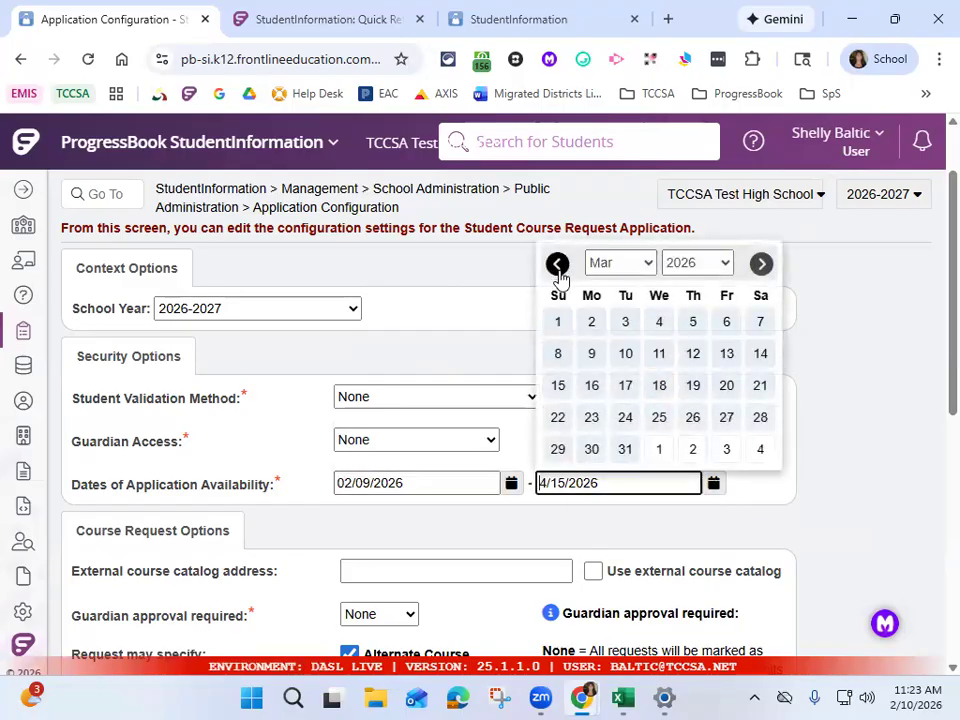
{"action": "left_click", "coordinate": [591, 353]}
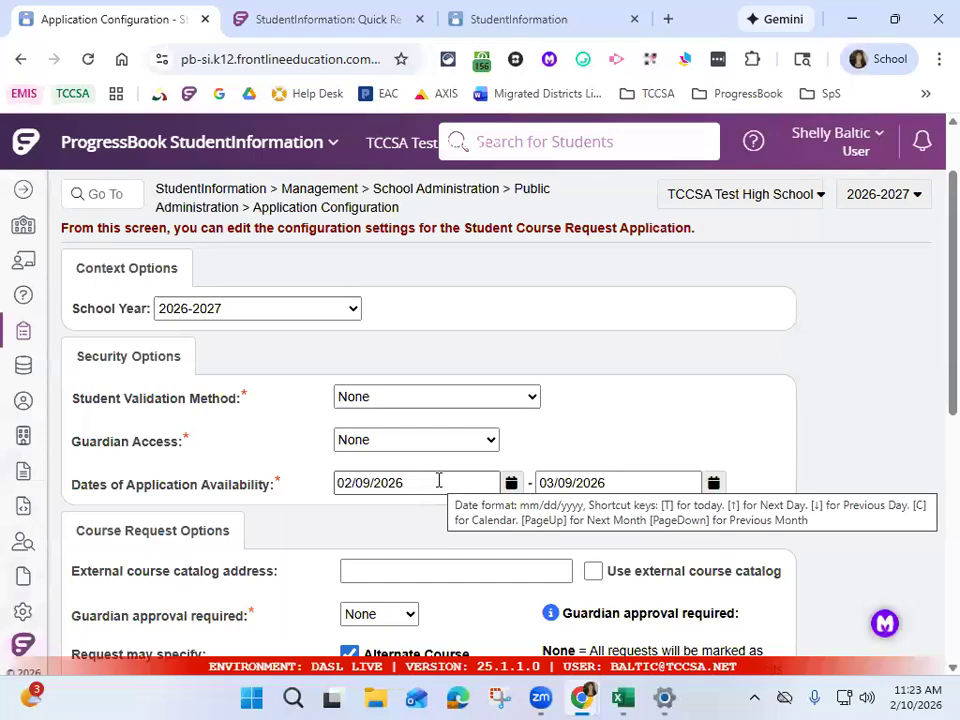
Review the External course catalog address field and the Guardian approval required choices in the course request options
{"action": "scroll", "coordinate": [730, 388], "scroll_direction": "down", "scroll_amount": 2}
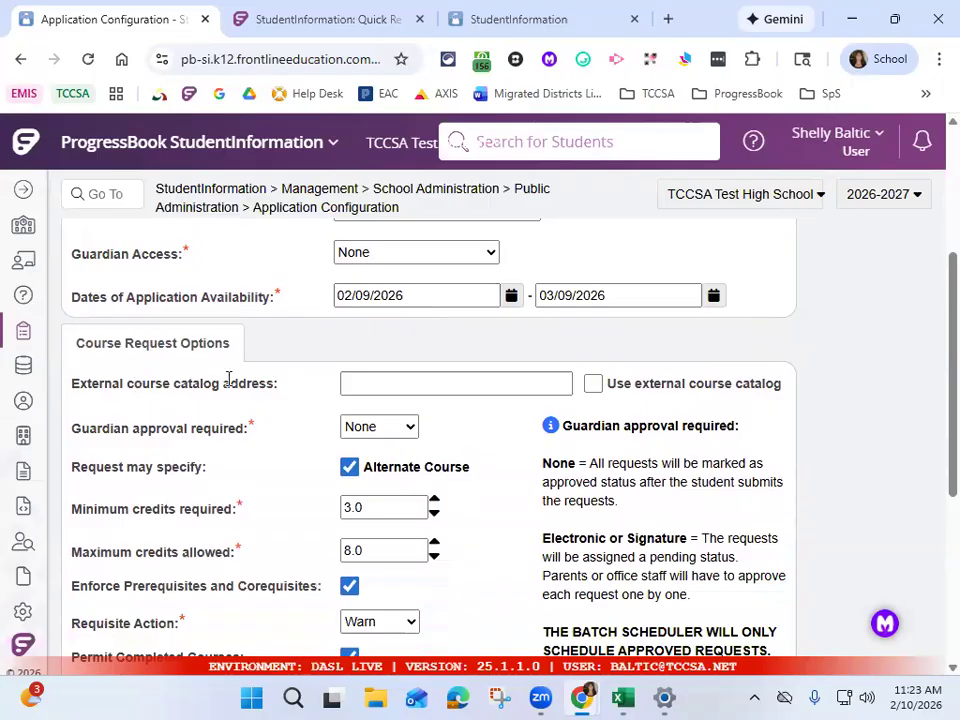
{"action": "left_click_drag", "start_coordinate": [132, 383], "coordinate": [268, 381]}
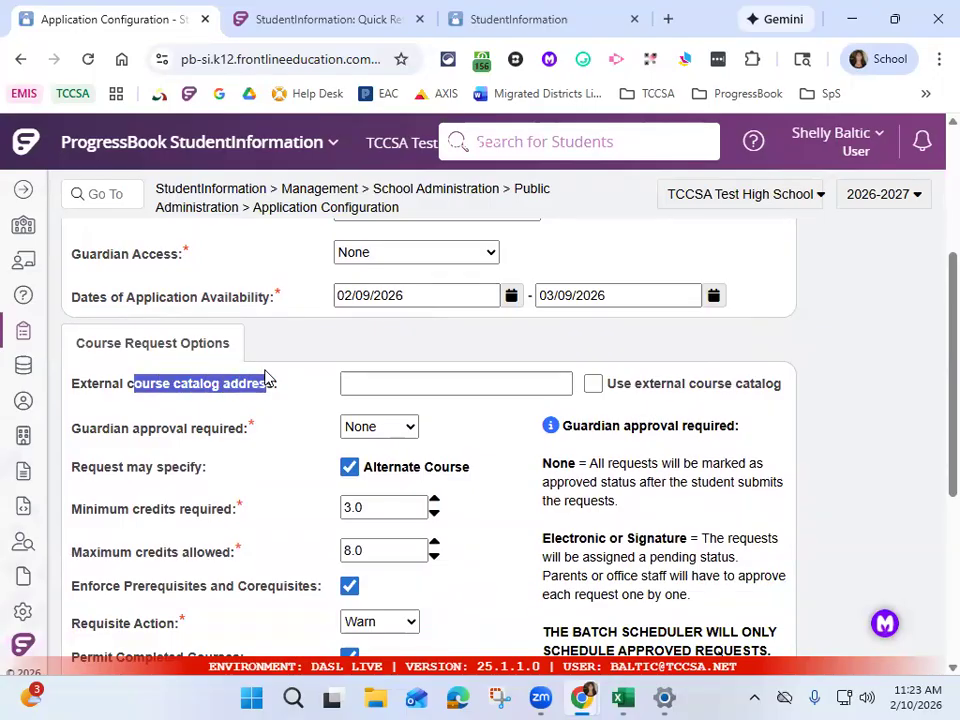
{"action": "left_click", "coordinate": [348, 385]}
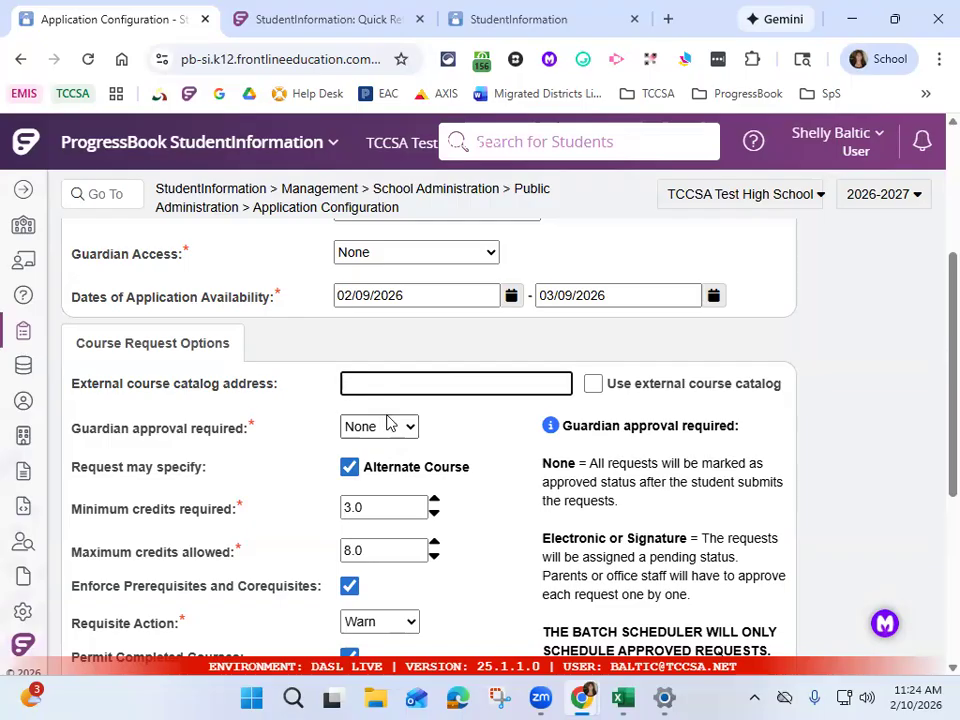
{"action": "scroll", "coordinate": [388, 423], "scroll_direction": "up", "scroll_amount": 1}
{"action": "scroll", "coordinate": [428, 388], "scroll_direction": "down", "scroll_amount": 2}
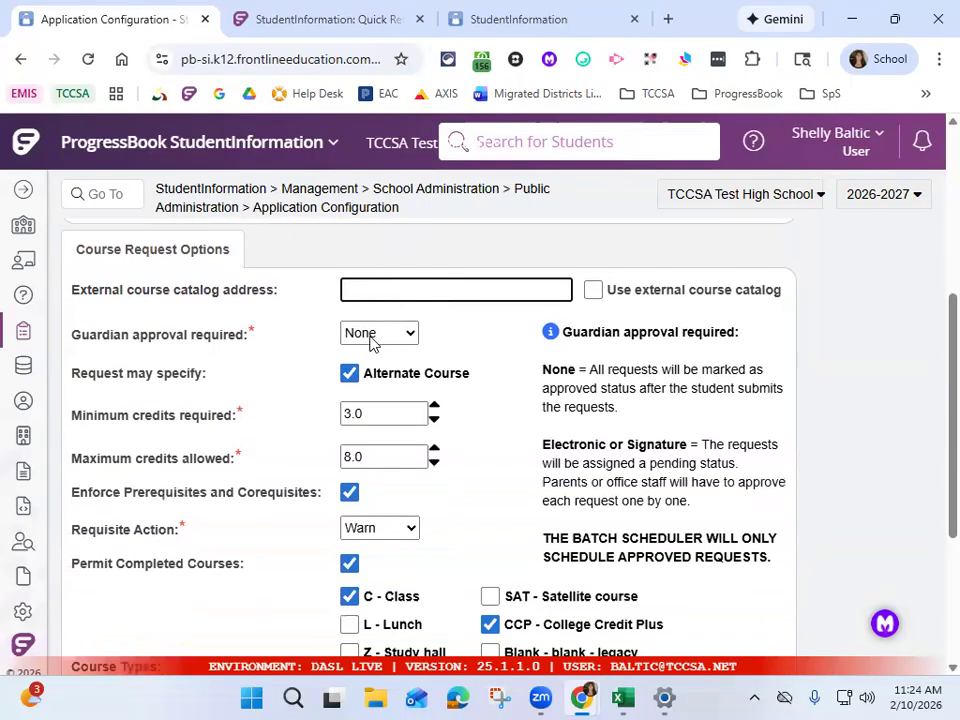
{"action": "left_click", "coordinate": [403, 340]}
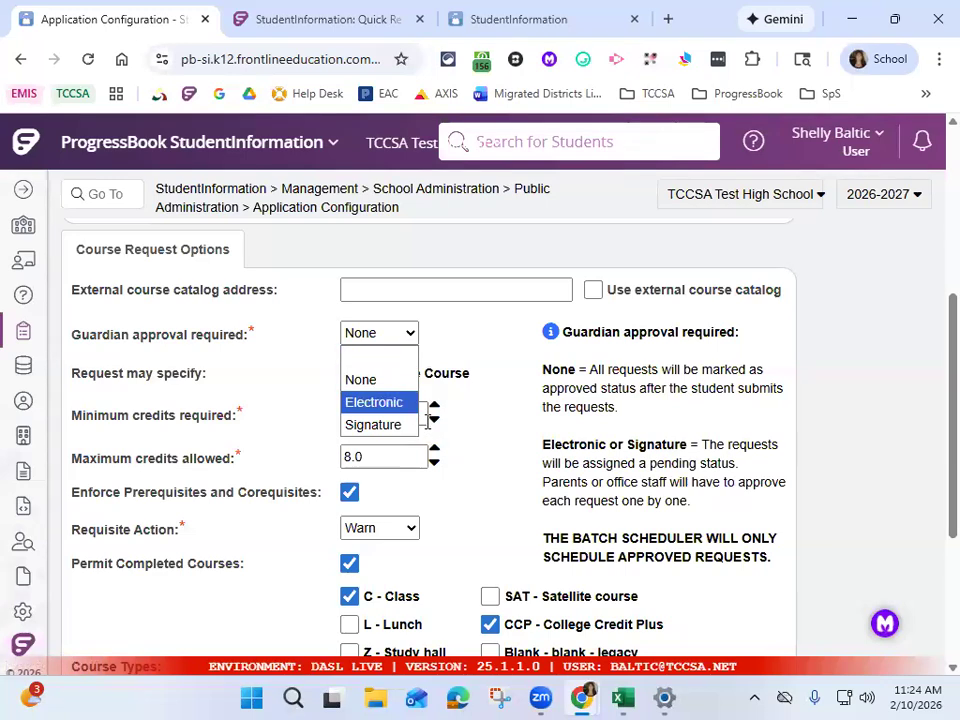
{"action": "left_click", "coordinate": [280, 360]}
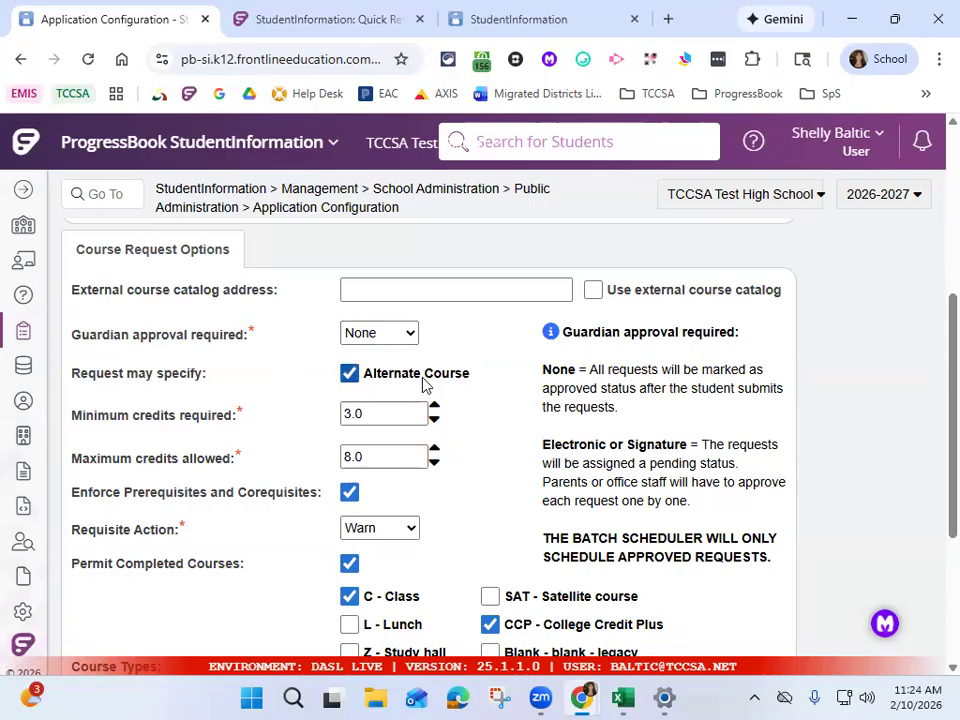
Examine the Minimum credits required setting and the Course Types, including Class, College Credit Plus, Course Group, Satellite course and Study hall
{"action": "left_click_drag", "start_coordinate": [76, 416], "coordinate": [249, 429]}
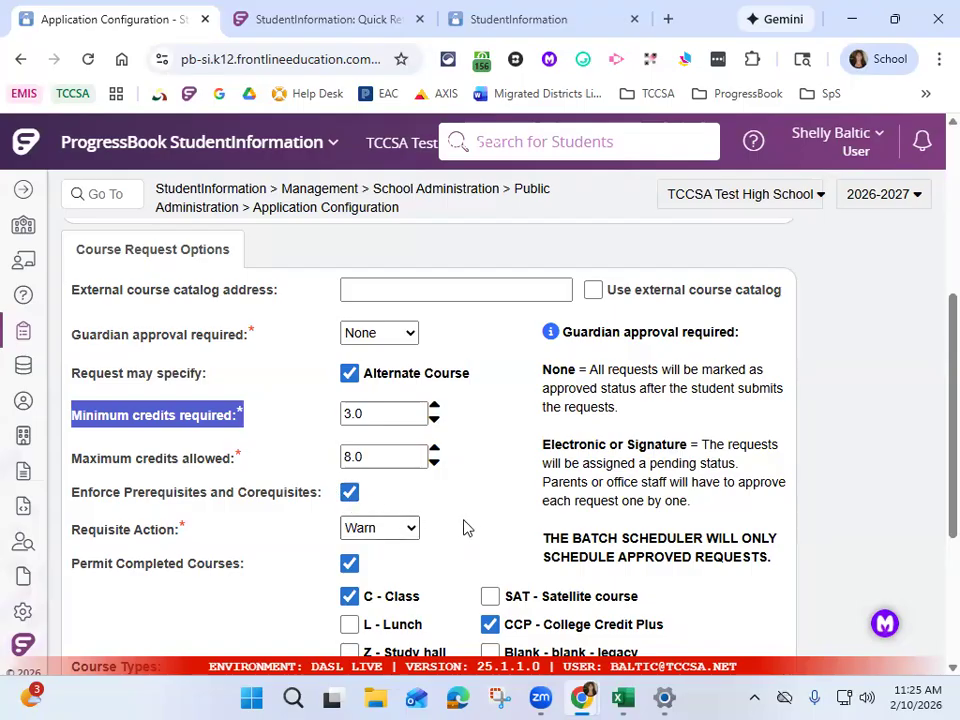
{"action": "scroll", "coordinate": [490, 566], "scroll_direction": "down", "scroll_amount": 1}
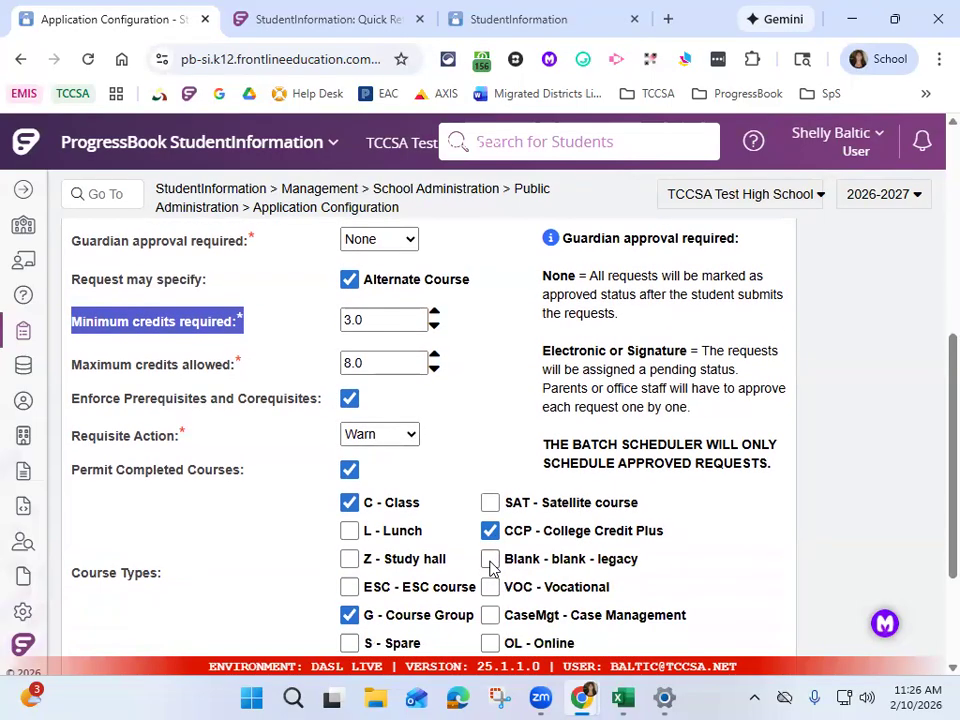
{"action": "scroll", "coordinate": [490, 566], "scroll_direction": "down", "scroll_amount": 1}
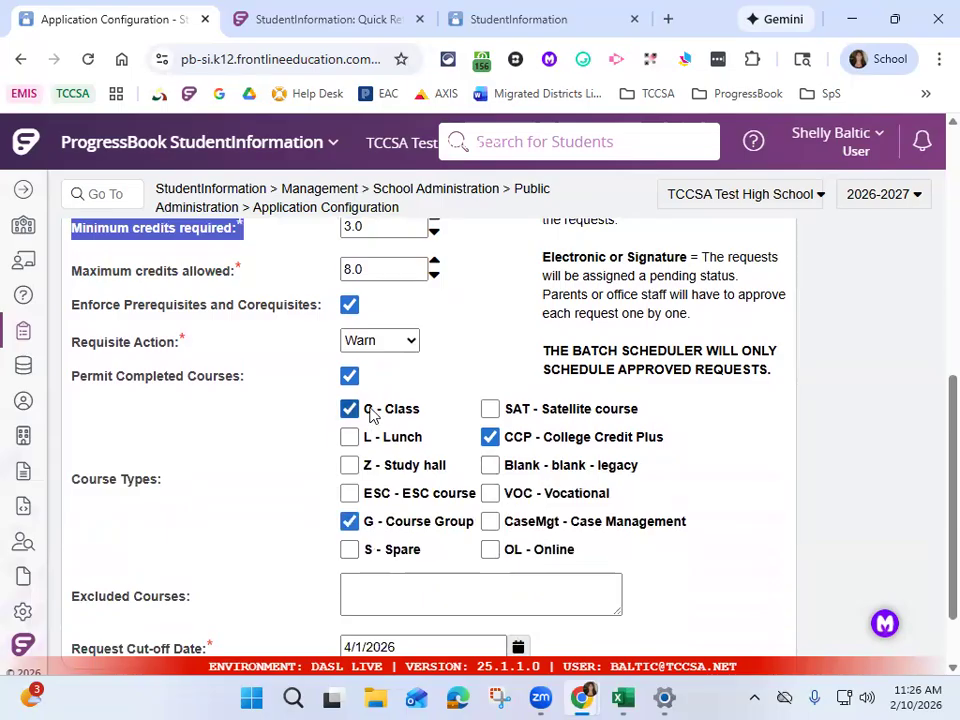
{"action": "left_click_drag", "start_coordinate": [369, 413], "coordinate": [417, 427]}
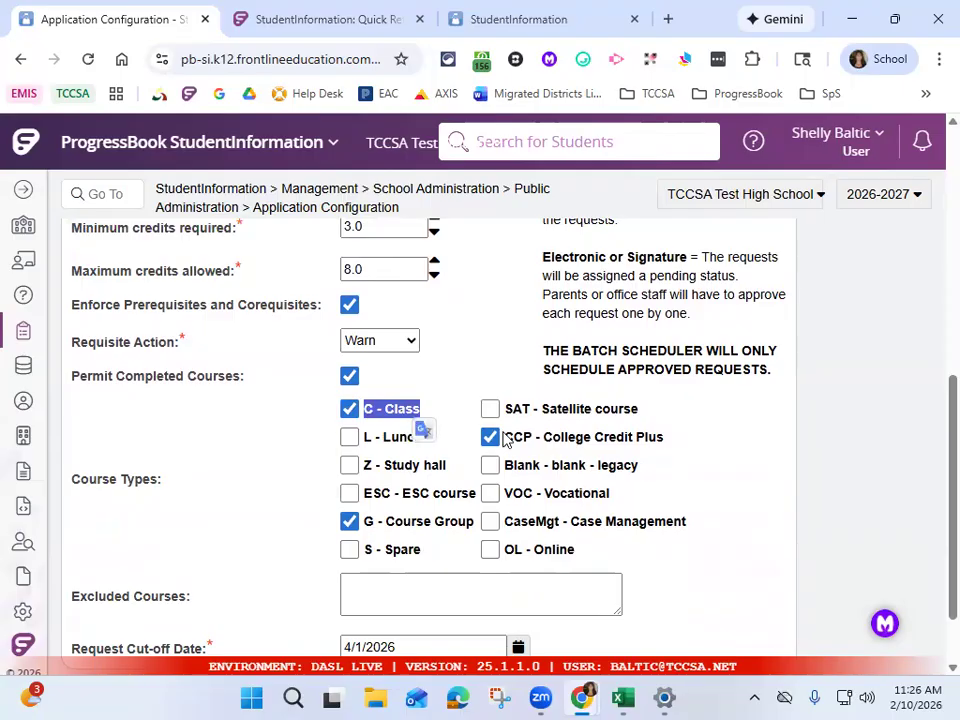
{"action": "double_click", "coordinate": [533, 450]}
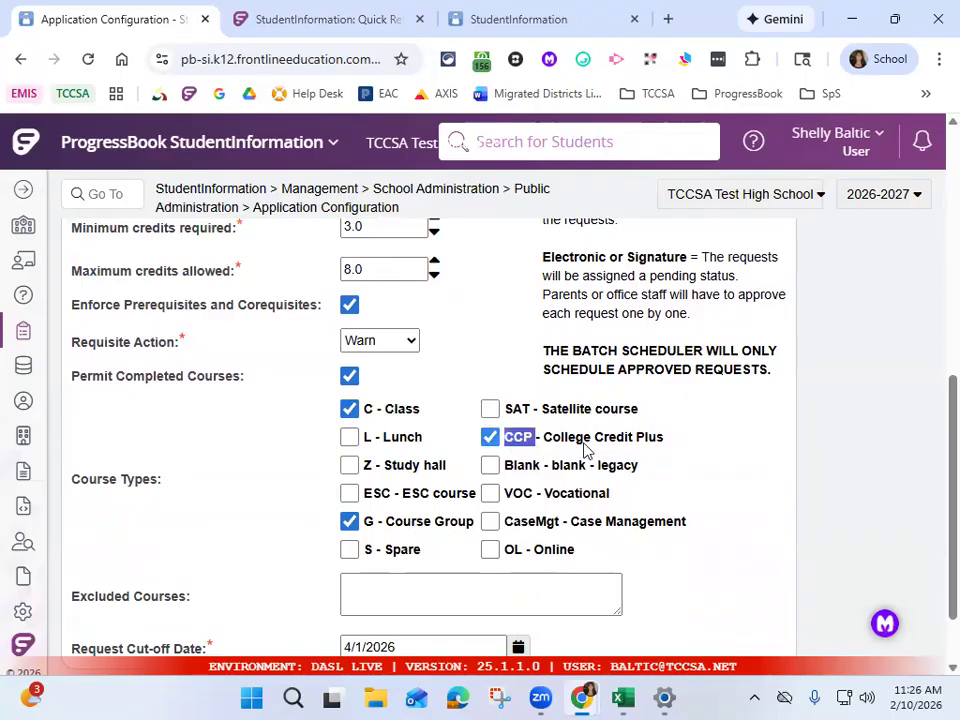
{"action": "left_click", "coordinate": [607, 447], "text": "shift"}
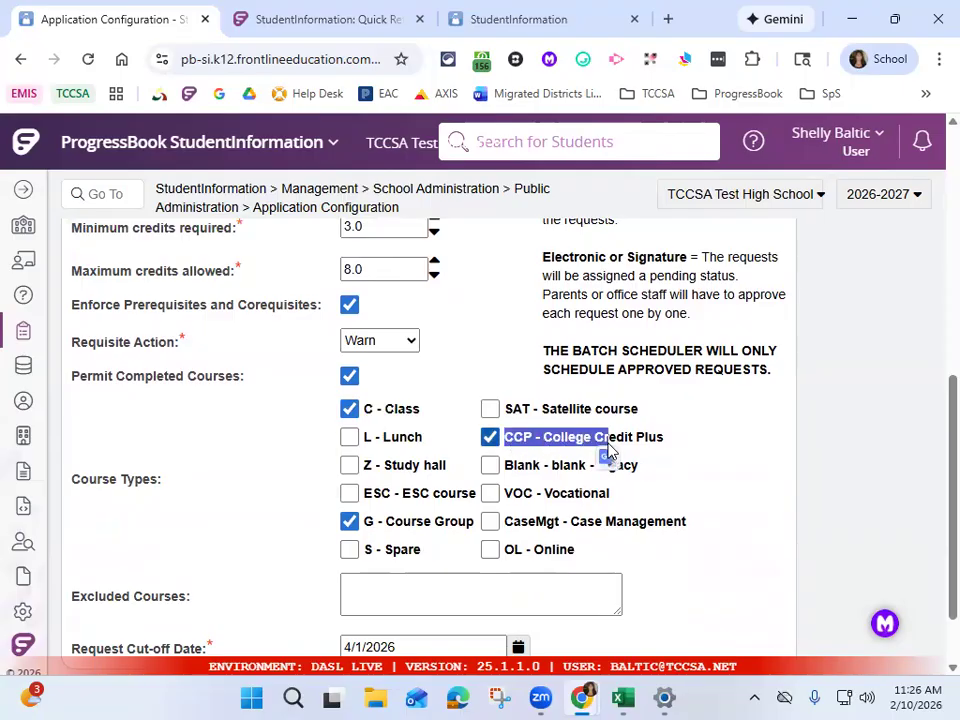
{"action": "left_click_drag", "start_coordinate": [376, 526], "coordinate": [473, 523]}
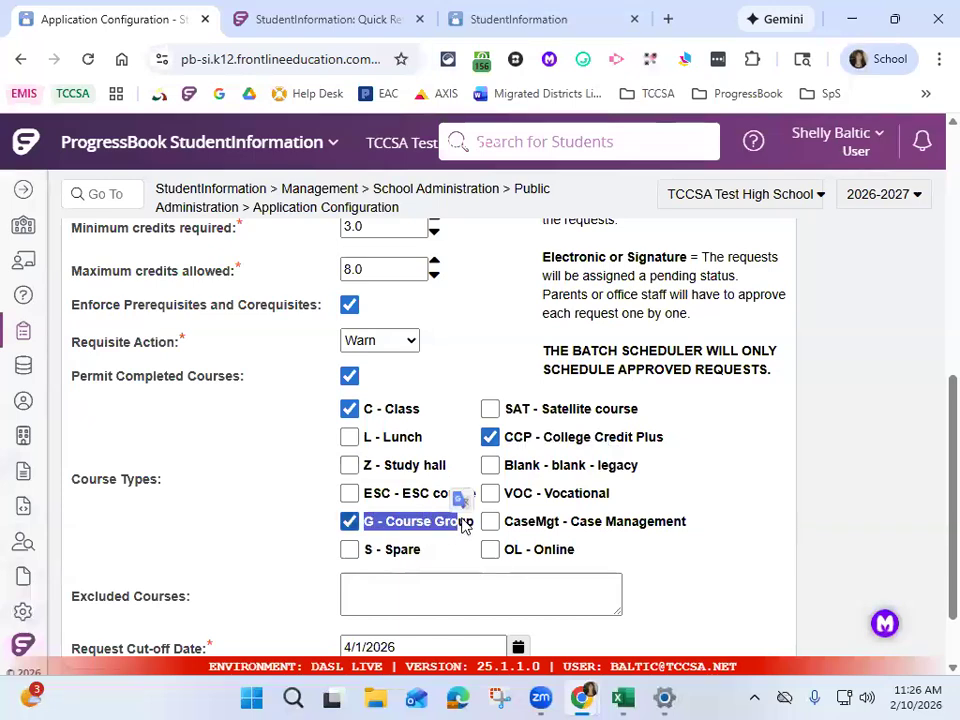
{"action": "left_click_drag", "start_coordinate": [506, 408], "coordinate": [621, 428]}
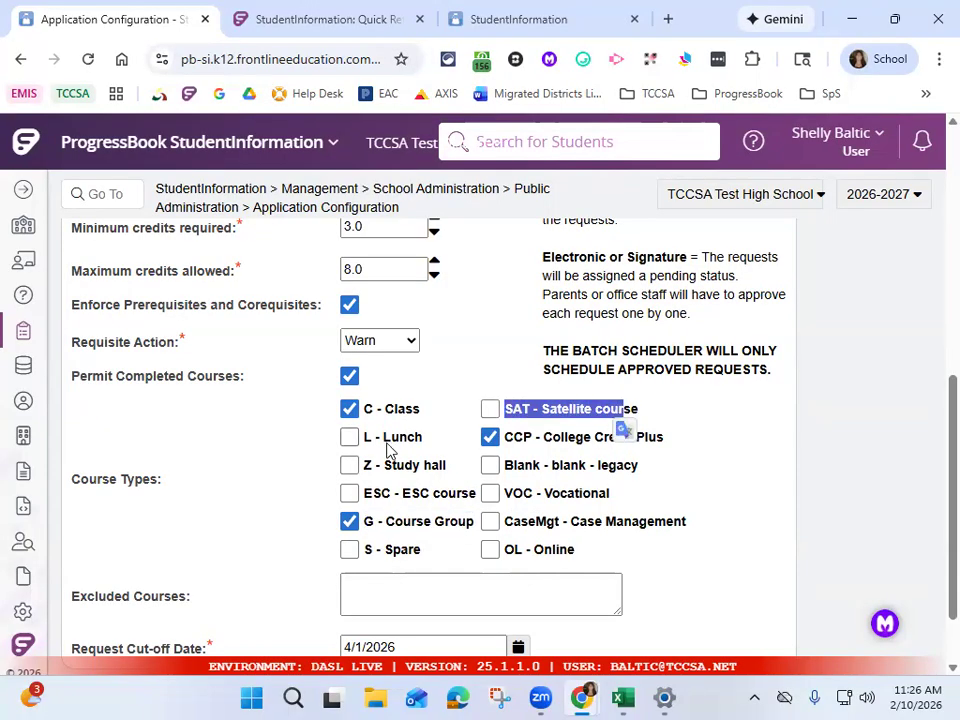
{"action": "left_click_drag", "start_coordinate": [373, 437], "coordinate": [463, 472]}
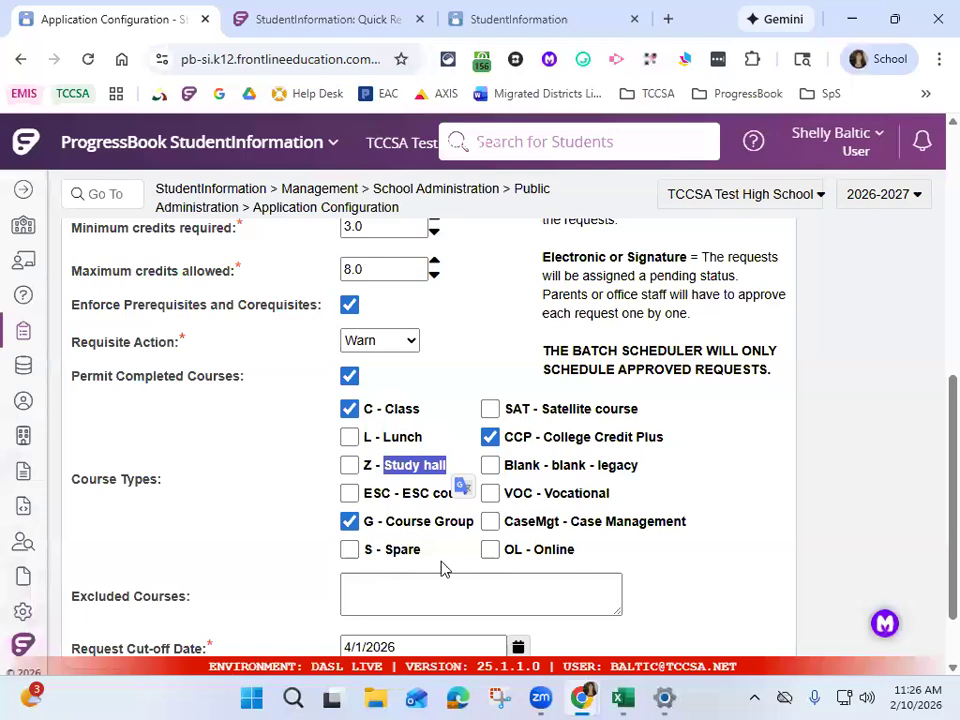
Set the Request Cut-off Date to 03/01/2026 and save the application configuration
{"action": "scroll", "coordinate": [565, 492], "scroll_direction": "down", "scroll_amount": 2}
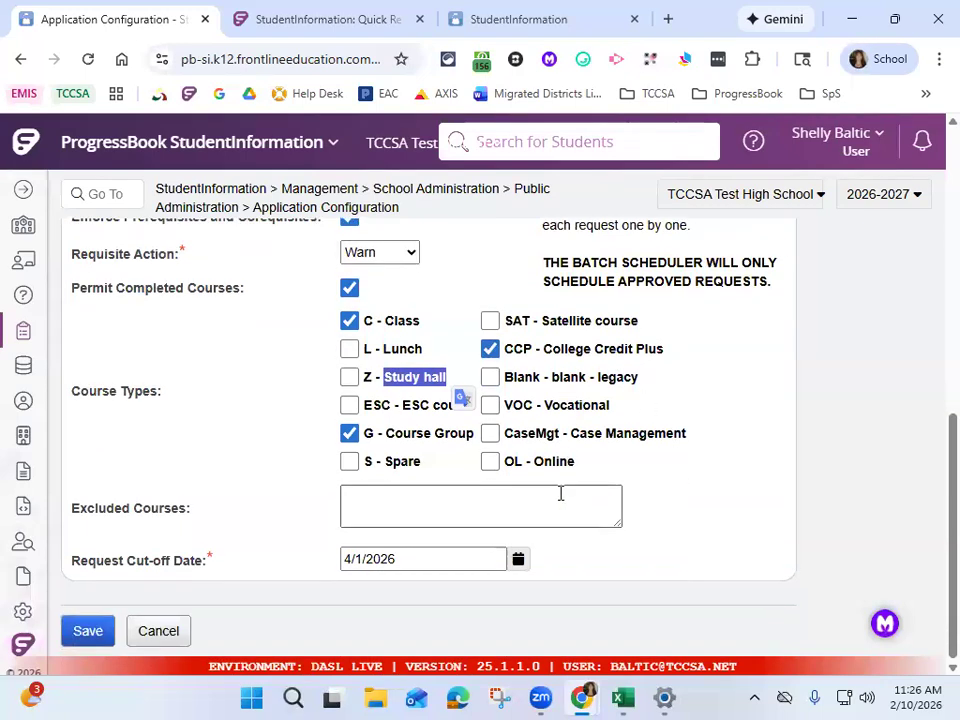
{"action": "left_click_drag", "start_coordinate": [71, 563], "coordinate": [288, 540]}
{"action": "scroll", "coordinate": [290, 537], "scroll_direction": "up", "scroll_amount": 6}
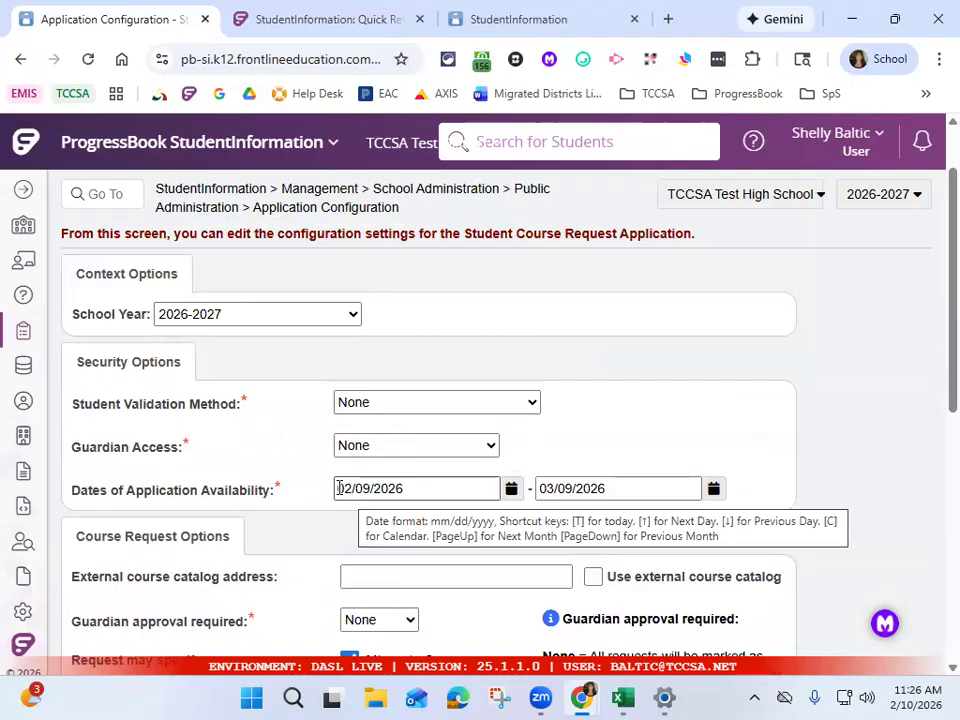
{"action": "scroll", "coordinate": [550, 500], "scroll_direction": "down", "scroll_amount": 6}
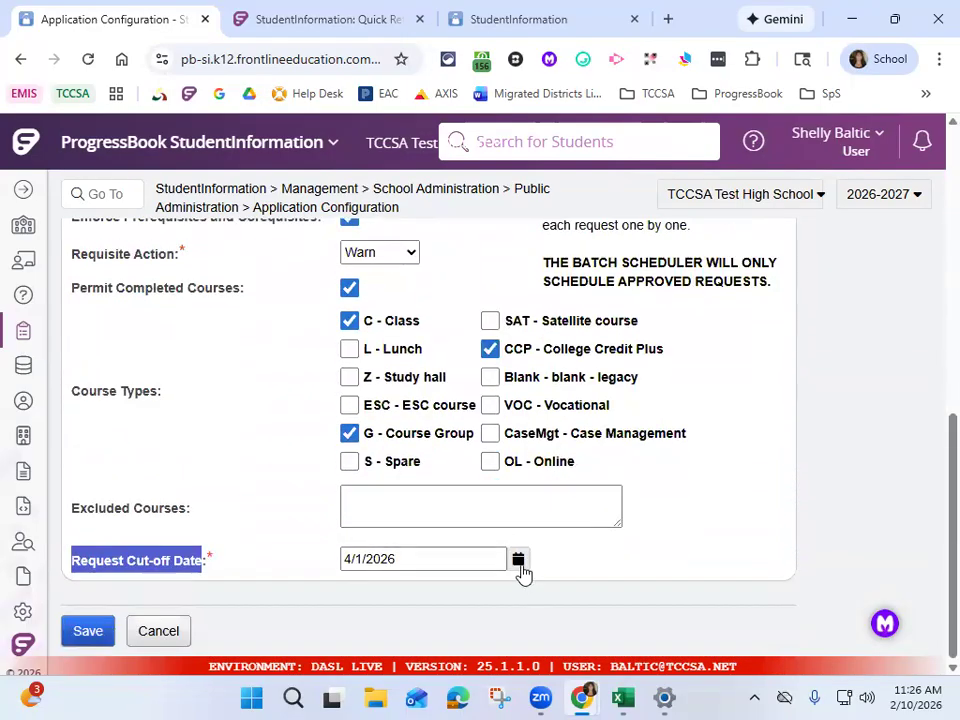
{"action": "left_click", "coordinate": [514, 561]}
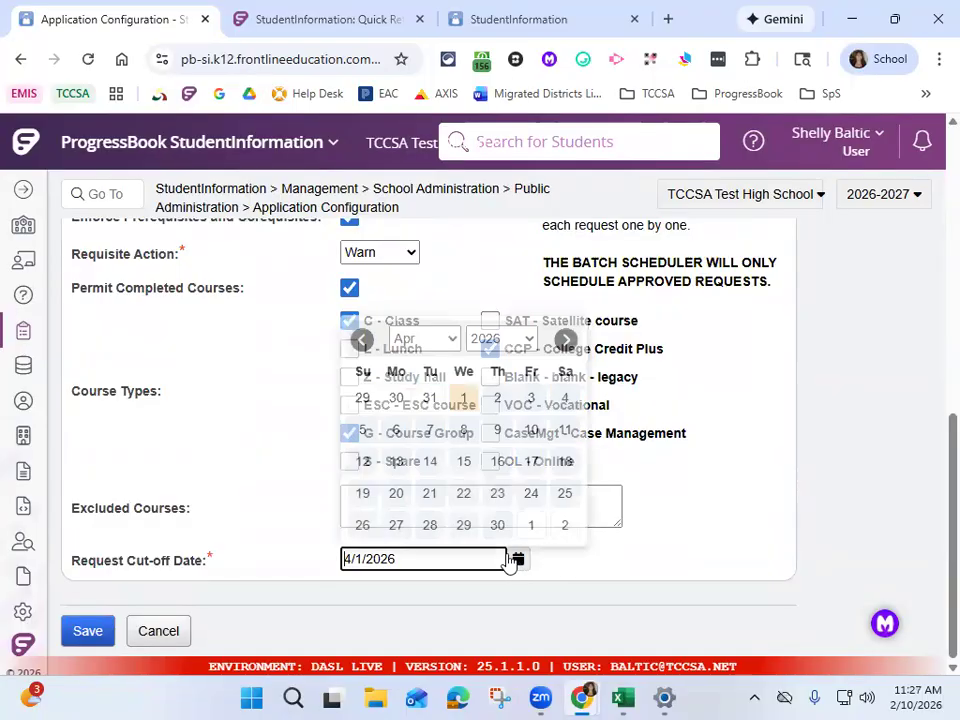
{"action": "left_click", "coordinate": [363, 341]}
{"action": "left_click", "coordinate": [361, 402]}
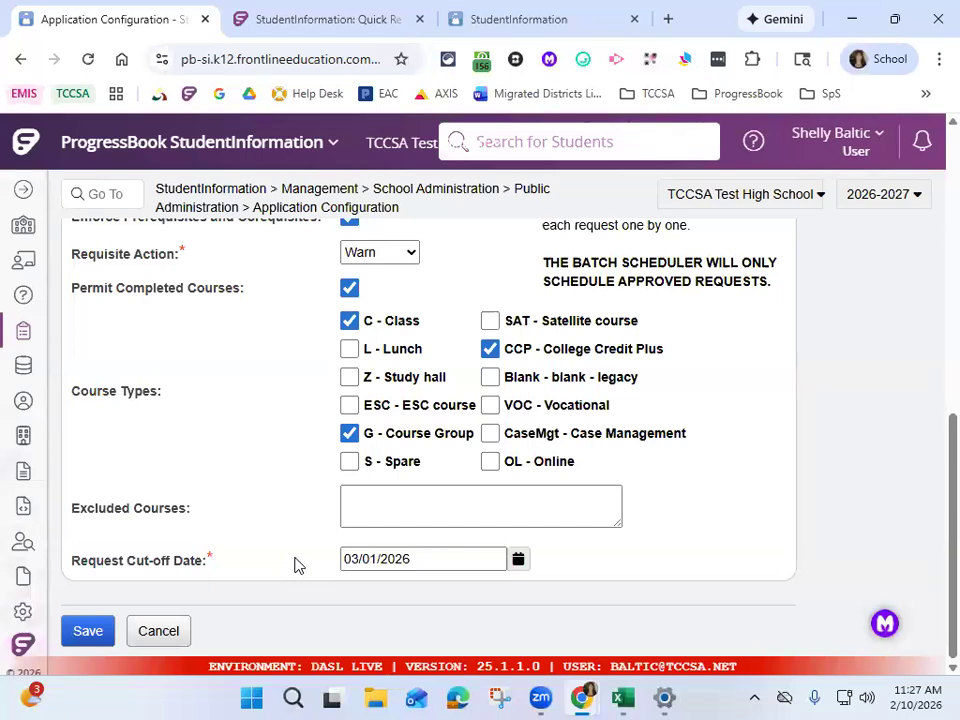
{"action": "left_click", "coordinate": [104, 628]}
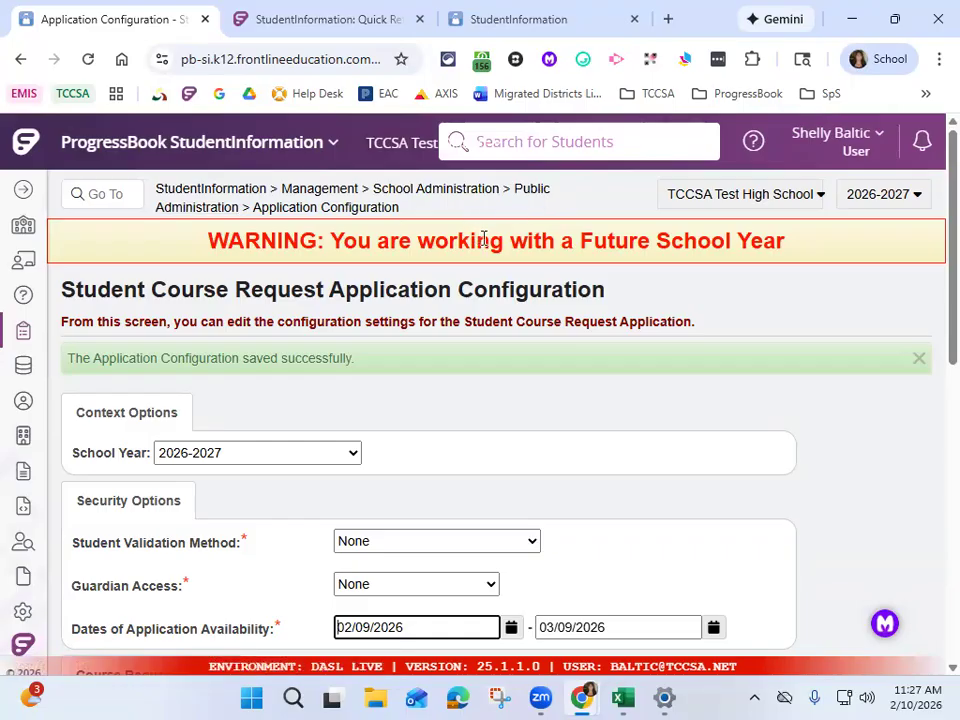
Return to Public Administration and open the Account Generation page
{"action": "left_click", "coordinate": [529, 197]}
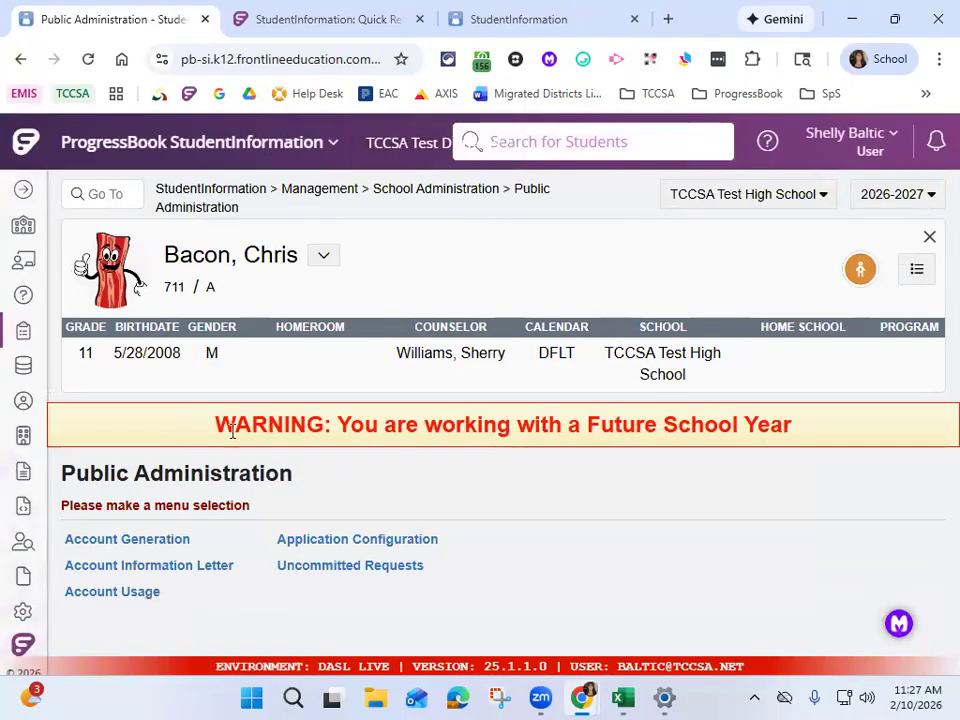
{"action": "left_click", "coordinate": [127, 541]}
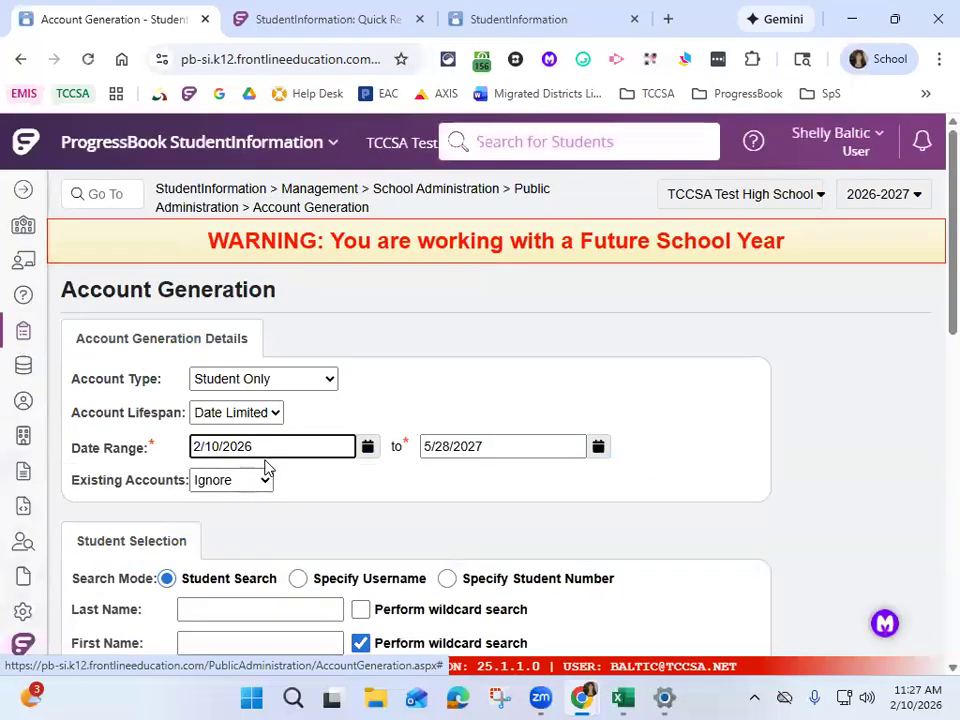
{"action": "scroll", "coordinate": [240, 450], "scroll_direction": "down", "scroll_amount": 2}
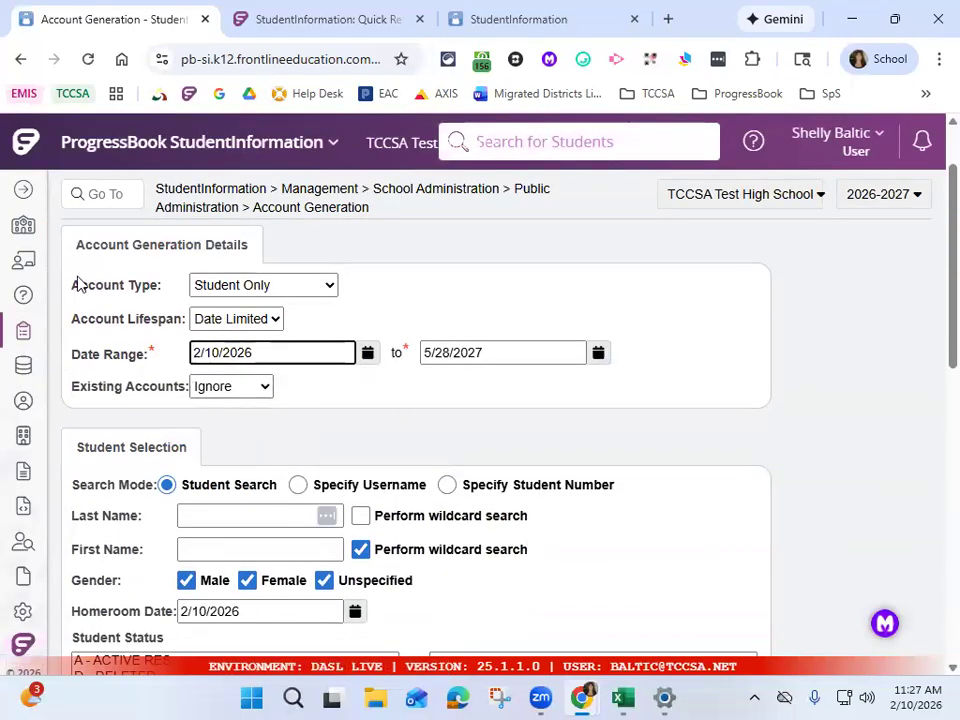
Review the Account Type and Account Lifespan choices in the account generation details
{"action": "left_click_drag", "start_coordinate": [80, 286], "coordinate": [150, 286]}
{"action": "left_click", "coordinate": [223, 287]}
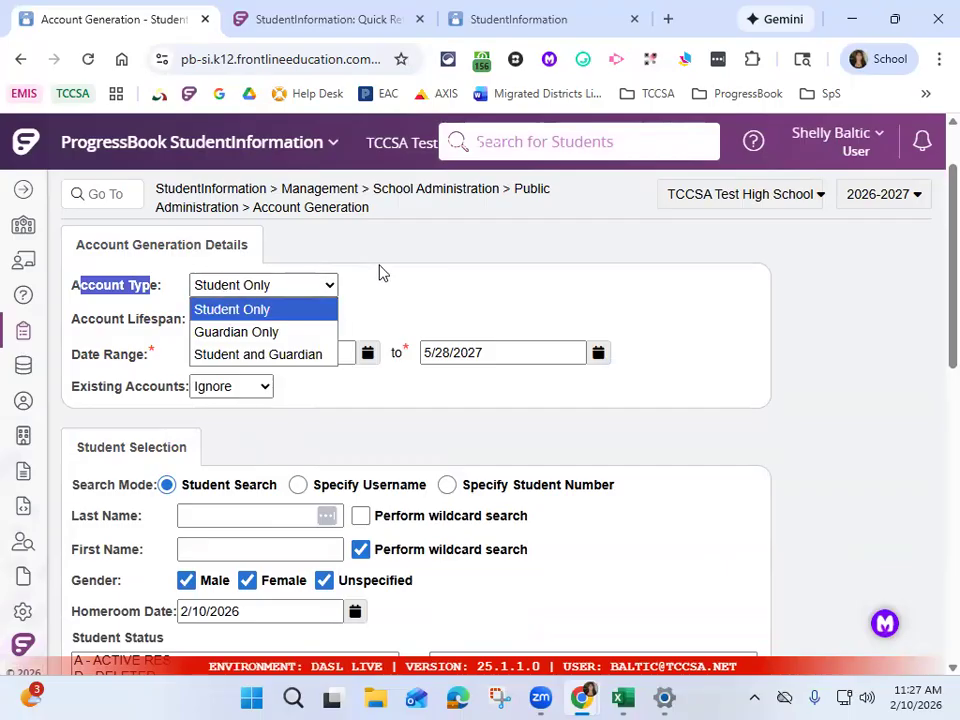
{"action": "left_click", "coordinate": [427, 318]}
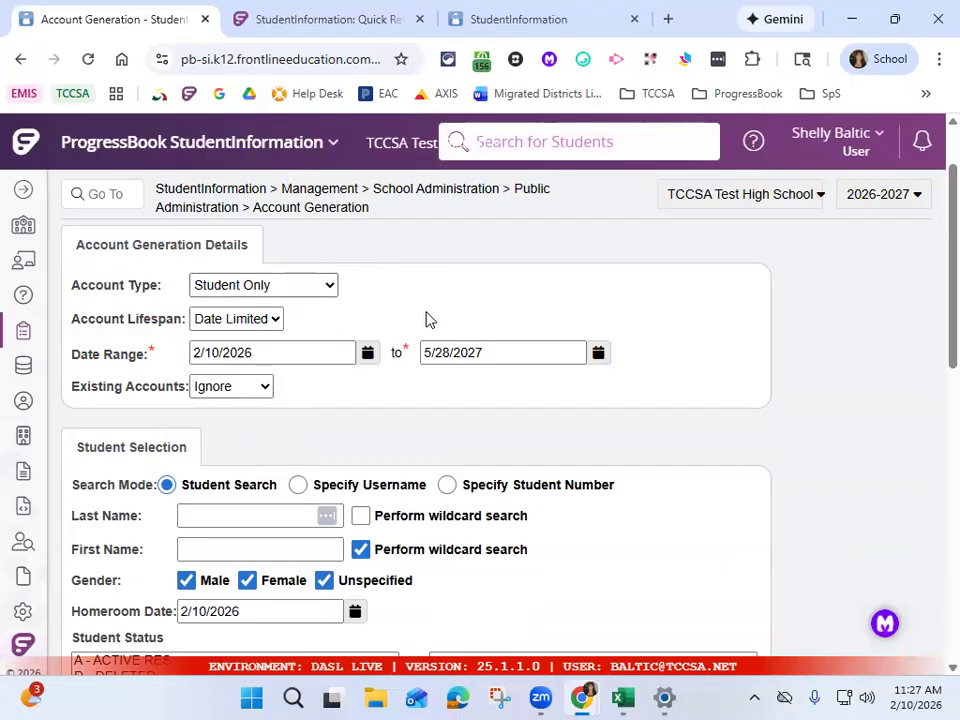
{"action": "left_click", "coordinate": [273, 320]}
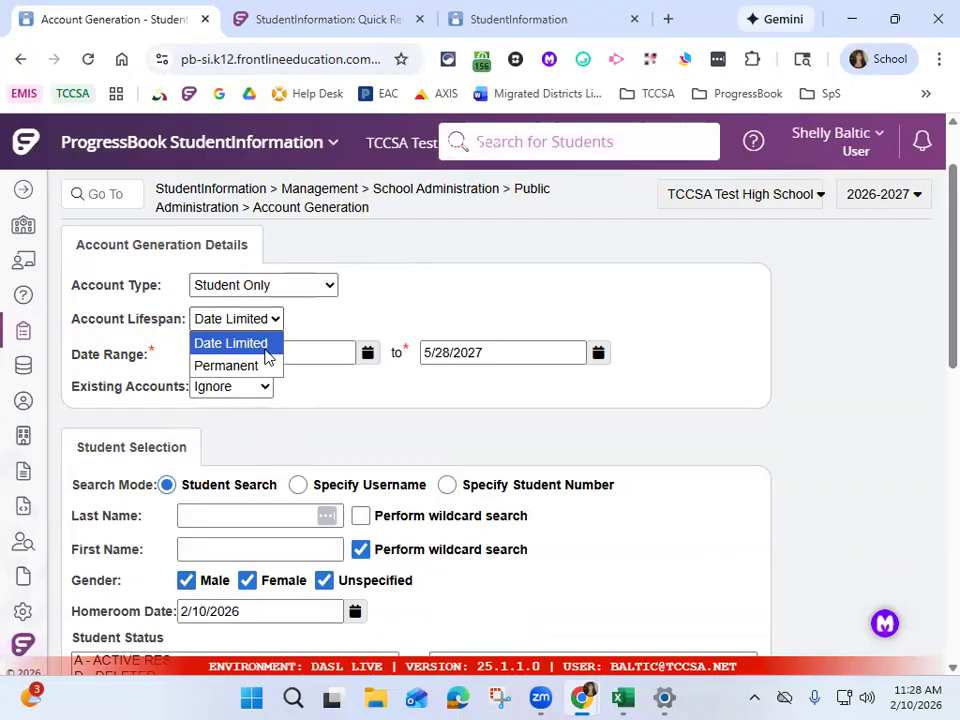
{"action": "left_click", "coordinate": [396, 318]}
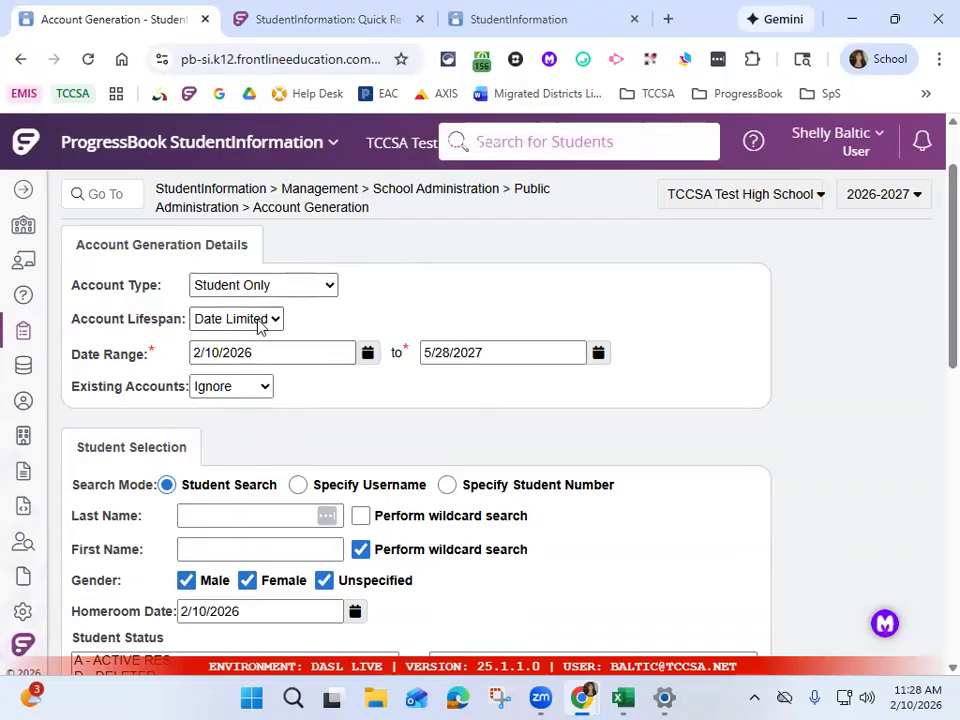
Set the account Date Range to 02/09/2026 through 03/09/2026
{"action": "left_click", "coordinate": [367, 358]}
{"action": "left_click", "coordinate": [250, 484]}
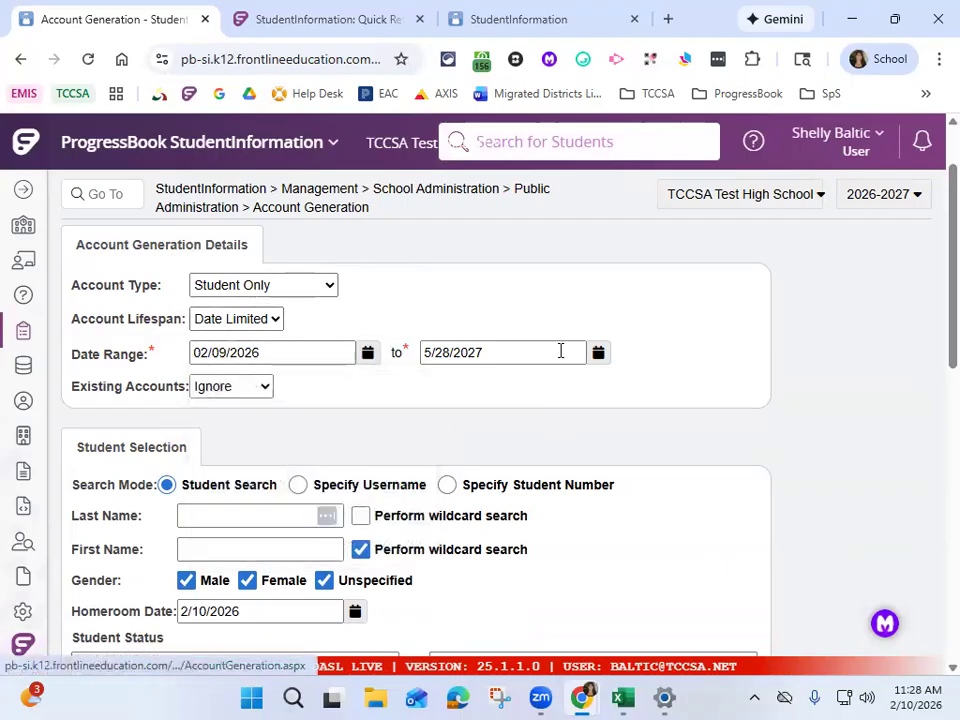
{"action": "left_click", "coordinate": [598, 355]}
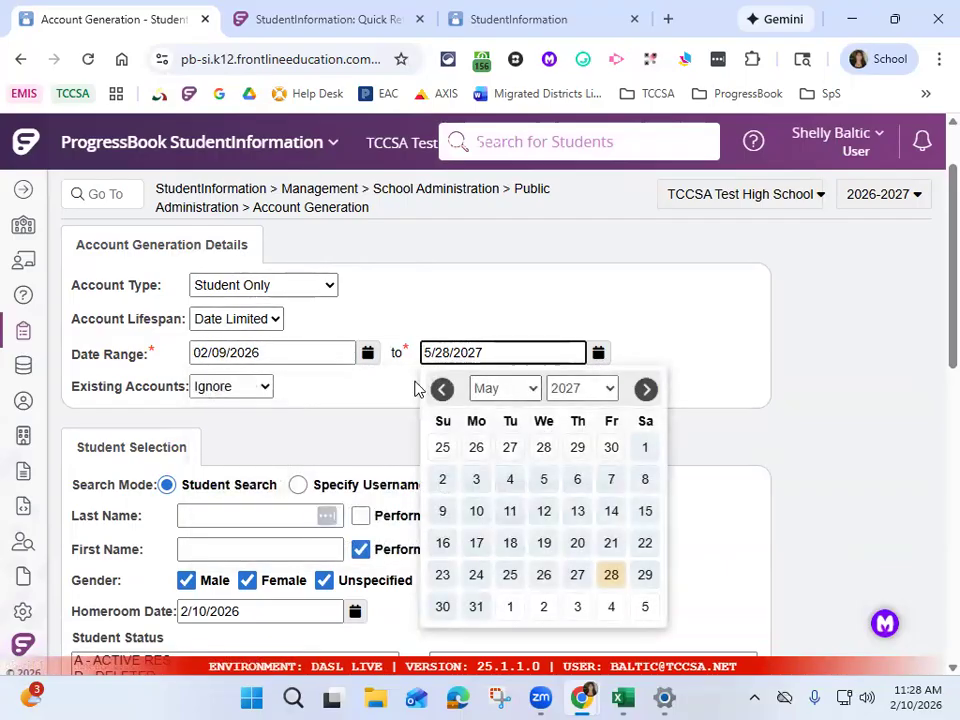
{"action": "left_click", "coordinate": [443, 394]}
{"action": "left_click", "coordinate": [445, 397]}
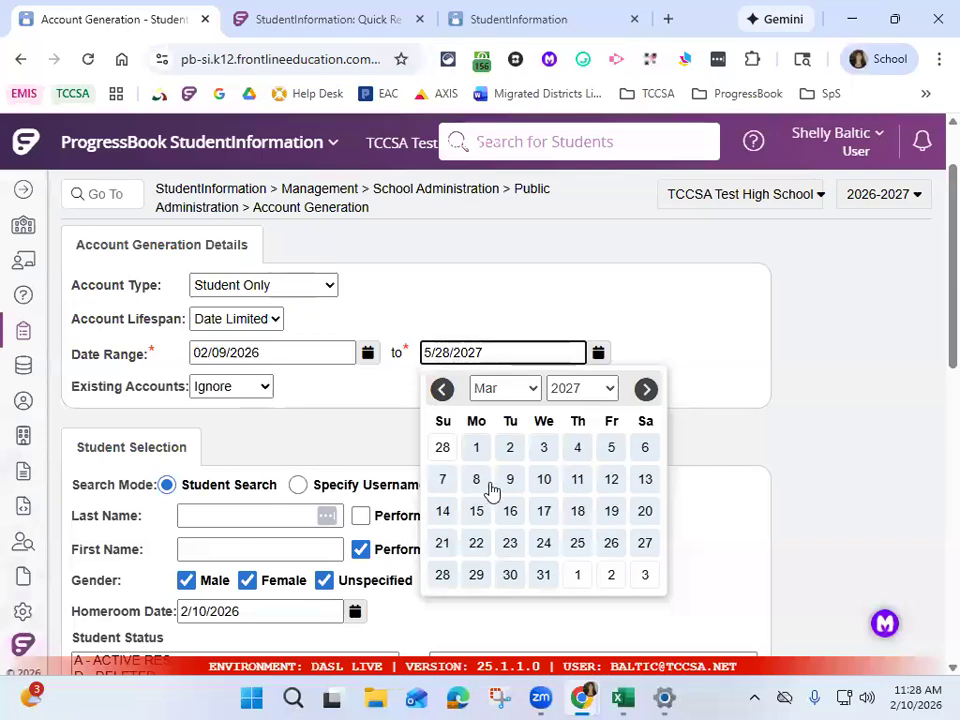
{"action": "left_click", "coordinate": [606, 390]}
{"action": "left_click", "coordinate": [566, 207]}
{"action": "left_click", "coordinate": [478, 481]}
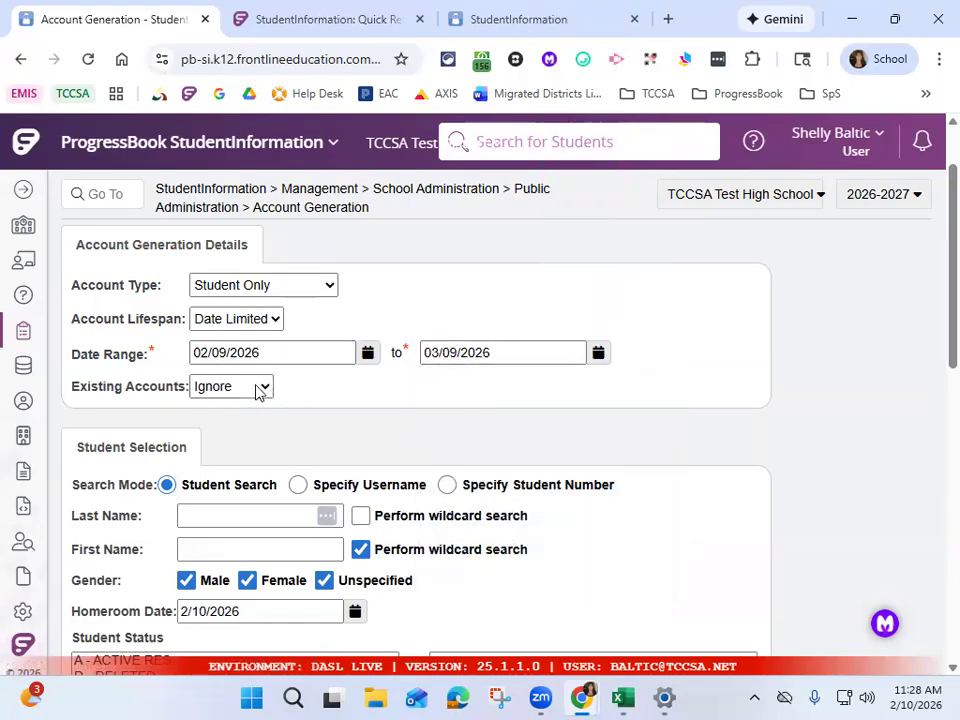
Set the Existing Accounts option to Reset in the account generation details
{"action": "left_click_drag", "start_coordinate": [86, 393], "coordinate": [176, 400]}
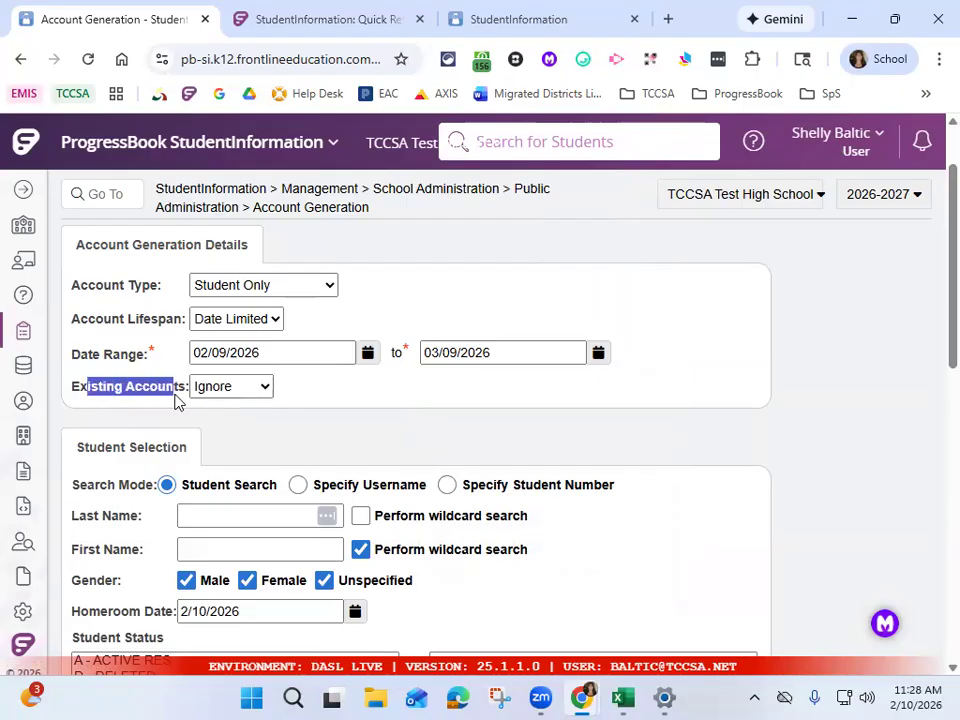
{"action": "left_click", "coordinate": [243, 390]}
{"action": "left_click", "coordinate": [250, 434]}
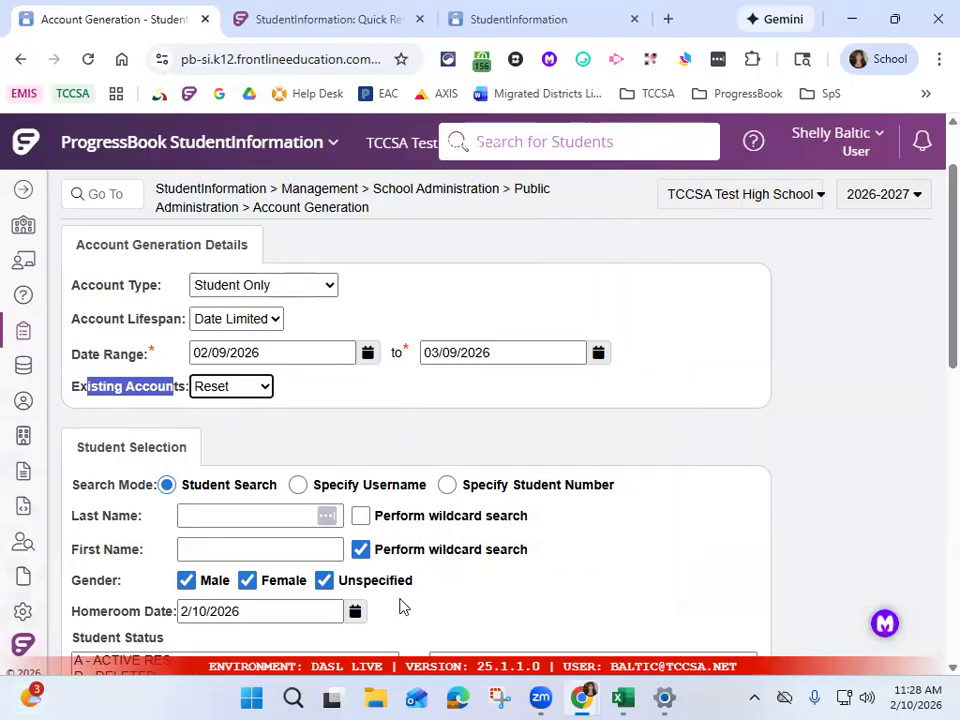
{"action": "scroll", "coordinate": [376, 587], "scroll_direction": "down", "scroll_amount": 2}
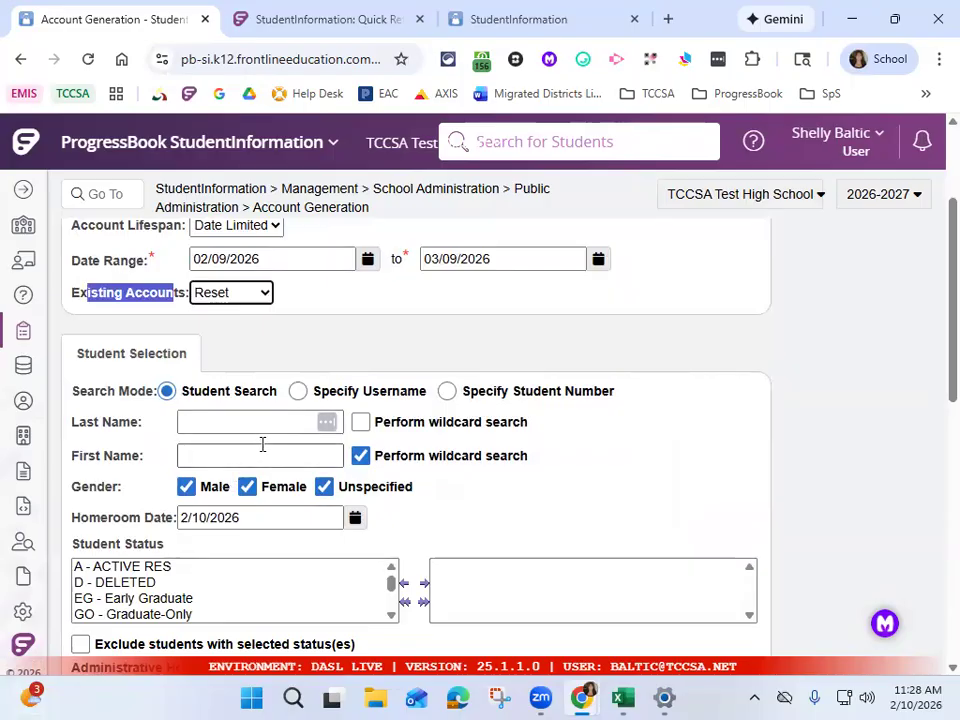
Enter the student's last name in the Student Selection criteria and preview the matching students
{"action": "scroll", "coordinate": [265, 445], "scroll_direction": "down", "scroll_amount": 2}
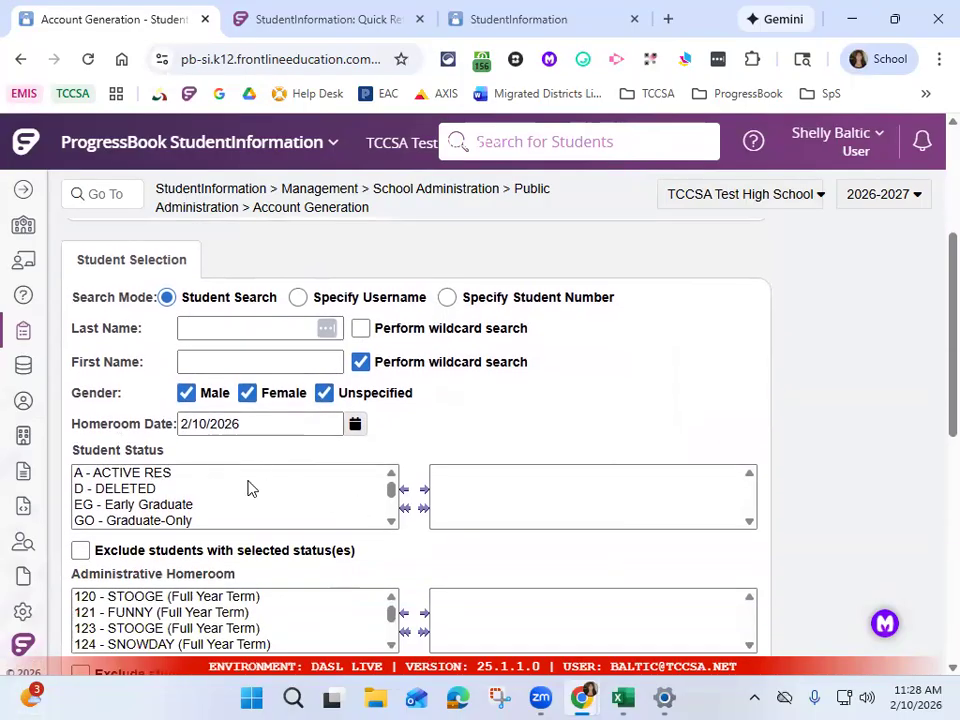
{"action": "scroll", "coordinate": [167, 484], "scroll_direction": "down", "scroll_amount": 2}
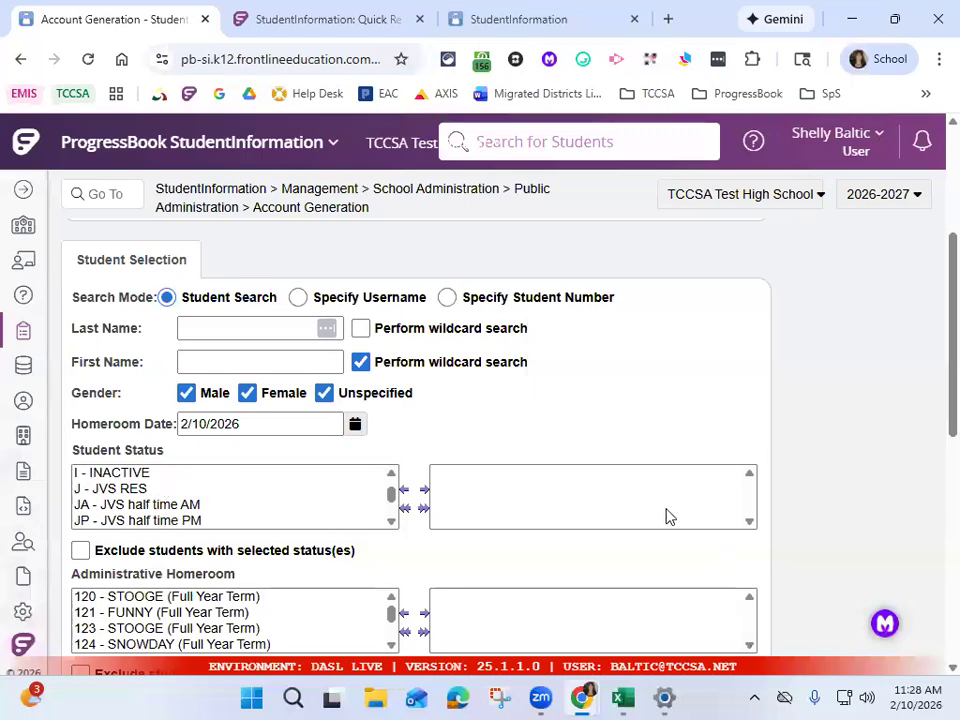
{"action": "left_click", "coordinate": [214, 329]}
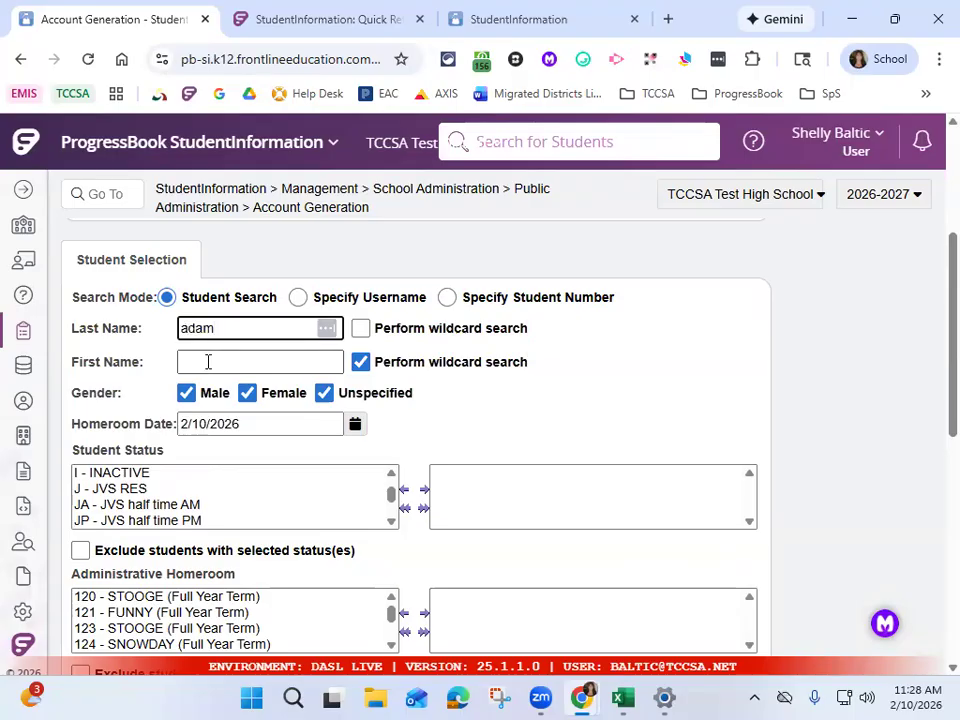
{"action": "type", "text": "adams"}
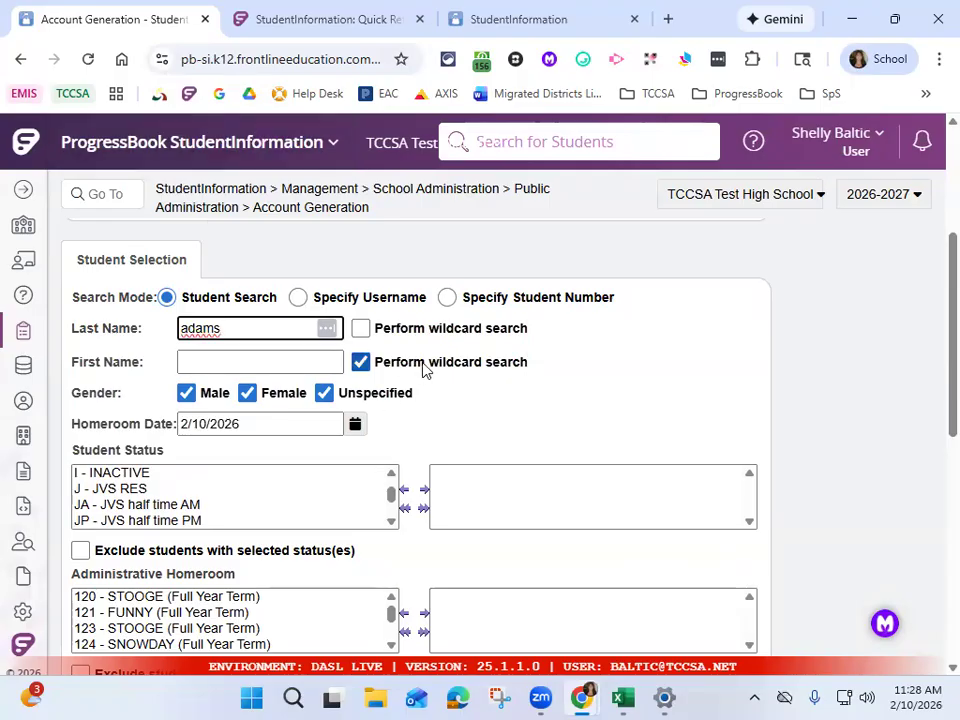
{"action": "scroll", "coordinate": [422, 369], "scroll_direction": "down", "scroll_amount": 3}
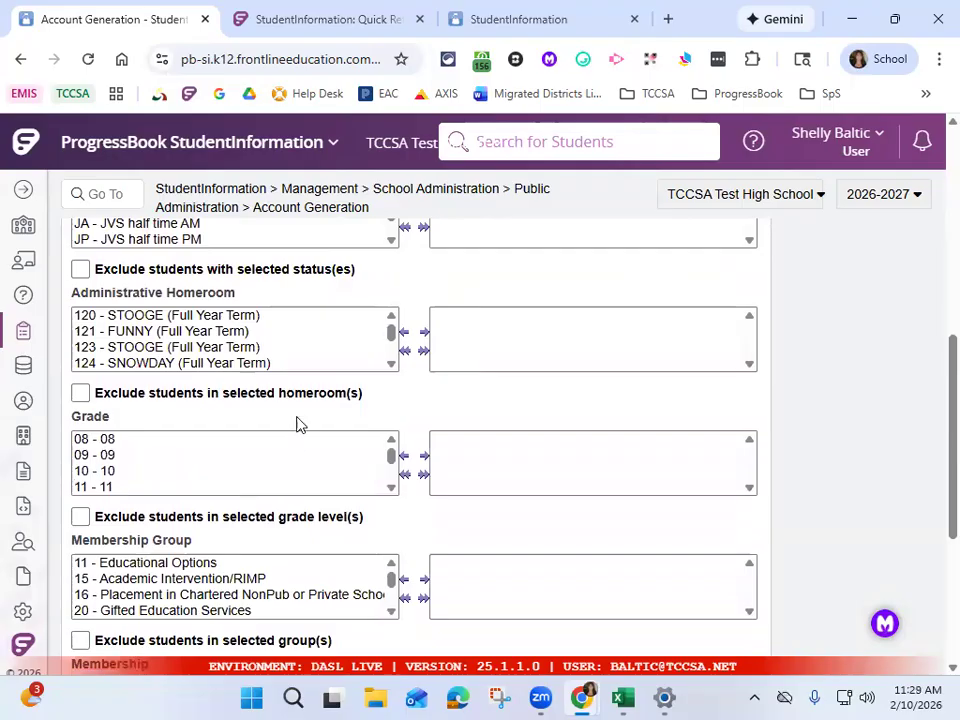
{"action": "scroll", "coordinate": [205, 448], "scroll_direction": "down", "scroll_amount": 6}
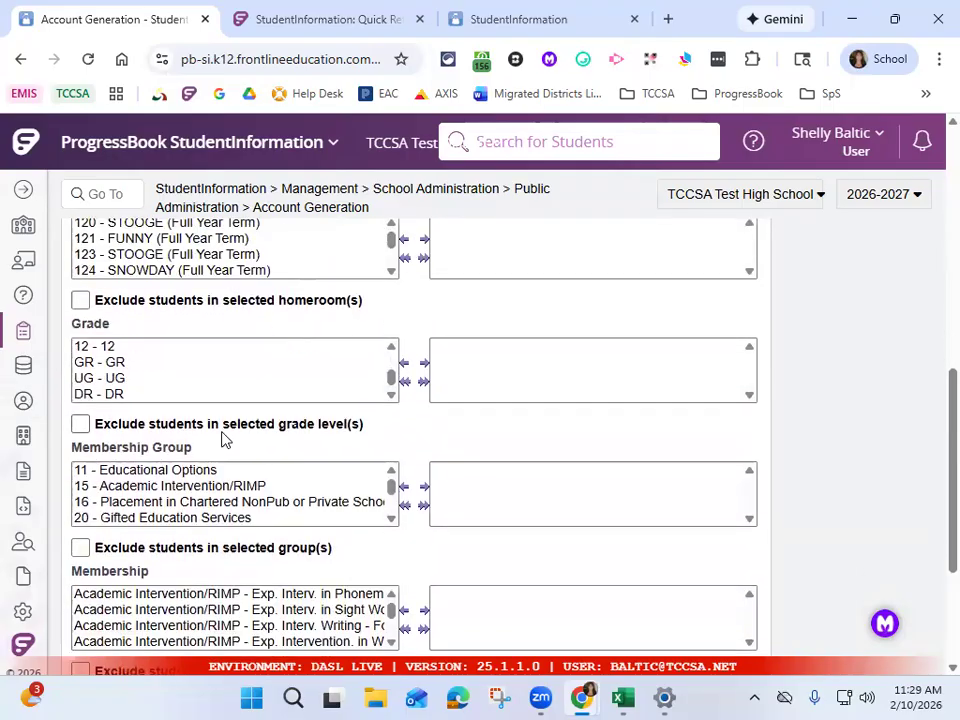
{"action": "scroll", "coordinate": [228, 437], "scroll_direction": "down", "scroll_amount": 5}
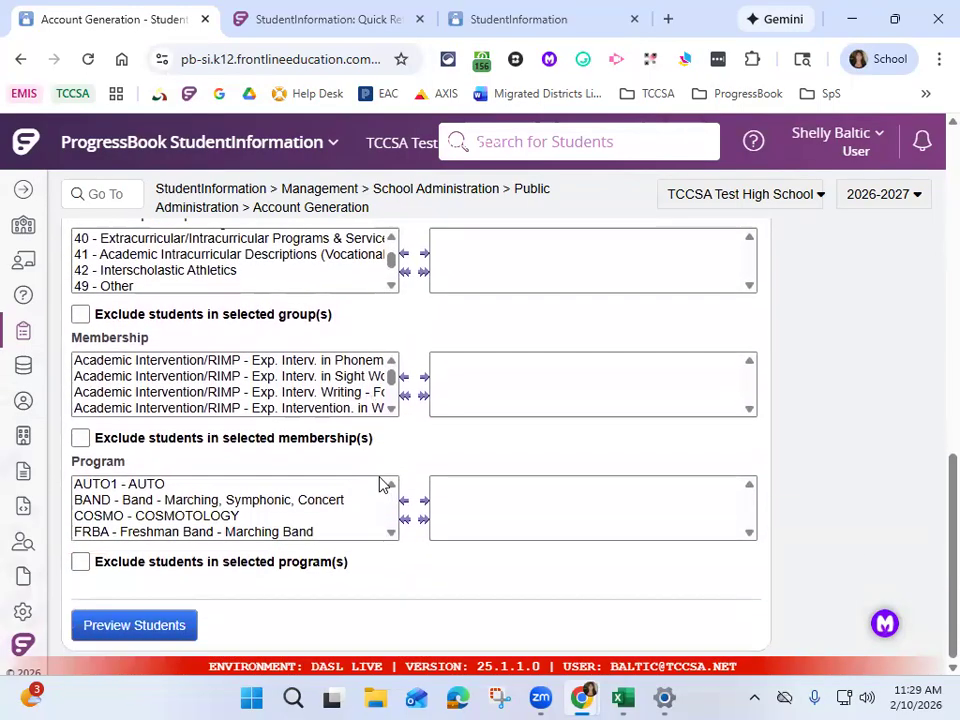
{"action": "left_click", "coordinate": [157, 631]}
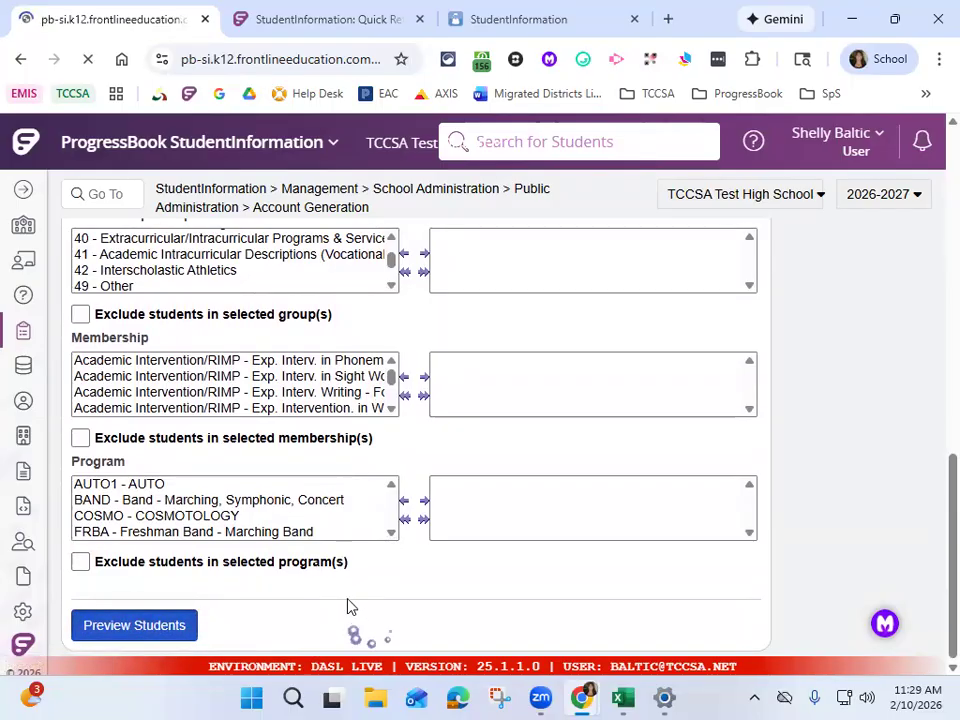
Unmark the second and third student records and create the account for the first record only
{"action": "scroll", "coordinate": [418, 550], "scroll_direction": "down", "scroll_amount": 12}
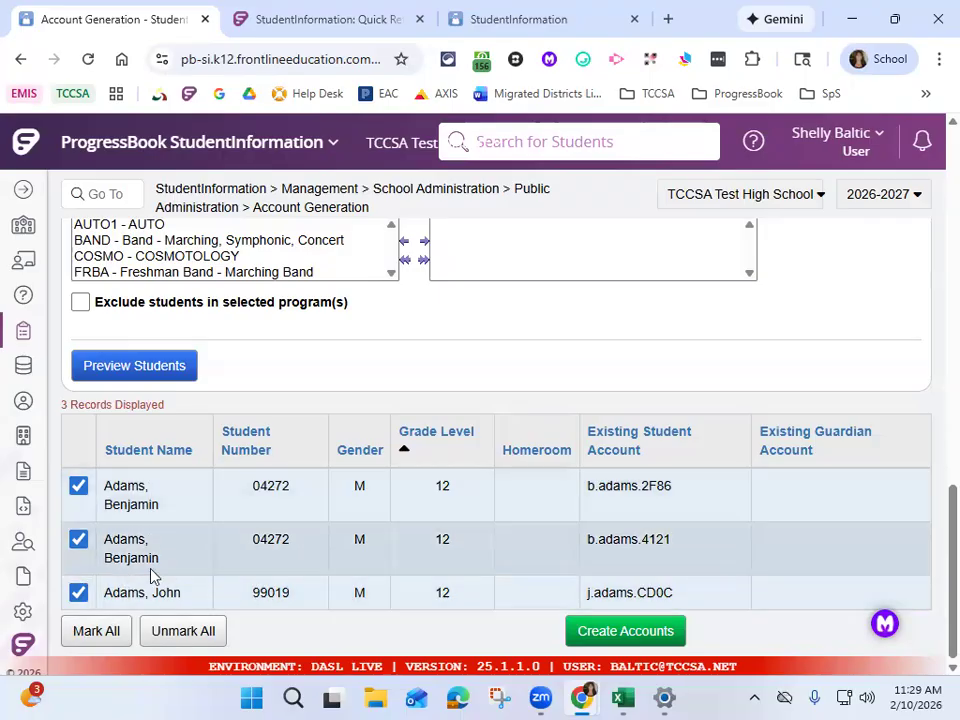
{"action": "left_click", "coordinate": [79, 541]}
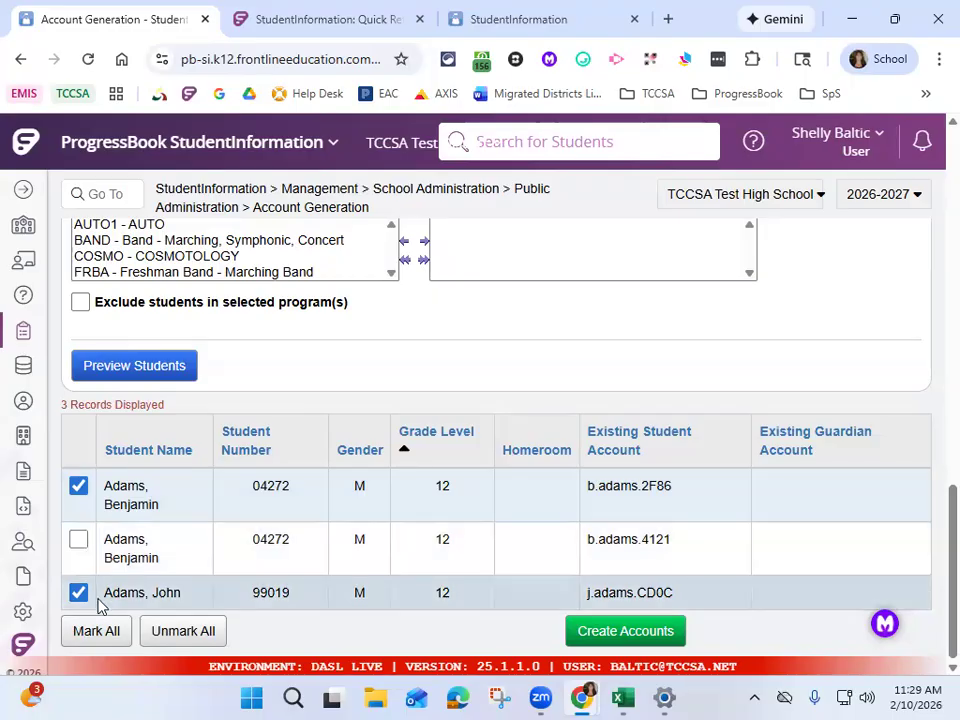
{"action": "left_click", "coordinate": [79, 593]}
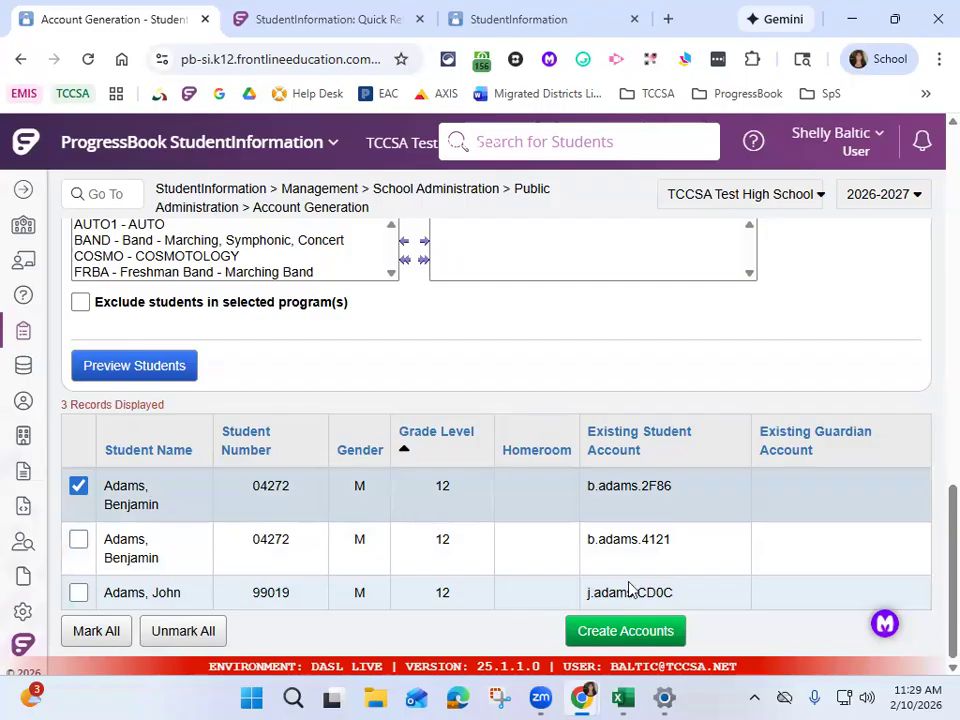
{"action": "left_click", "coordinate": [610, 639]}
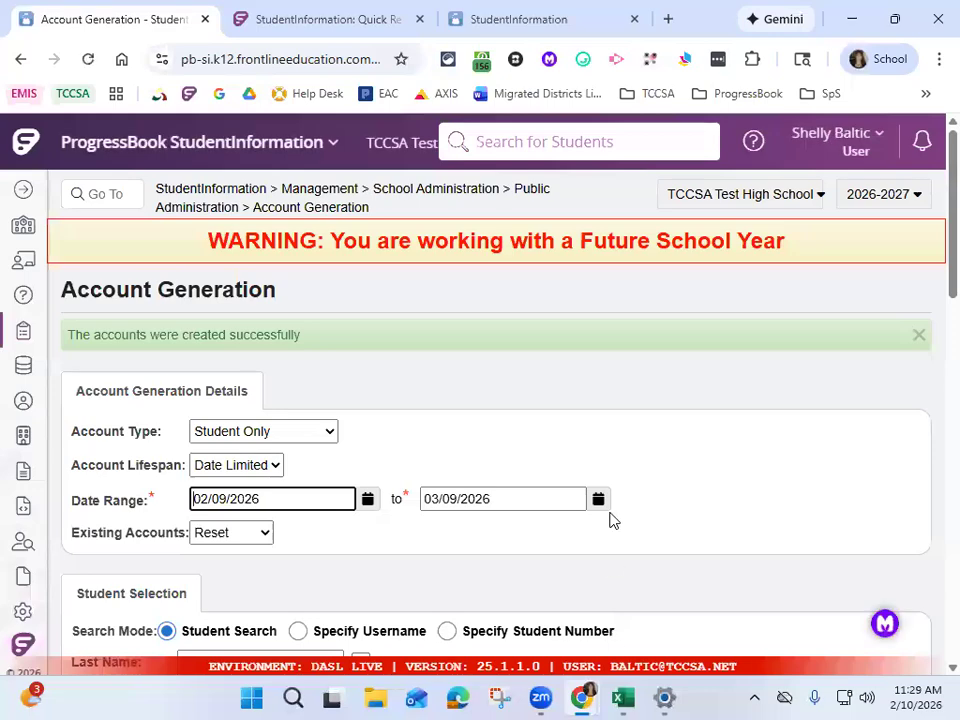
Review the homeroom, grade and membership filters and create the account for the marked student record again
{"action": "scroll", "coordinate": [613, 518], "scroll_direction": "down", "scroll_amount": 15}
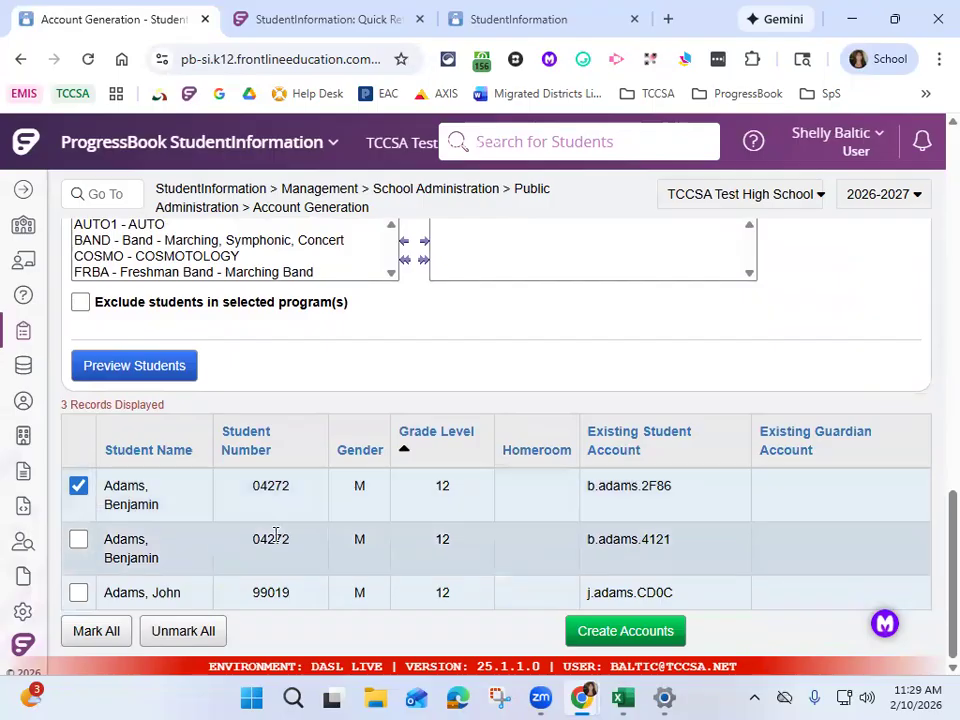
{"action": "scroll", "coordinate": [122, 496], "scroll_direction": "up", "scroll_amount": 4}
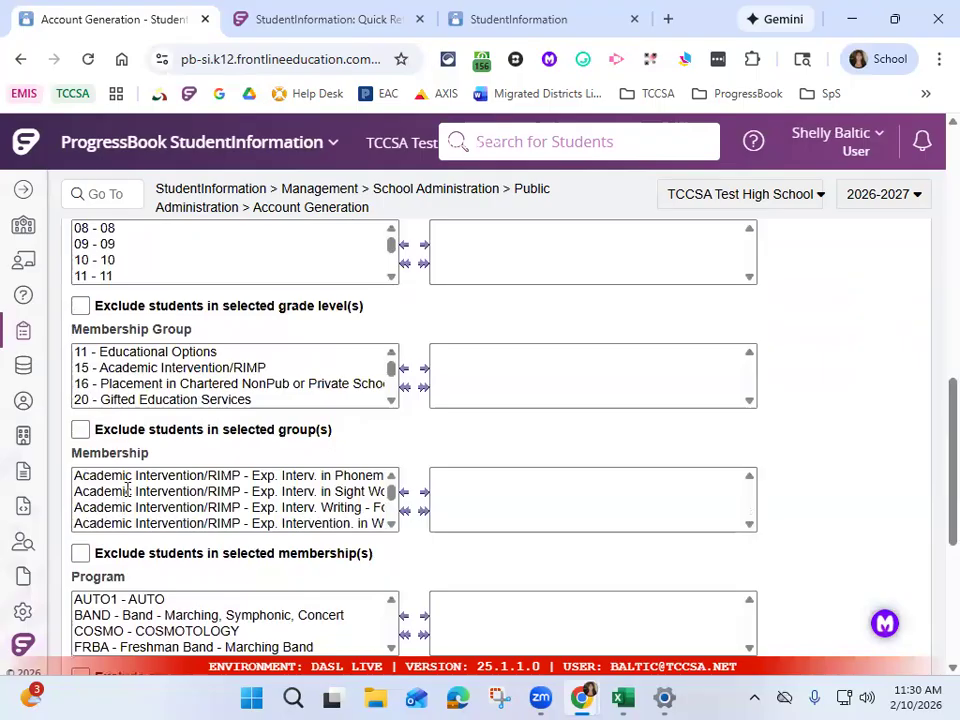
{"action": "scroll", "coordinate": [127, 490], "scroll_direction": "up", "scroll_amount": 7}
{"action": "left_click_drag", "start_coordinate": [226, 492], "coordinate": [101, 478]}
{"action": "type", "text": "t"}
{"action": "key", "text": "Return"}
{"action": "scroll", "coordinate": [213, 480], "scroll_direction": "down", "scroll_amount": 5}
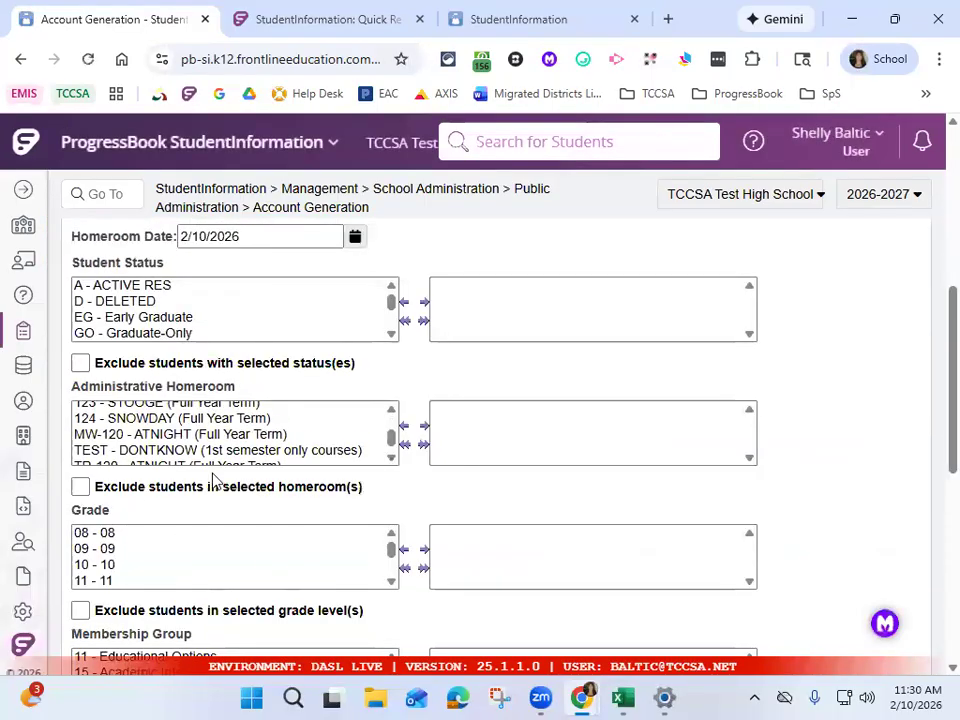
{"action": "scroll", "coordinate": [213, 480], "scroll_direction": "down", "scroll_amount": 6}
{"action": "left_click", "coordinate": [641, 634]}
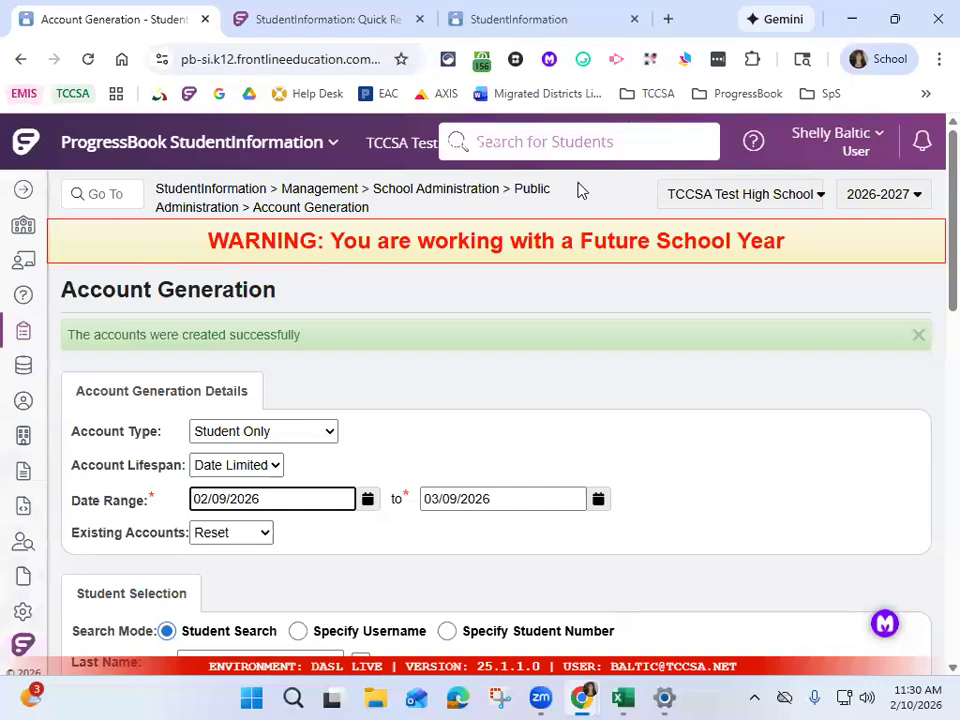
Return to Public Administration and open the Account Information Letter page
{"action": "left_click", "coordinate": [539, 192]}
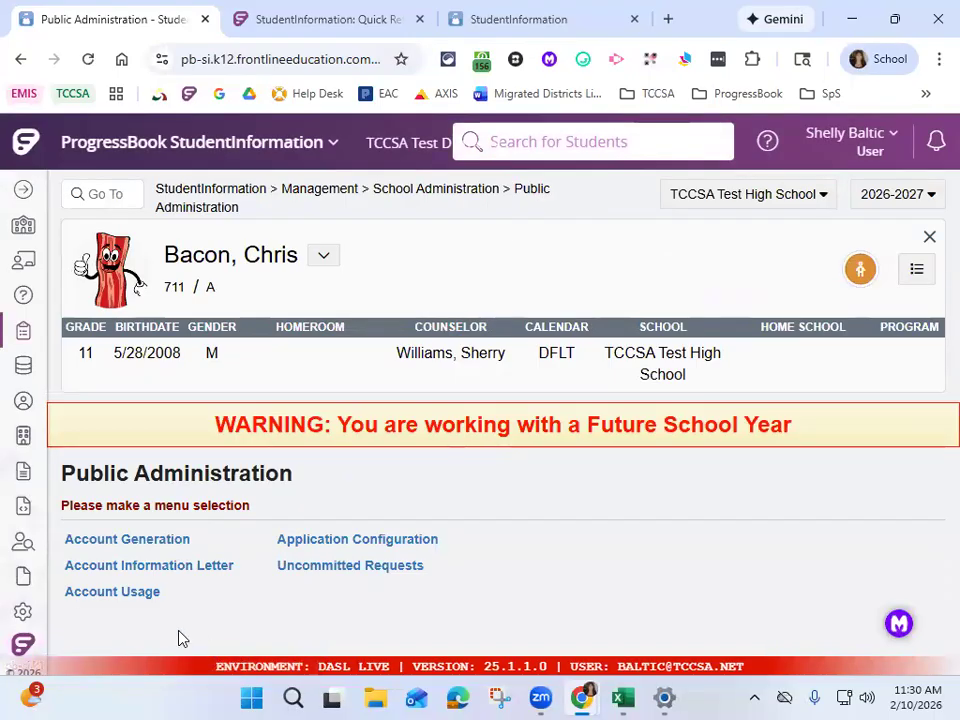
{"action": "left_click", "coordinate": [172, 575]}
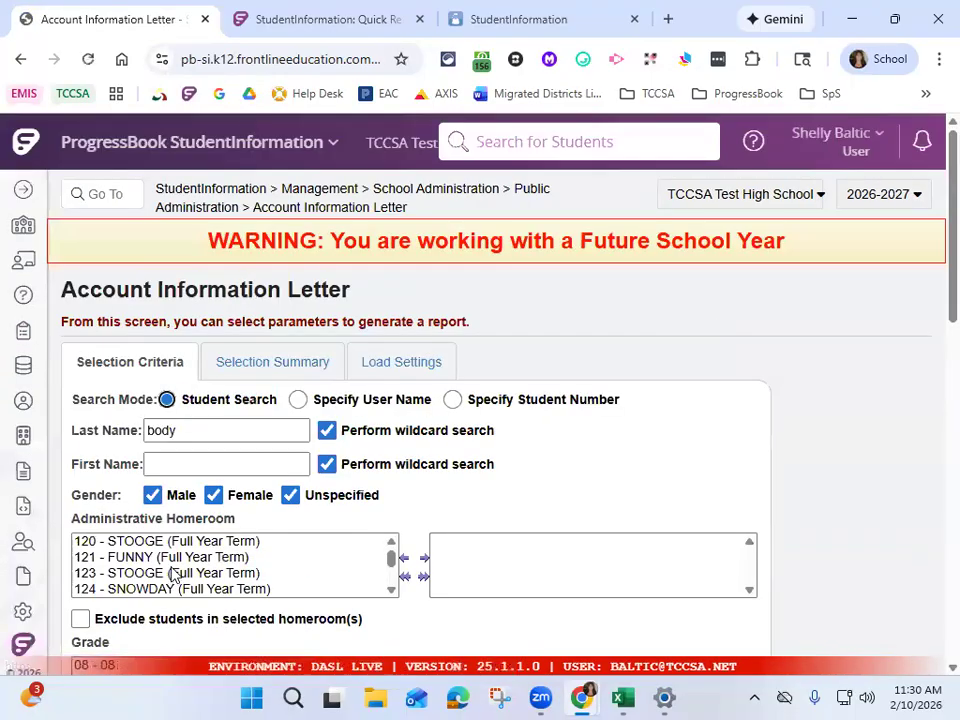
{"action": "left_click_drag", "start_coordinate": [205, 434], "coordinate": [47, 426]}
{"action": "left_click", "coordinate": [201, 437]}
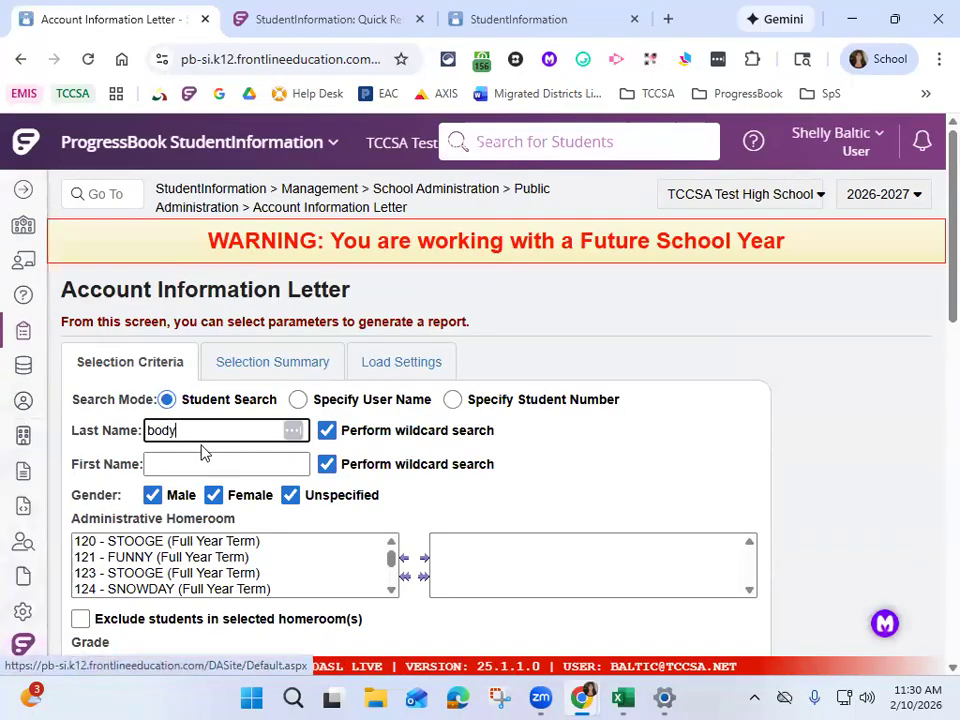
{"action": "double_click", "coordinate": [159, 441]}
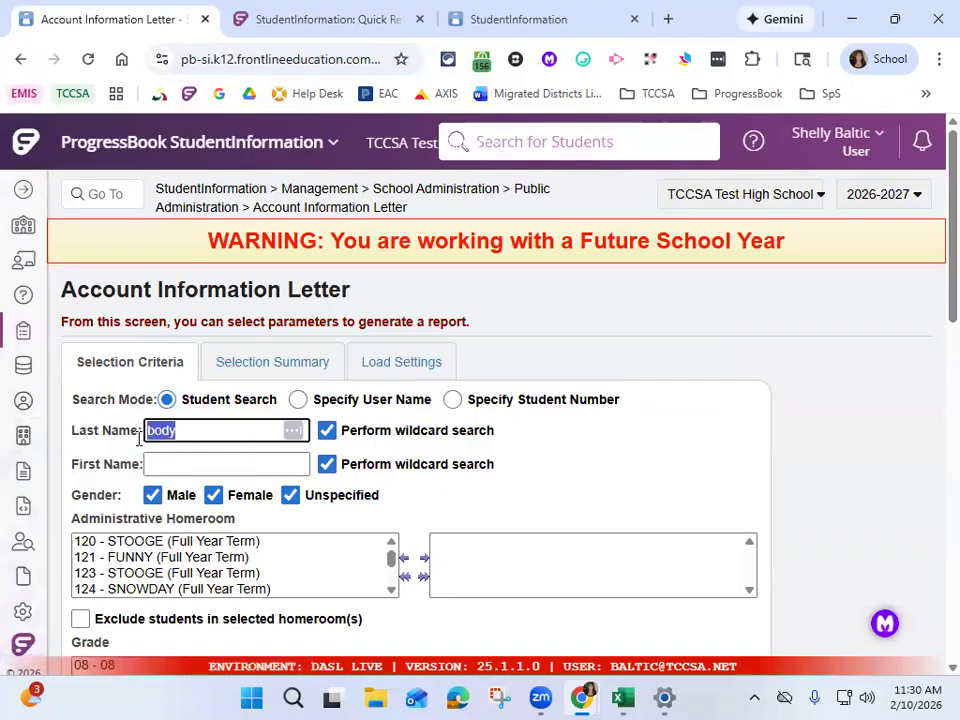
{"action": "type", "text": "adam"}
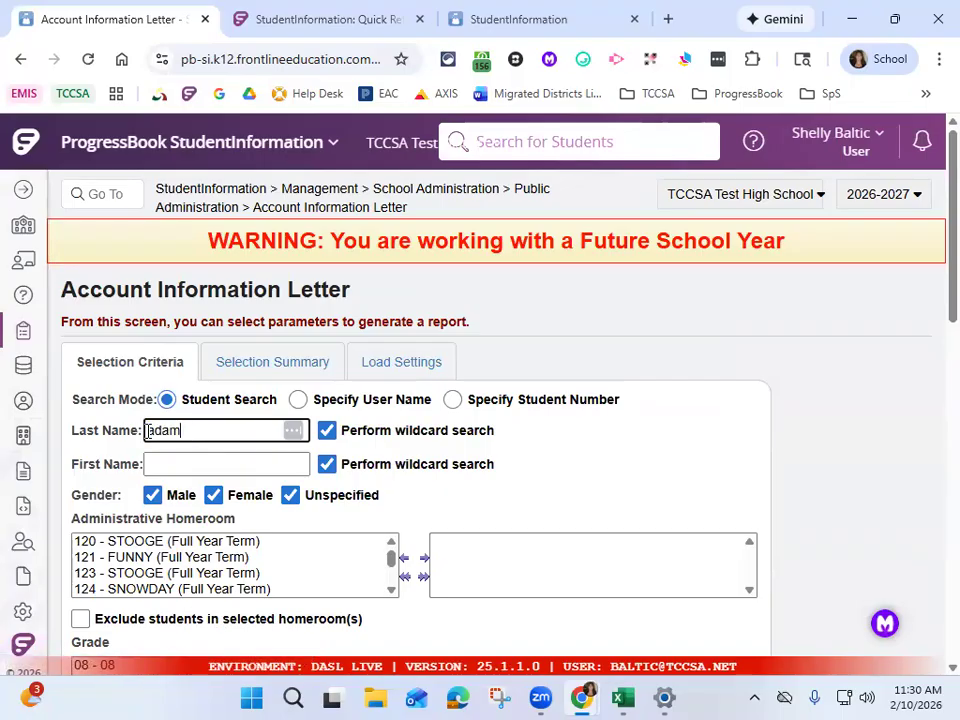
{"action": "type", "text": "s"}
Switch the search mode to Specify Student Number and enter the student's number
{"action": "left_click", "coordinate": [453, 400]}
{"action": "left_click", "coordinate": [240, 448]}
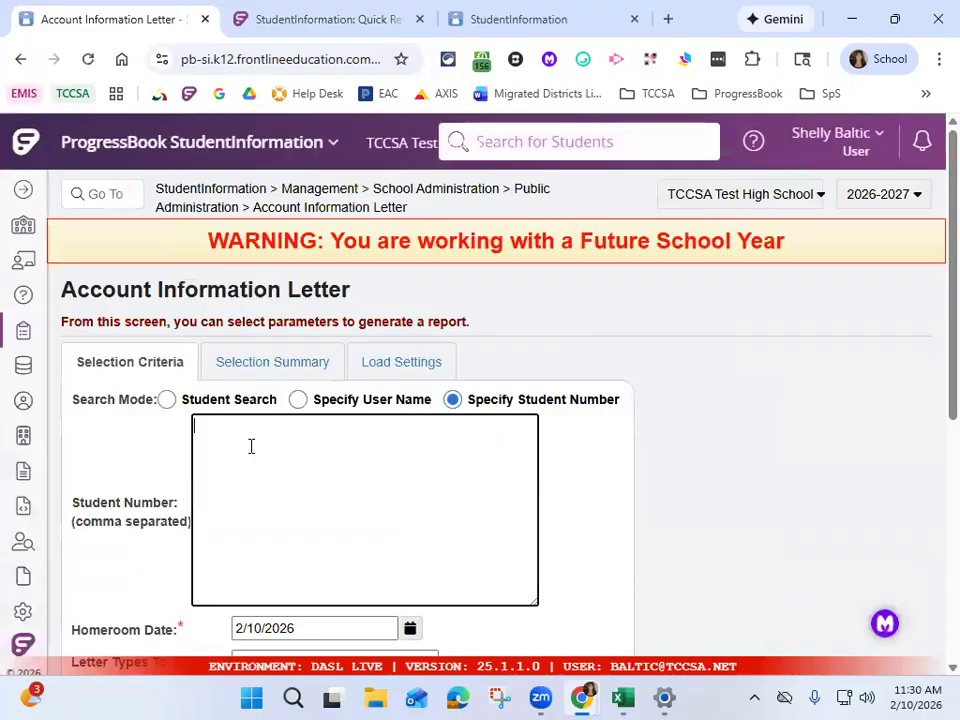
{"action": "type", "text": "4272"}
Enlarge the Letter Verbiage box and review the letter text
{"action": "scroll", "coordinate": [328, 471], "scroll_direction": "down", "scroll_amount": 3}
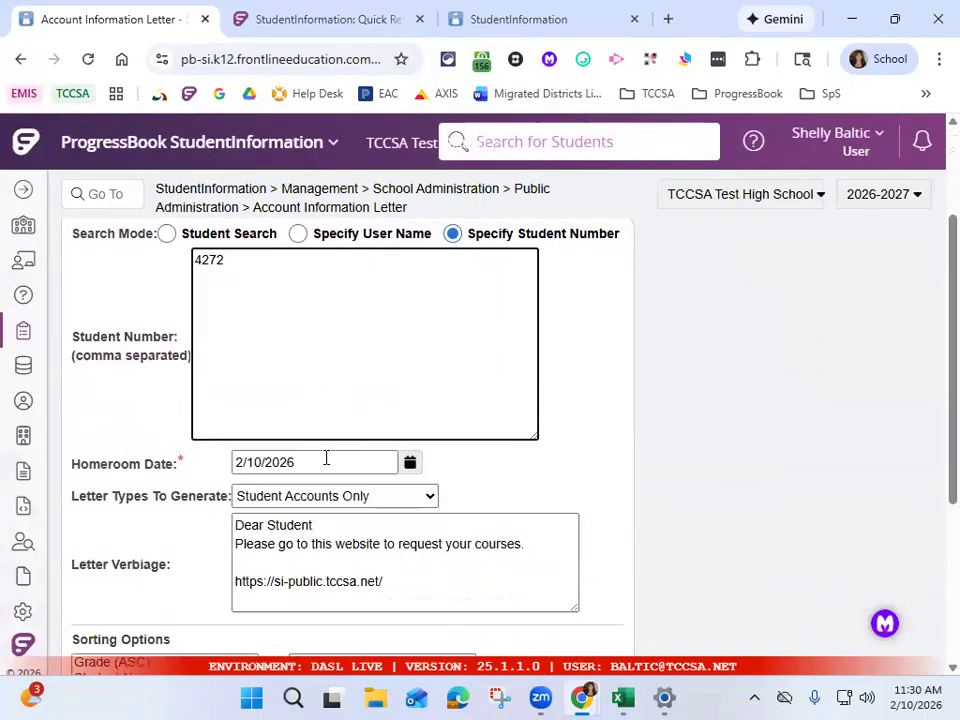
{"action": "scroll", "coordinate": [326, 458], "scroll_direction": "down", "scroll_amount": 2}
{"action": "left_click_drag", "start_coordinate": [575, 493], "coordinate": [648, 574]}
{"action": "left_click_drag", "start_coordinate": [168, 491], "coordinate": [75, 495]}
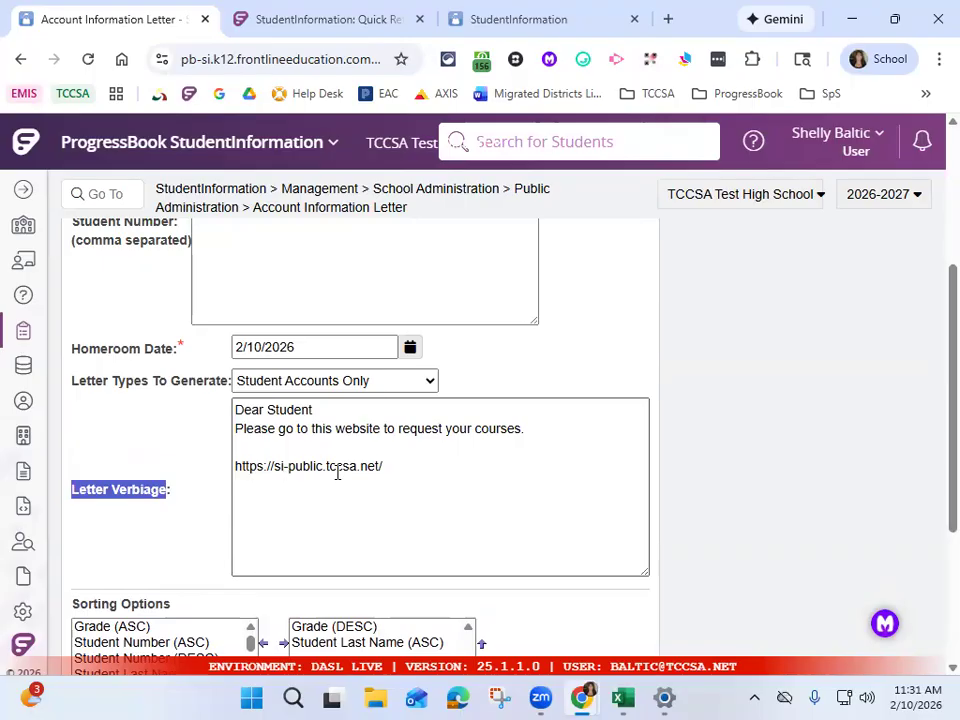
Check the sorting, delivery and format options and submit the Account Information Letter report
{"action": "scroll", "coordinate": [360, 475], "scroll_direction": "down", "scroll_amount": 2}
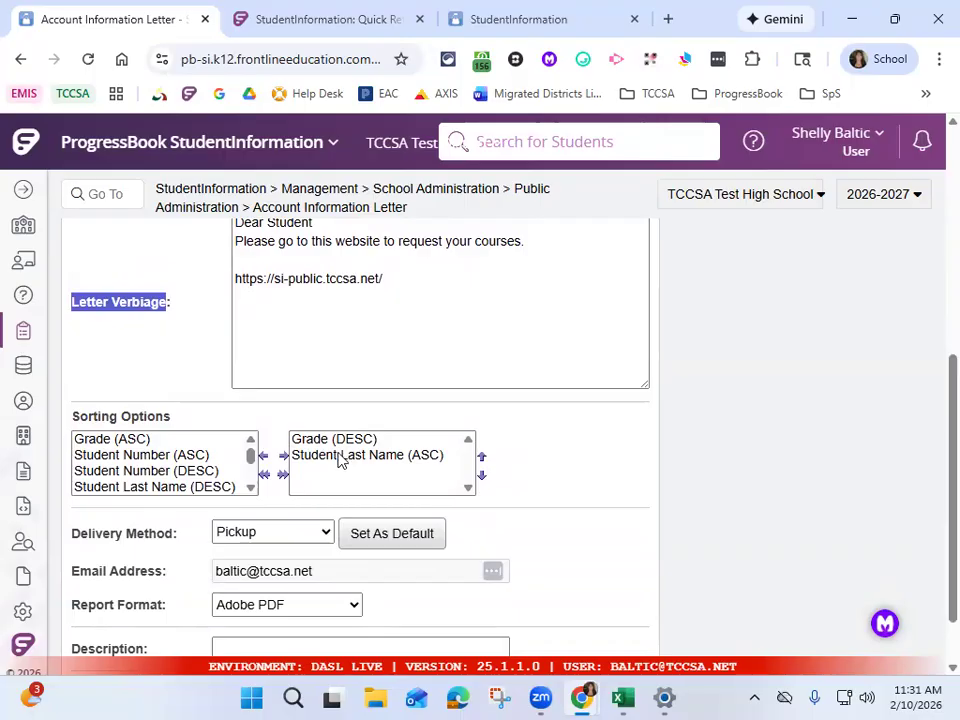
{"action": "scroll", "coordinate": [336, 456], "scroll_direction": "down", "scroll_amount": 1}
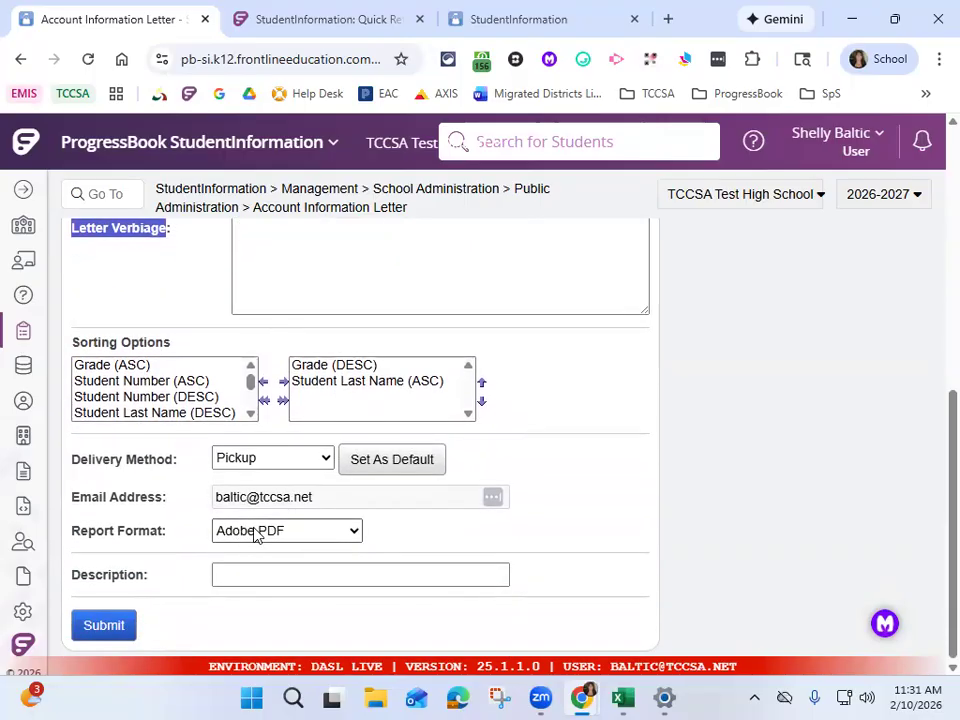
{"action": "left_click", "coordinate": [112, 625]}
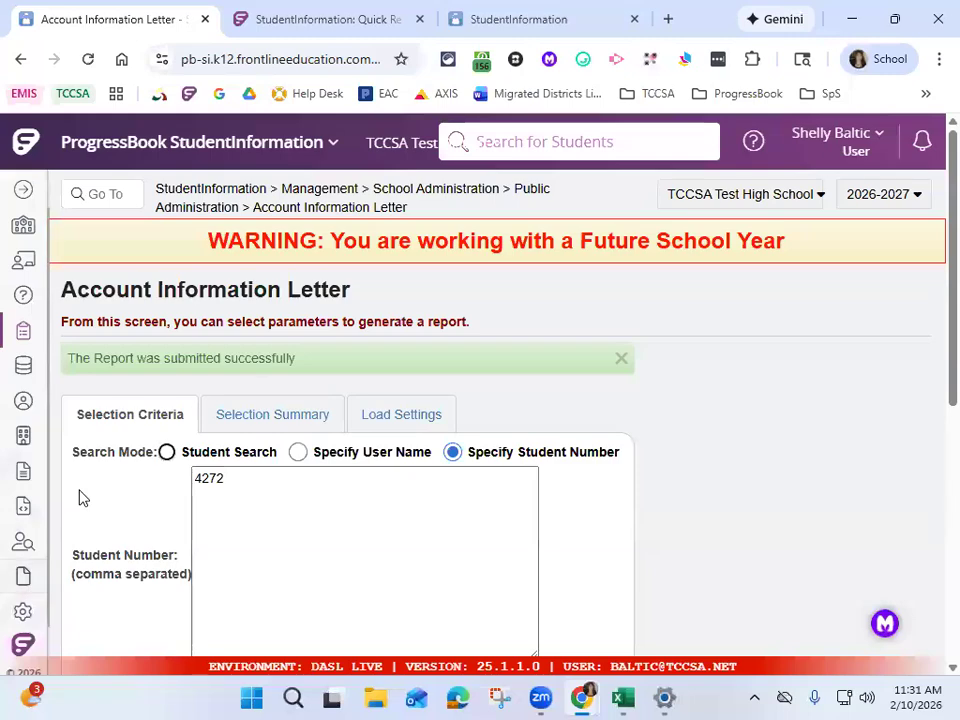
Refresh the Batch/Report Management job list and open the finished Account Information Letter report
{"action": "mouse_move", "coordinate": [23, 611]}
{"action": "left_click", "coordinate": [154, 241]}
{"action": "left_click", "coordinate": [214, 129]}
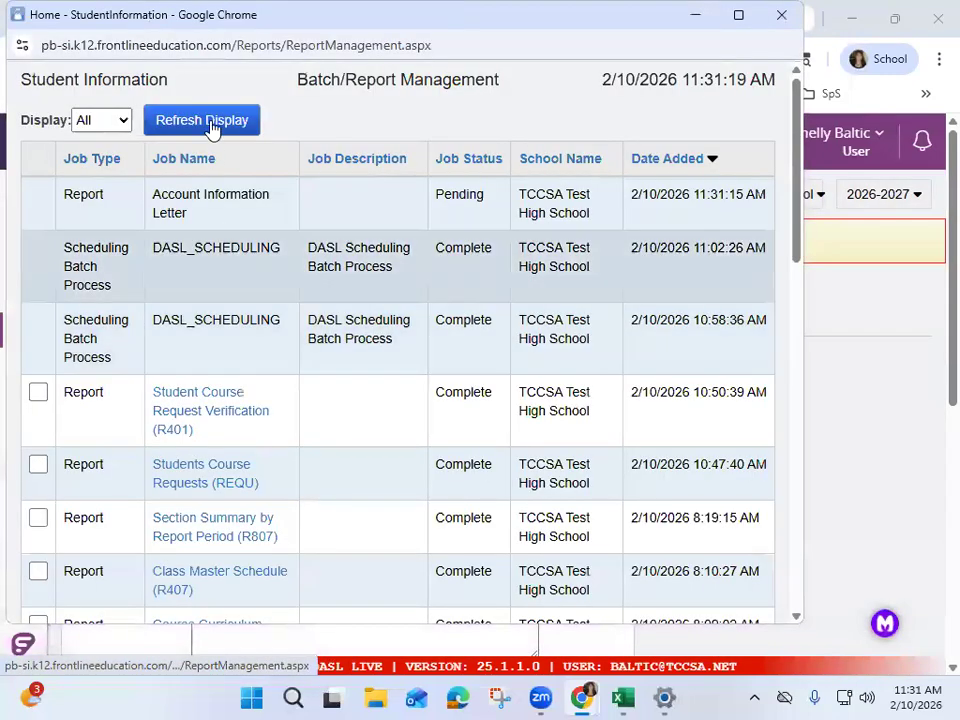
{"action": "left_click", "coordinate": [221, 131]}
{"action": "left_click", "coordinate": [223, 133]}
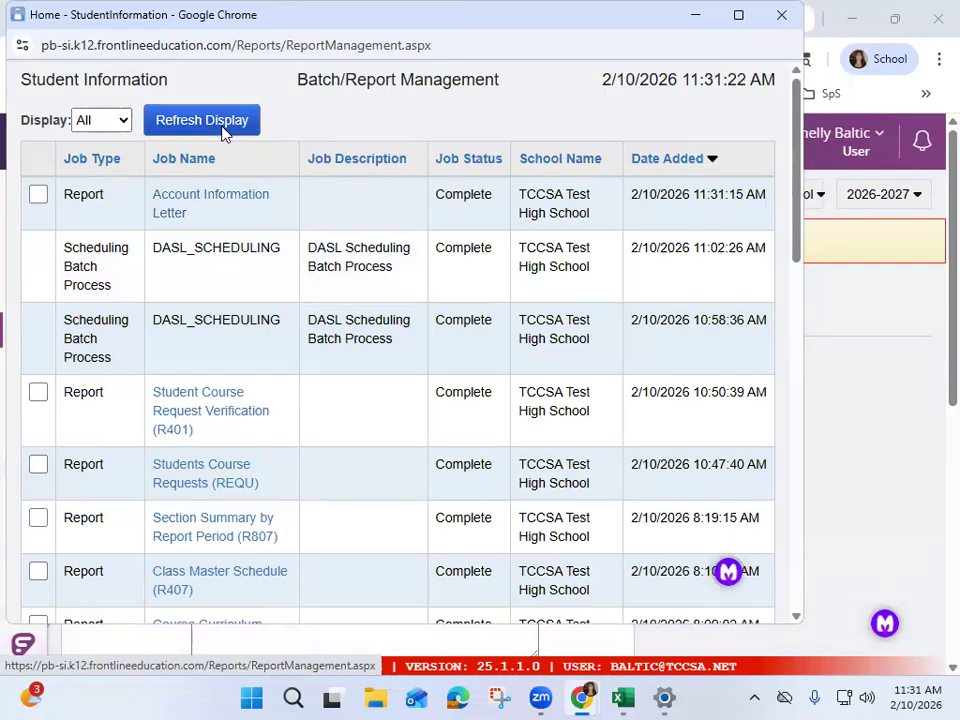
{"action": "left_click", "coordinate": [204, 199]}
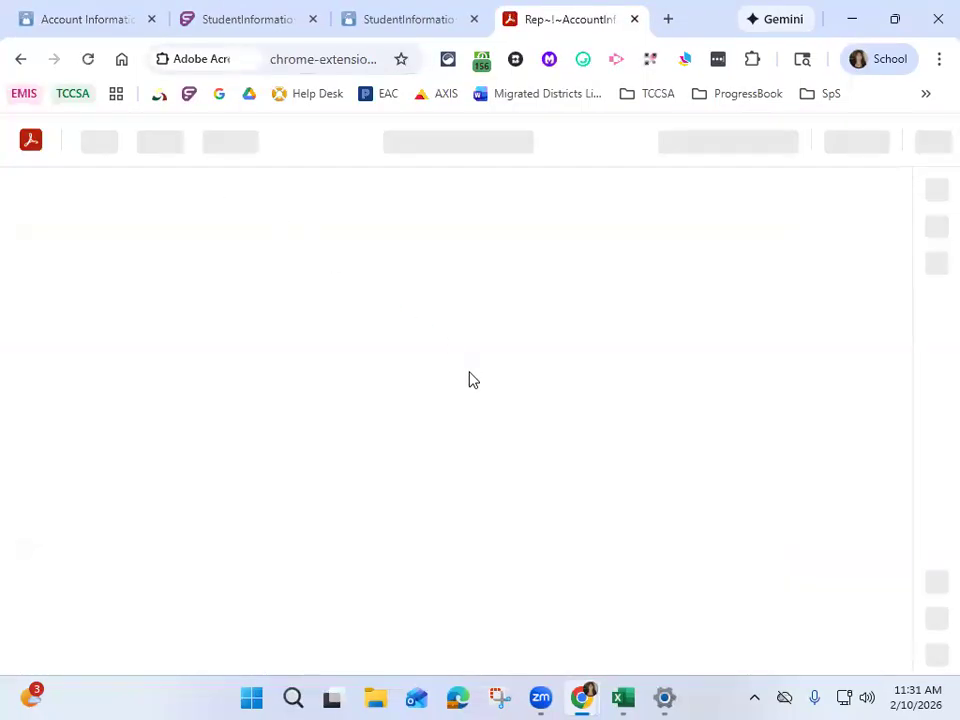
Examine the generated letter's school and address blocks, login credentials and course request message
{"action": "scroll", "coordinate": [477, 370], "scroll_direction": "down", "scroll_amount": 3}
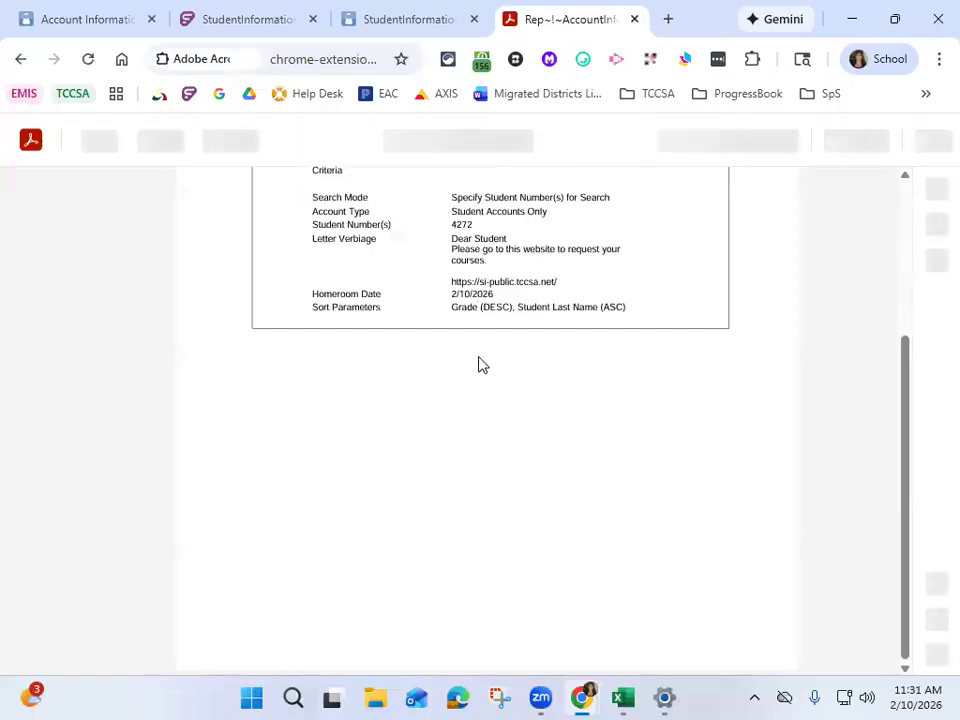
{"action": "scroll", "coordinate": [480, 360], "scroll_direction": "down", "scroll_amount": 2}
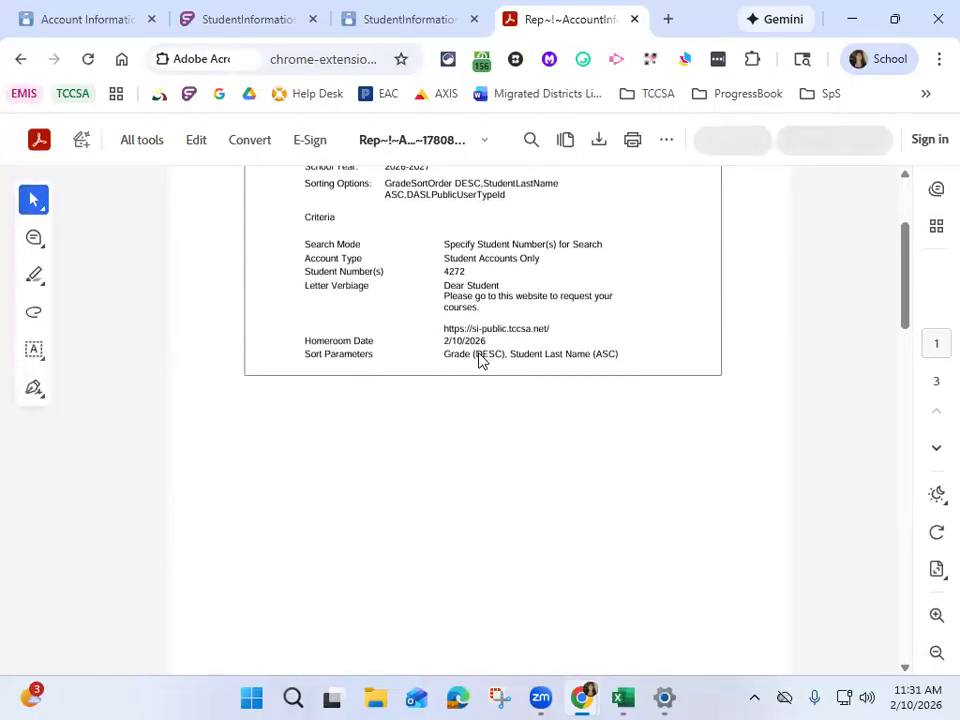
{"action": "scroll", "coordinate": [480, 360], "scroll_direction": "down", "scroll_amount": 5}
{"action": "scroll", "coordinate": [289, 251], "scroll_direction": "up", "scroll_amount": 1}
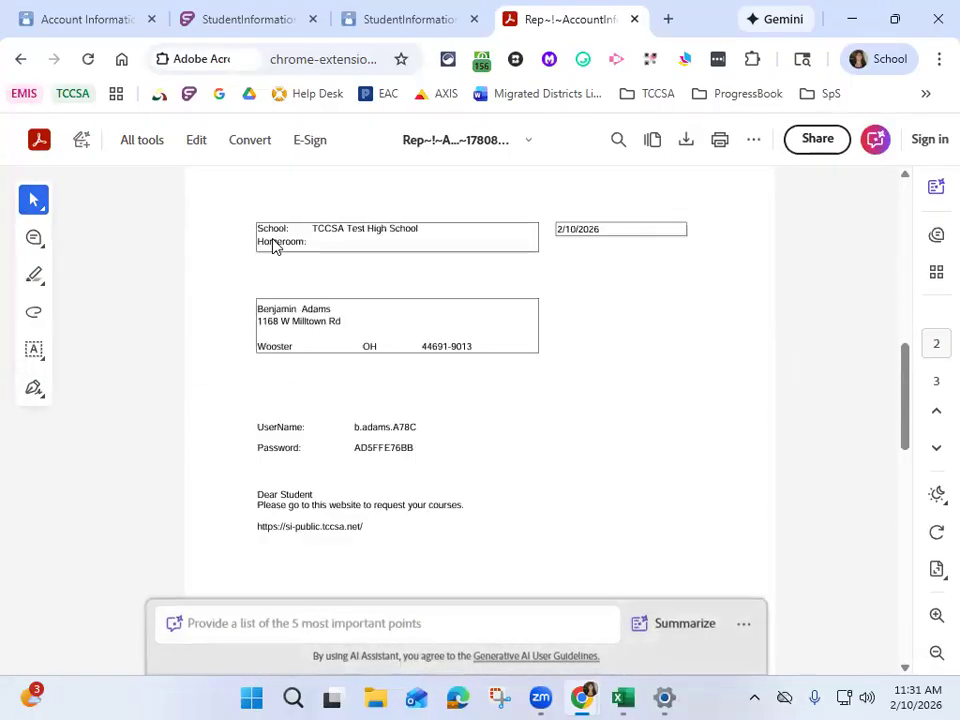
{"action": "scroll", "coordinate": [276, 247], "scroll_direction": "up", "scroll_amount": 1}
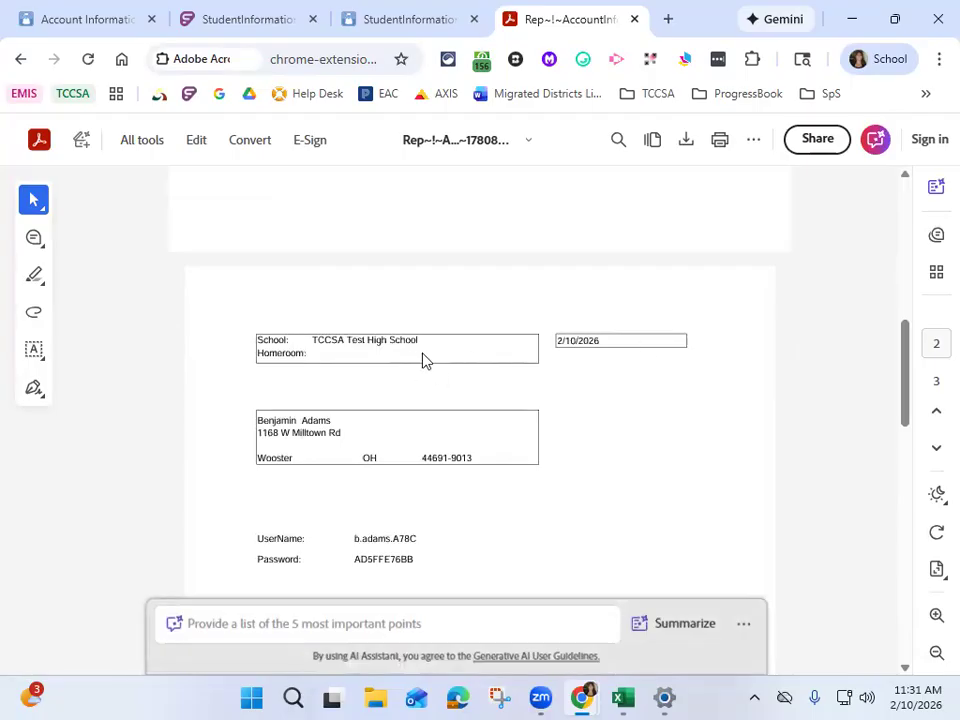
{"action": "scroll", "coordinate": [450, 454], "scroll_direction": "down", "scroll_amount": 2}
{"action": "left_click_drag", "start_coordinate": [261, 347], "coordinate": [420, 371]}
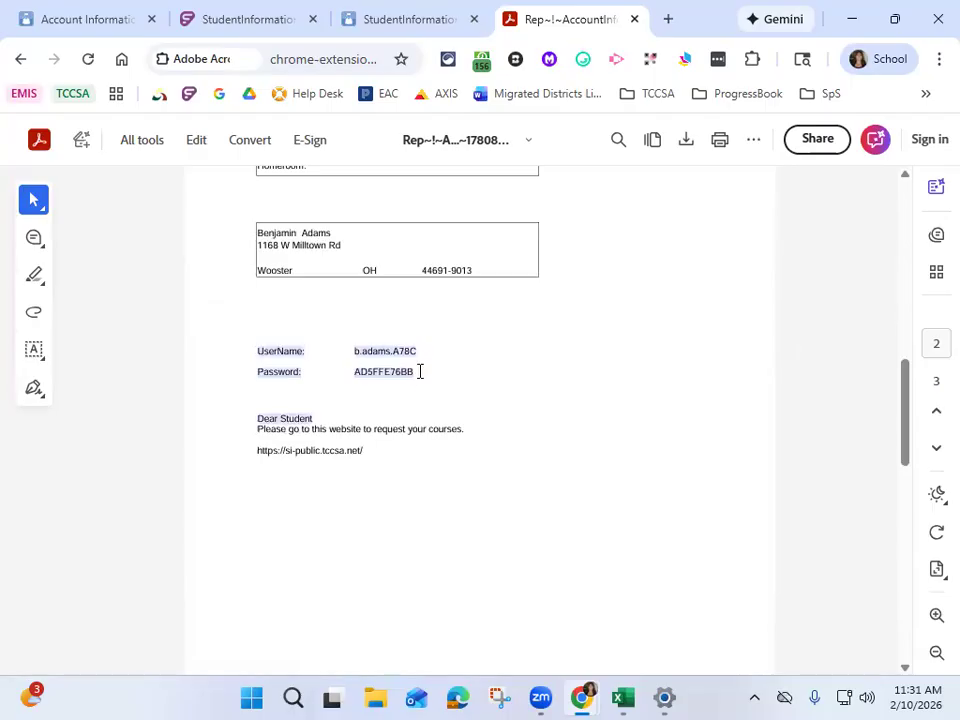
Highlight the course request message and website link in the generated letter to review them
{"action": "left_click", "coordinate": [292, 415]}
{"action": "left_click_drag", "start_coordinate": [257, 425], "coordinate": [398, 445]}
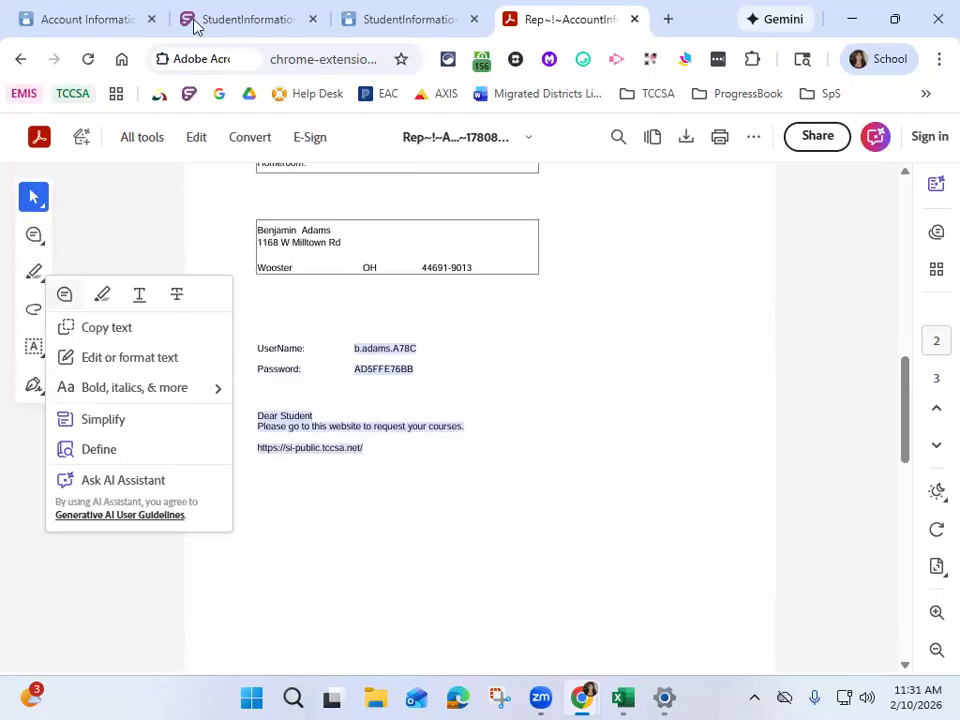
Return to the Account Information Letter criteria, switch to Student Search and clear the student number and last name
{"action": "left_click", "coordinate": [96, 28]}
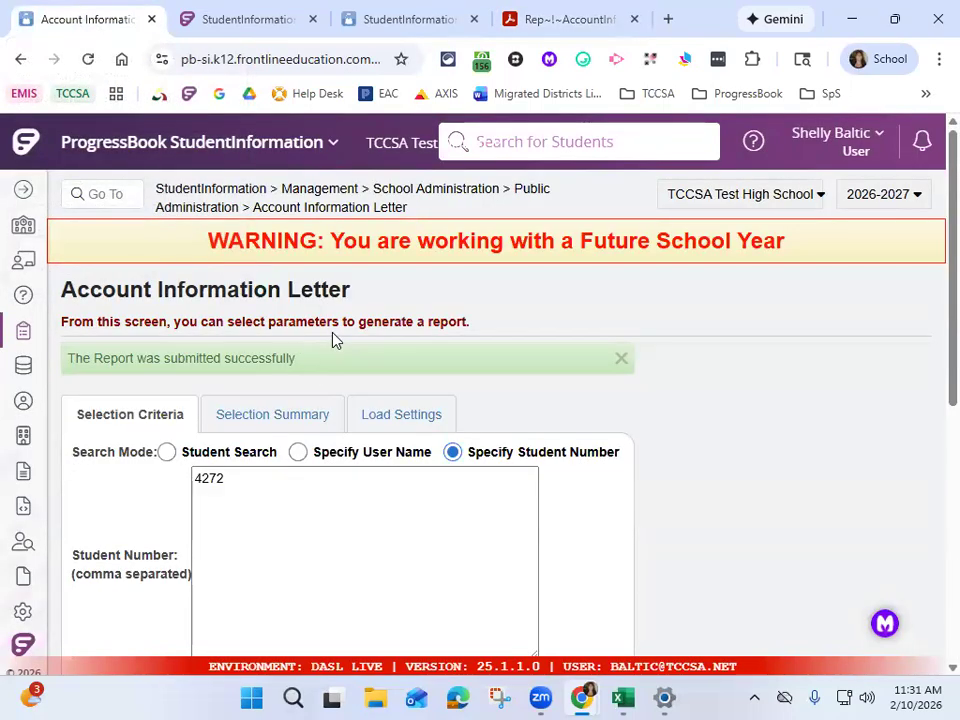
{"action": "left_click_drag", "start_coordinate": [264, 474], "coordinate": [185, 474]}
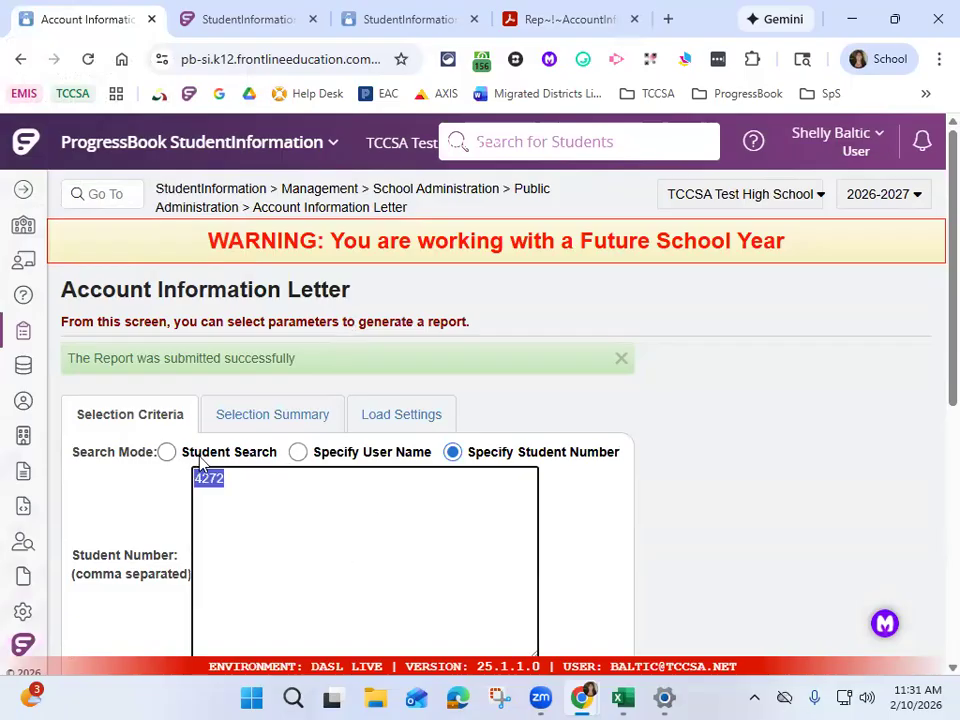
{"action": "key", "text": "BackSpace"}
{"action": "left_click", "coordinate": [166, 452]}
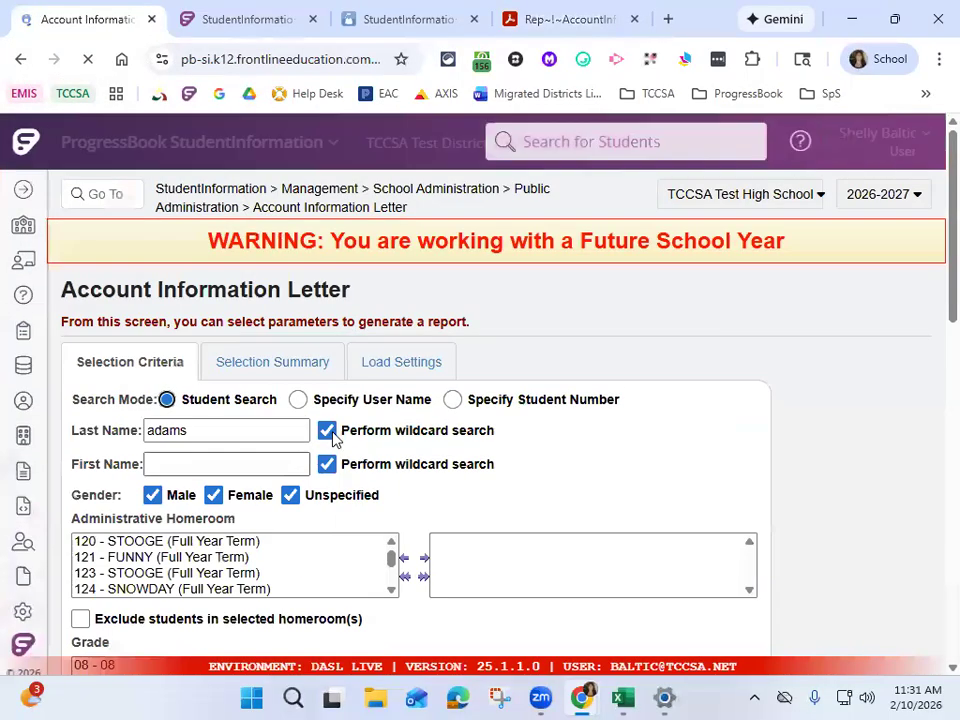
{"action": "scroll", "coordinate": [315, 444], "scroll_direction": "down", "scroll_amount": 3}
{"action": "scroll", "coordinate": [272, 379], "scroll_direction": "up", "scroll_amount": 3}
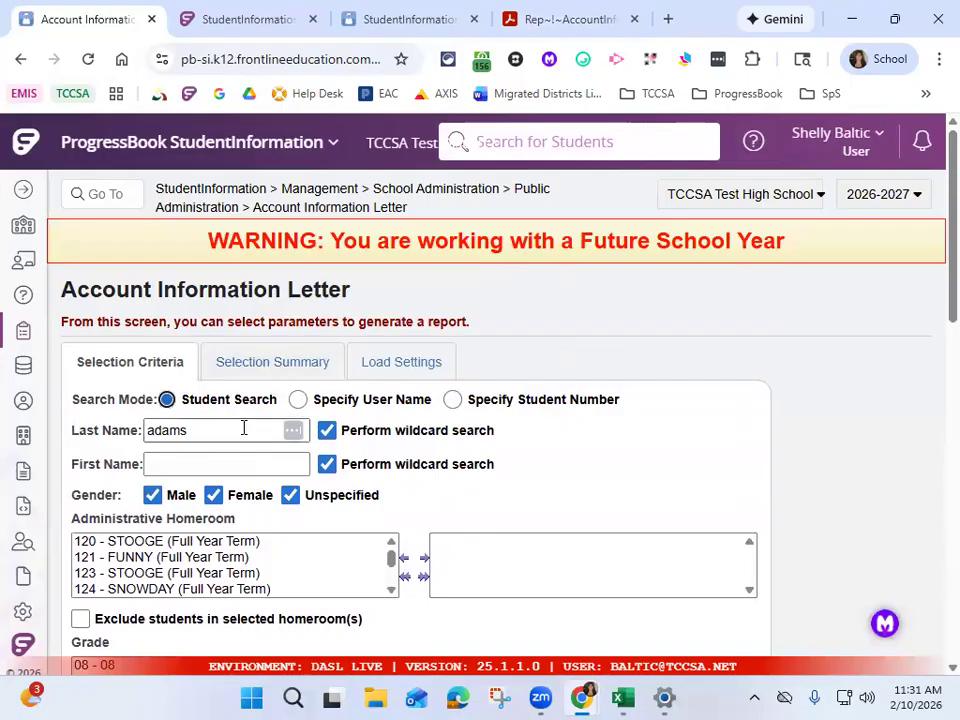
{"action": "left_click_drag", "start_coordinate": [182, 428], "coordinate": [47, 401]}
{"action": "key", "text": "BackSpace"}
{"action": "scroll", "coordinate": [197, 449], "scroll_direction": "down", "scroll_amount": 3}
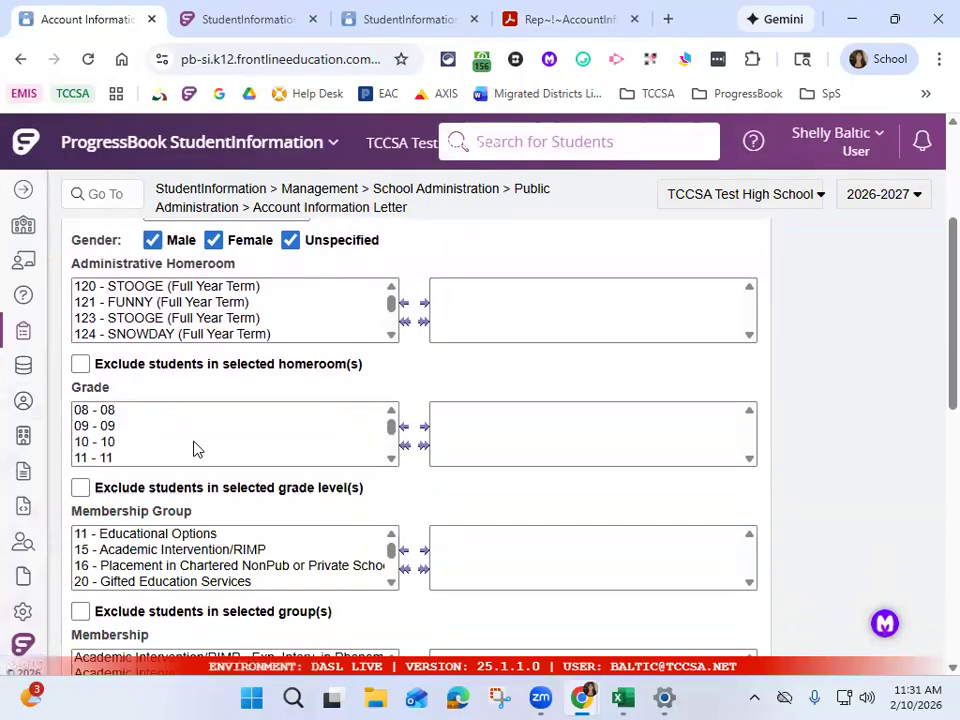
Set the Account Information Letter report format to Excel Spreadsheet and submit the report
{"action": "scroll", "coordinate": [197, 449], "scroll_direction": "down", "scroll_amount": 10}
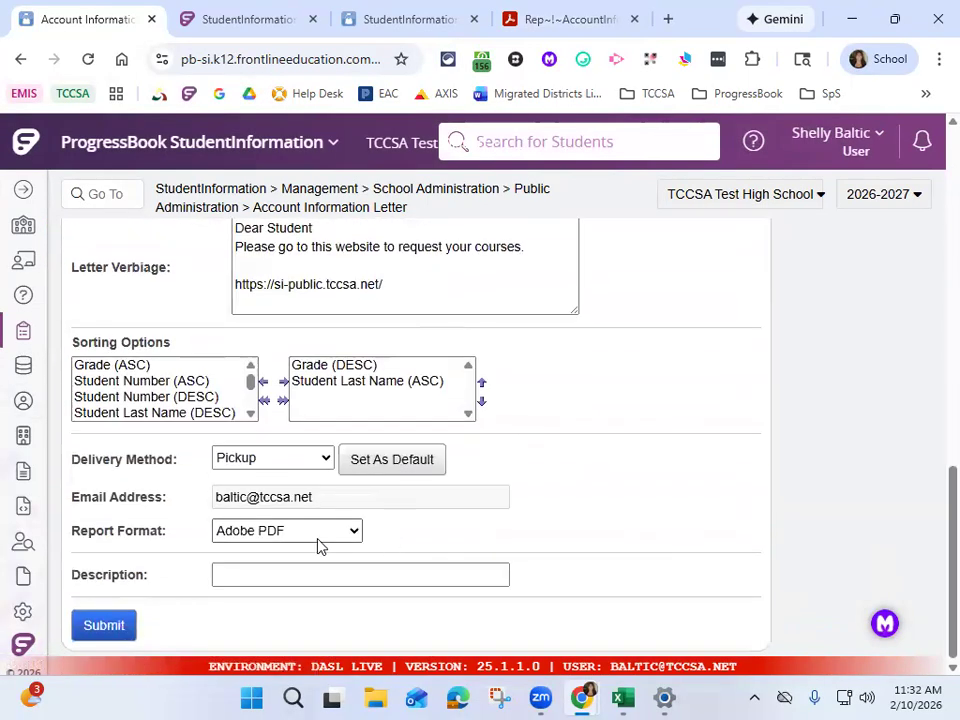
{"action": "left_click", "coordinate": [275, 538]}
{"action": "left_click", "coordinate": [343, 536]}
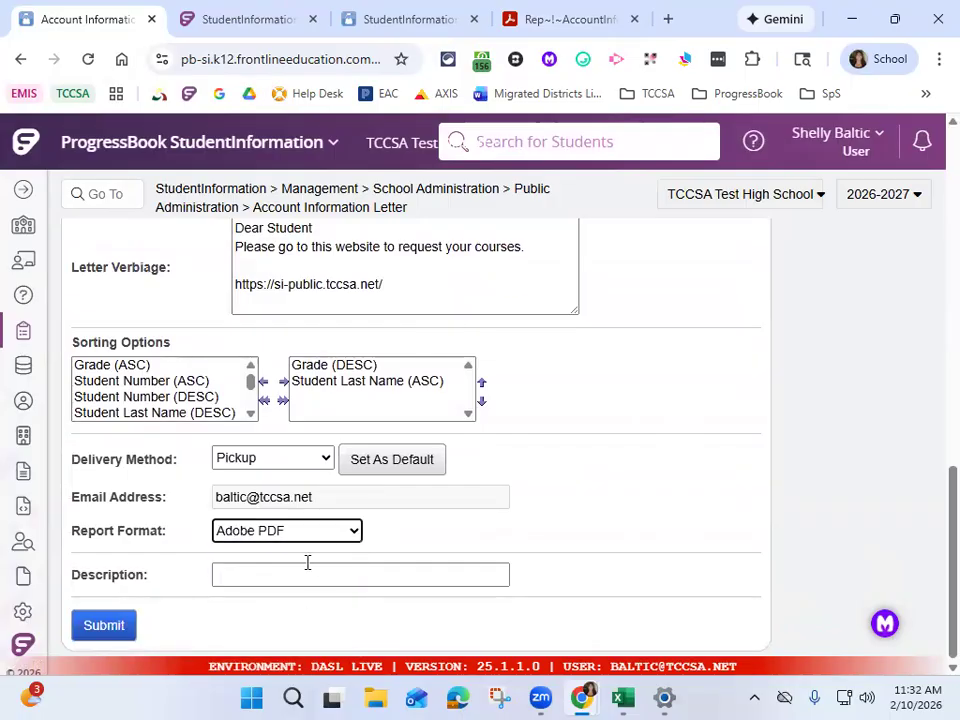
{"action": "left_click", "coordinate": [317, 535]}
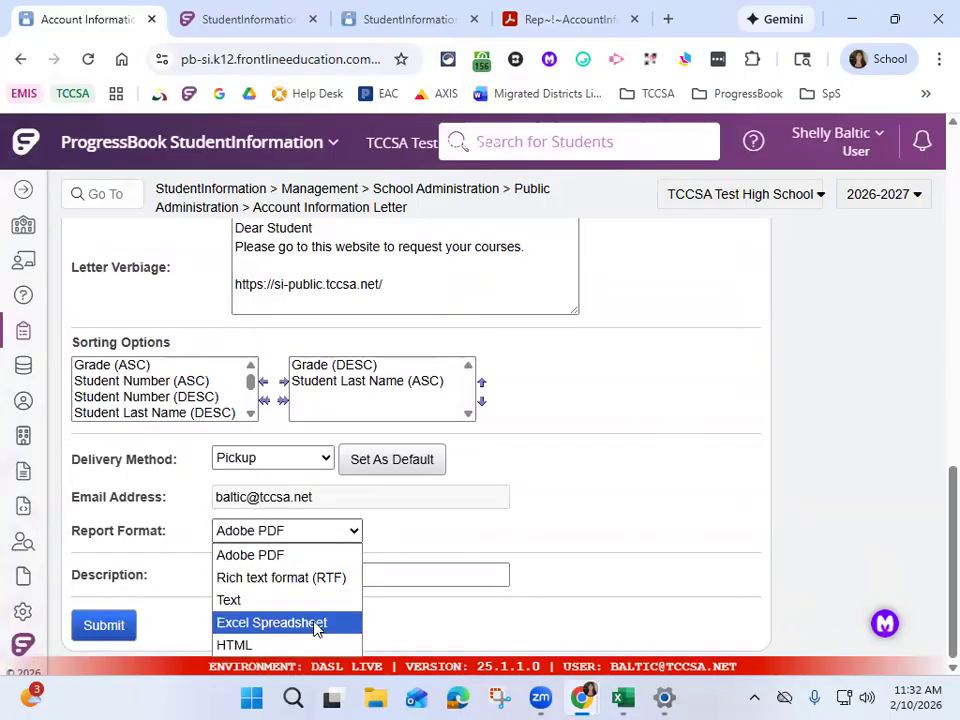
{"action": "left_click", "coordinate": [315, 627]}
{"action": "left_click", "coordinate": [103, 627]}
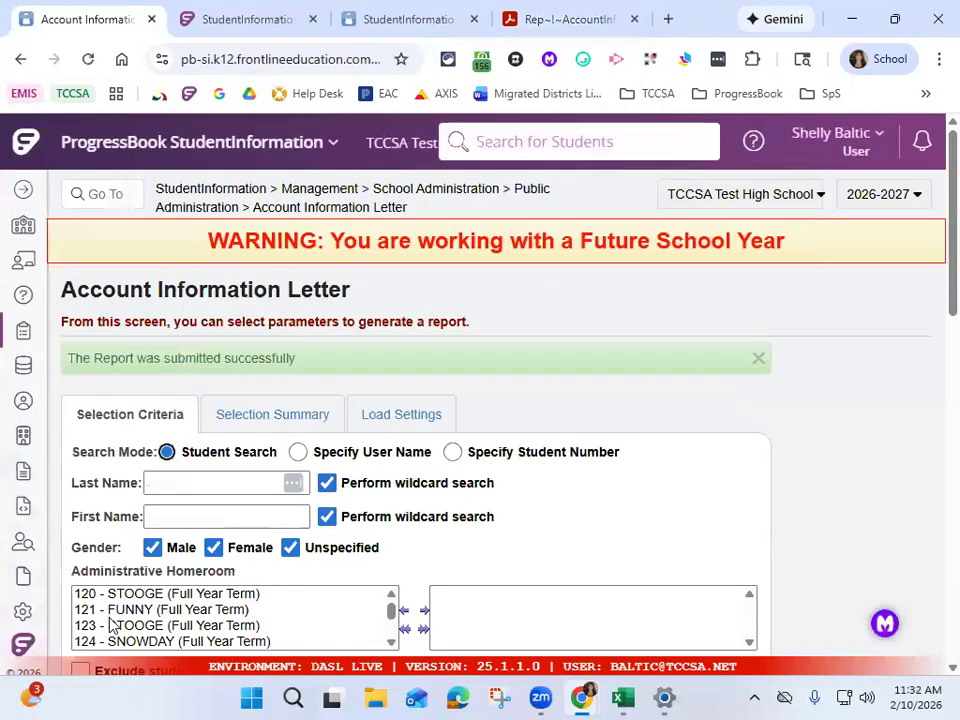
Refresh the Batch/Report Management job list, download the newest Account Information Letter report and open it in Excel
{"action": "left_click", "coordinate": [25, 573]}
{"action": "left_click", "coordinate": [160, 244]}
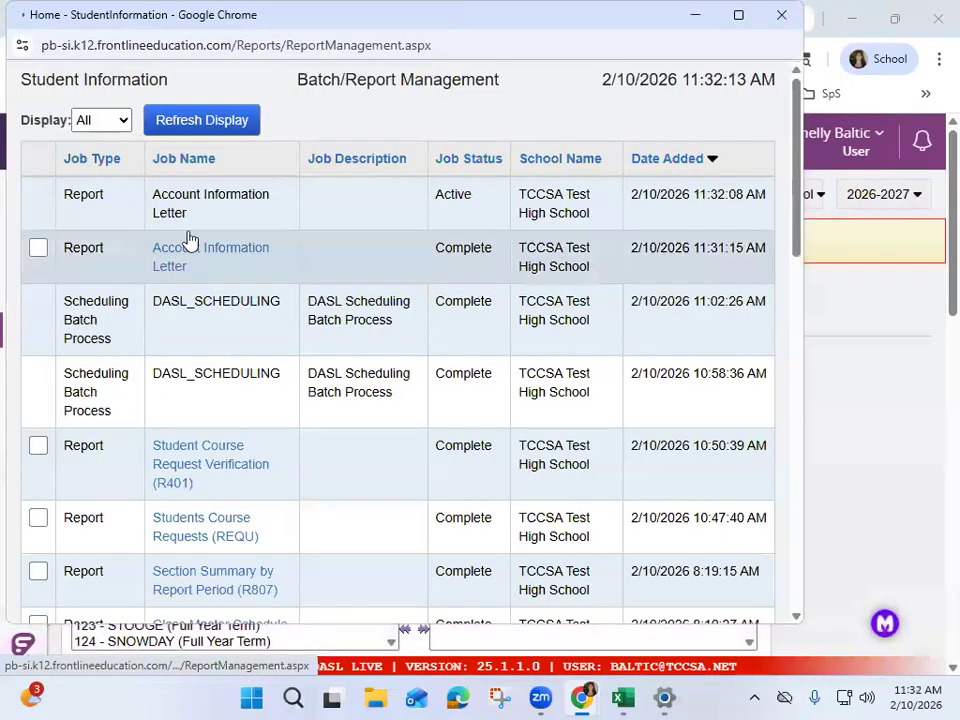
{"action": "left_click", "coordinate": [229, 137]}
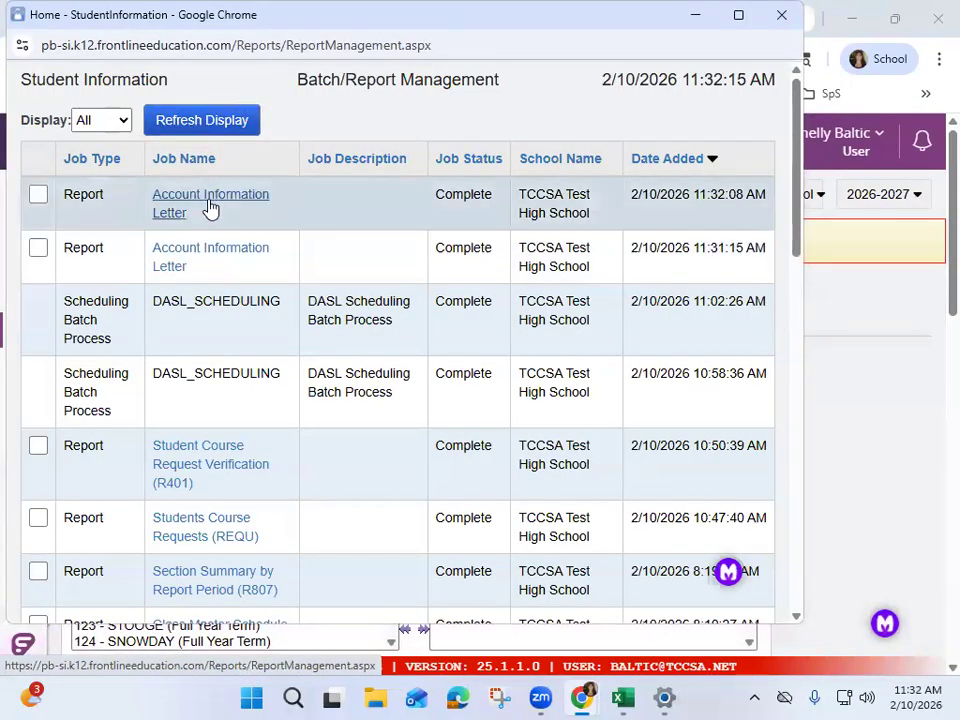
{"action": "left_click", "coordinate": [210, 207]}
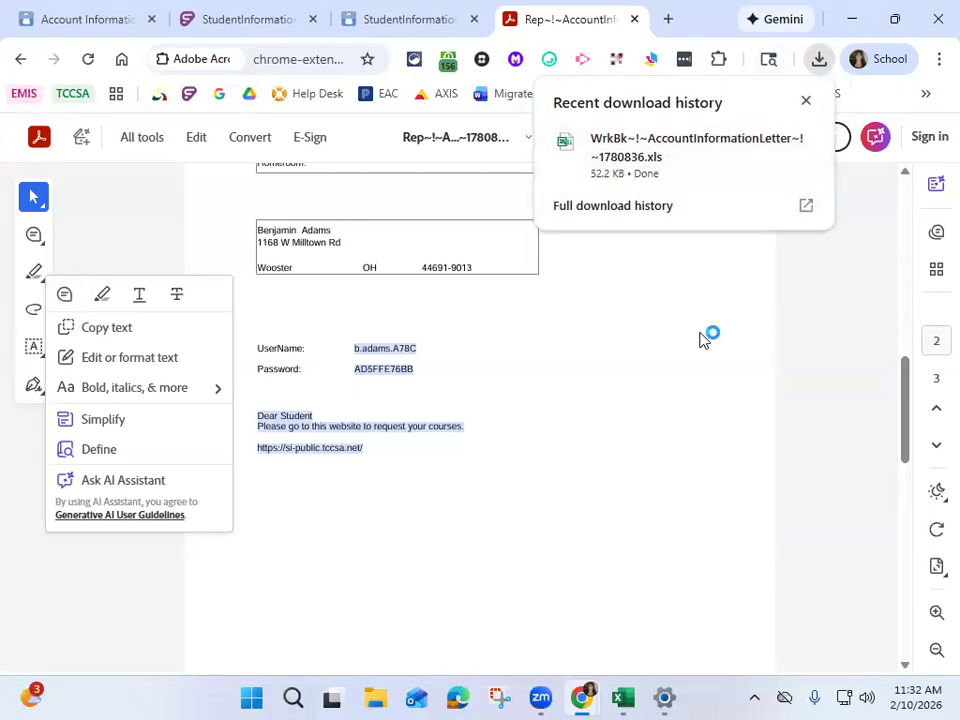
{"action": "left_click", "coordinate": [668, 150]}
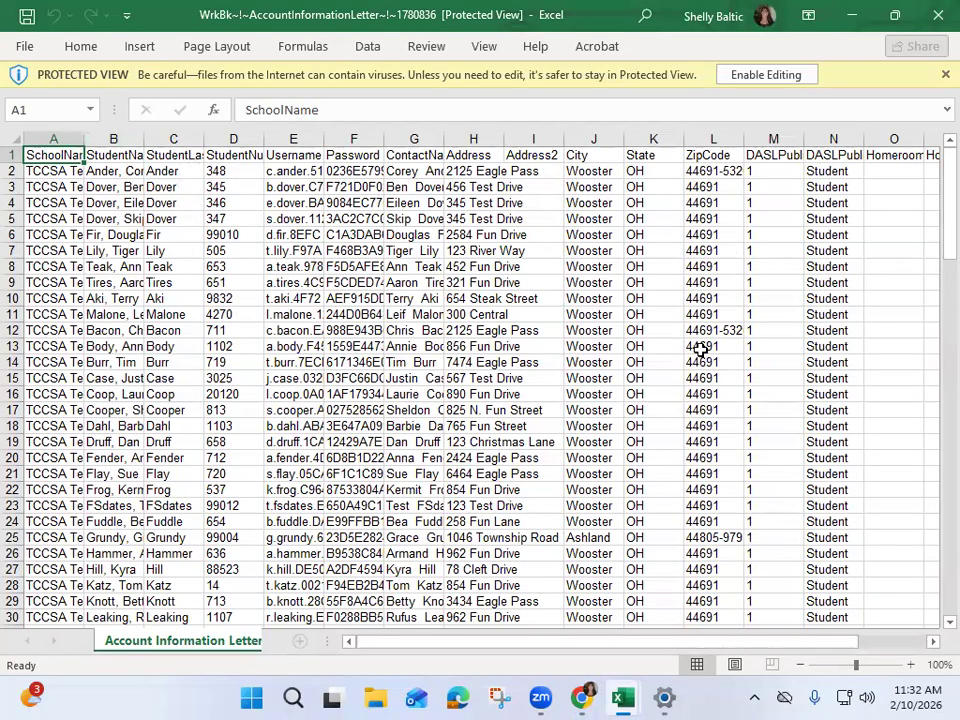
Examine the exported worksheet's student, username, password and address columns
{"action": "scroll", "coordinate": [703, 354], "scroll_direction": "down", "scroll_amount": 3}
{"action": "scroll", "coordinate": [887, 476], "scroll_direction": "up", "scroll_amount": 3}
{"action": "left_click_drag", "start_coordinate": [785, 641], "coordinate": [597, 588]}
{"action": "scroll", "coordinate": [722, 379], "scroll_direction": "down", "scroll_amount": 1}
{"action": "scroll", "coordinate": [713, 283], "scroll_direction": "up", "scroll_amount": 1}
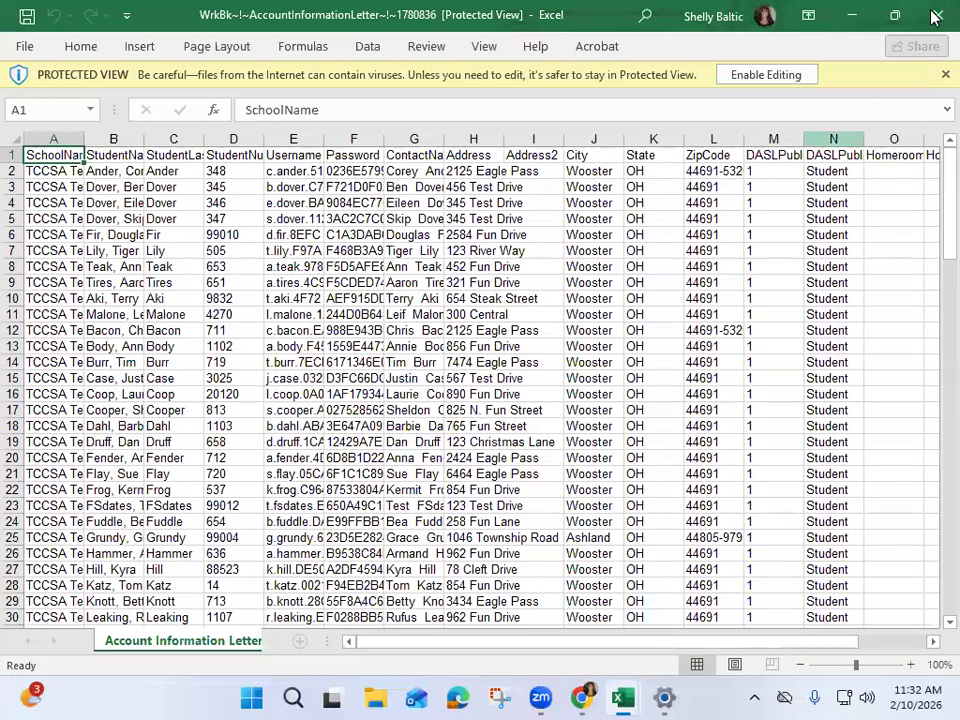
Close the exported workbook, minimize the course request import template and close the letter PDF
{"action": "left_click", "coordinate": [936, 17]}
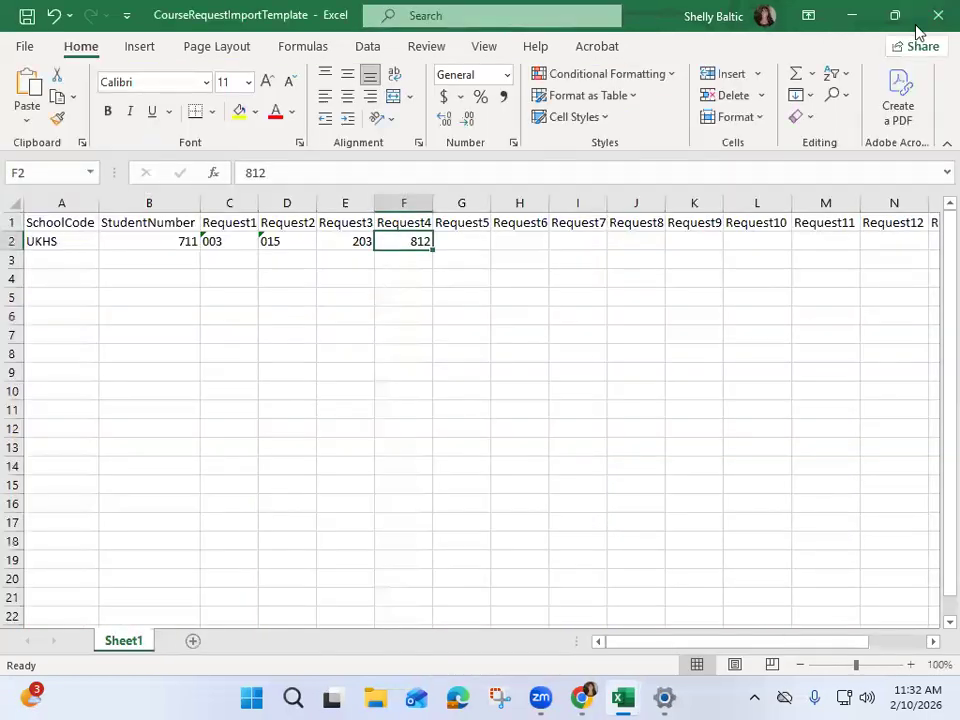
{"action": "left_click", "coordinate": [858, 20]}
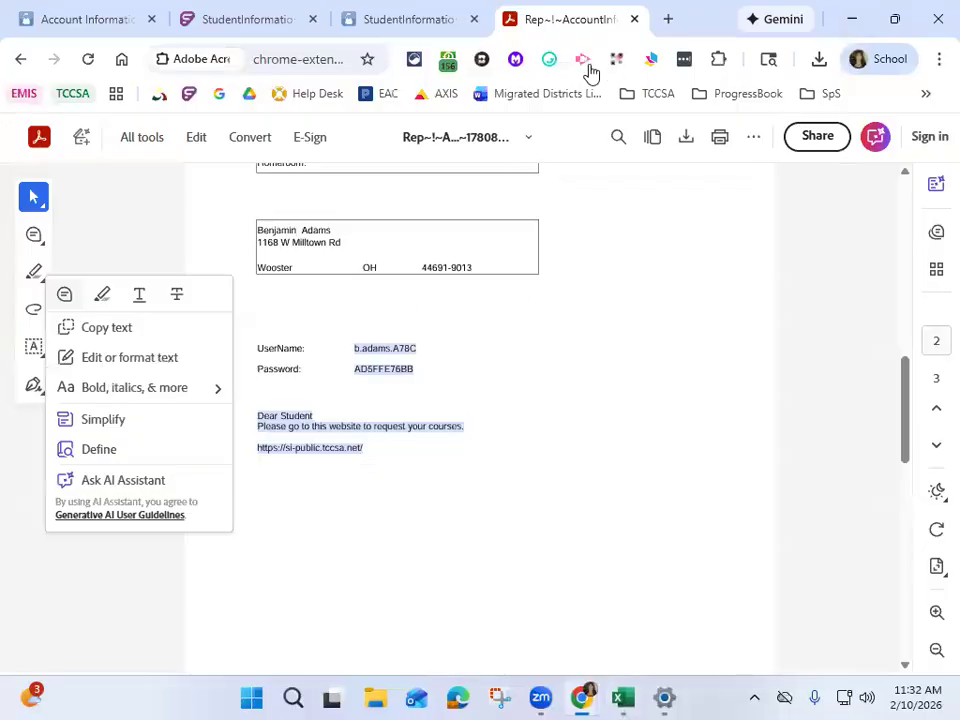
{"action": "left_click", "coordinate": [635, 21]}
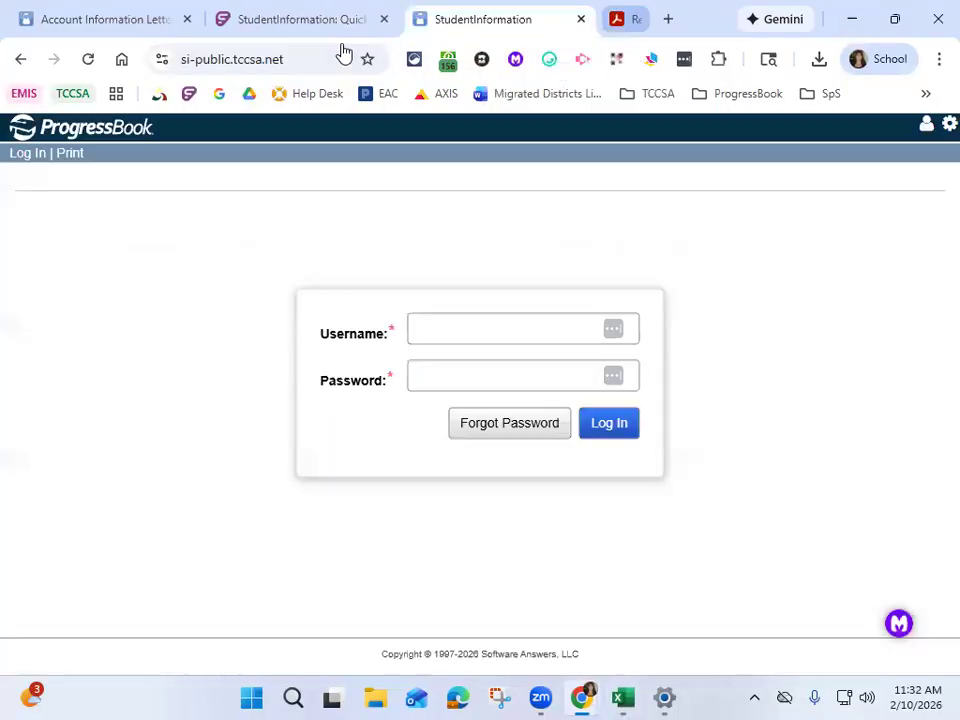
Load the student's record in StudentInformation by student number and reopen the student's account letter PDF
{"action": "left_click", "coordinate": [82, 20]}
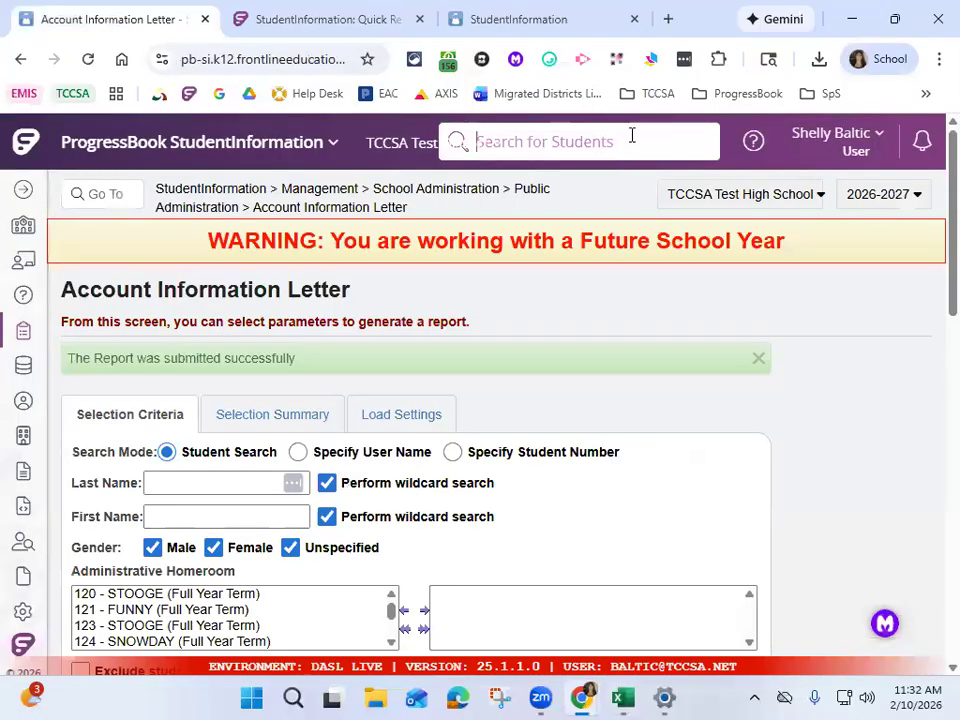
{"action": "type", "text": "4272"}
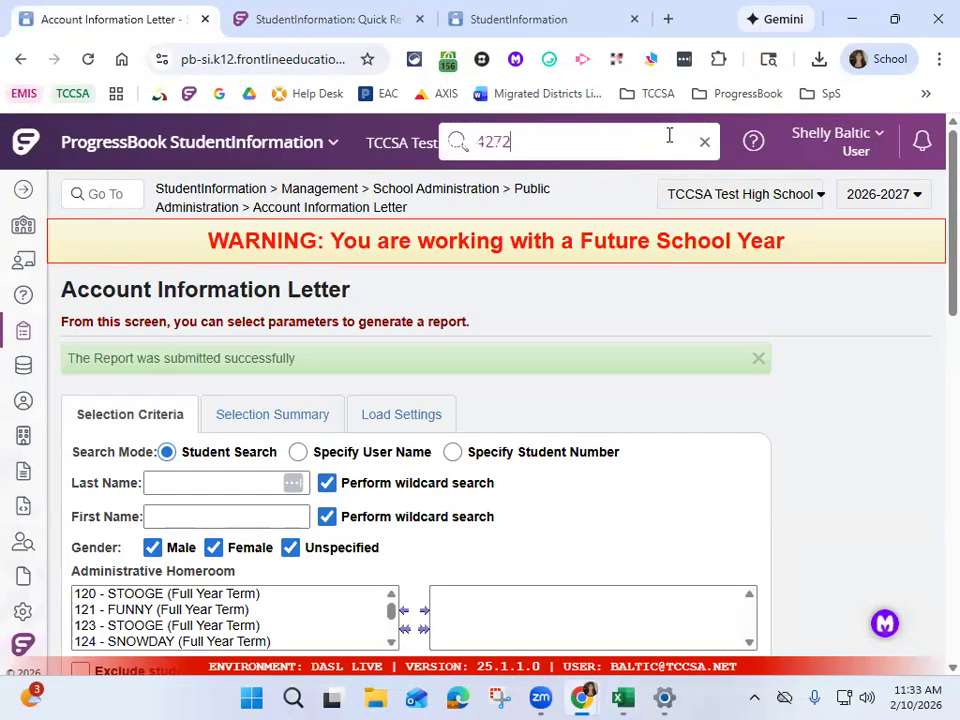
{"action": "key", "text": "Return"}
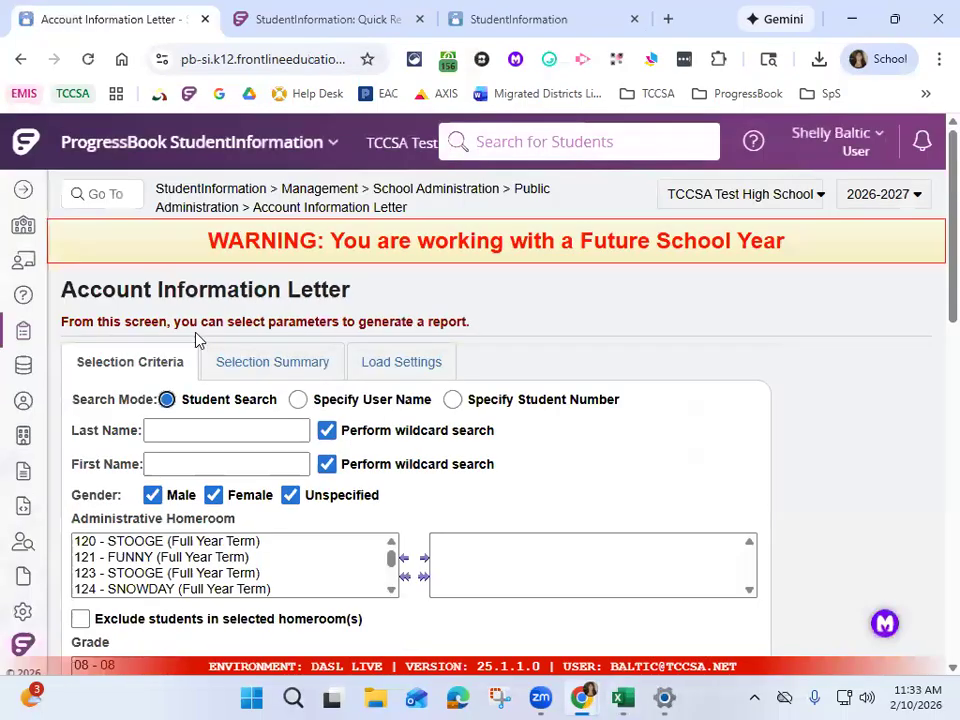
{"action": "left_click", "coordinate": [172, 188]}
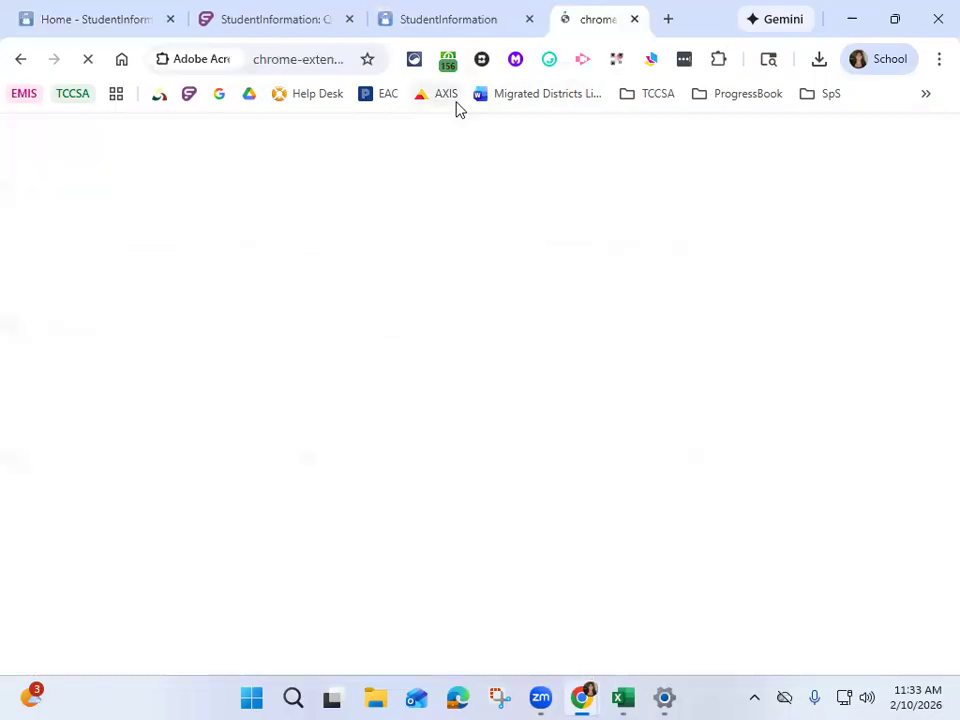
{"action": "key", "text": "ctrl+1"}
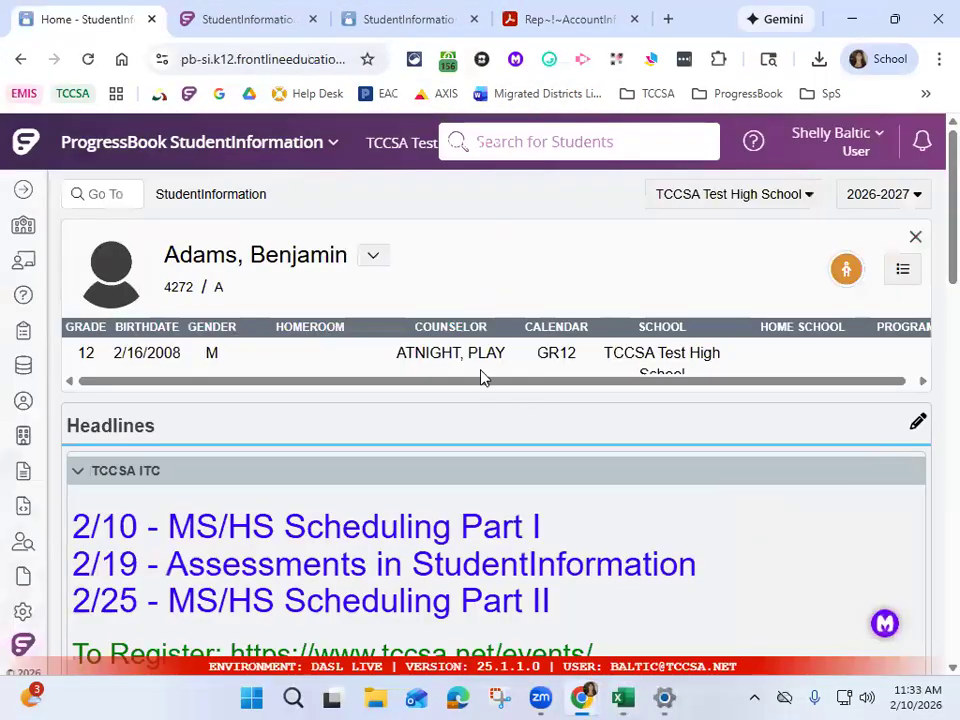
Open the student's scheduling Requests page and check for existing course requests
{"action": "left_click", "coordinate": [26, 192]}
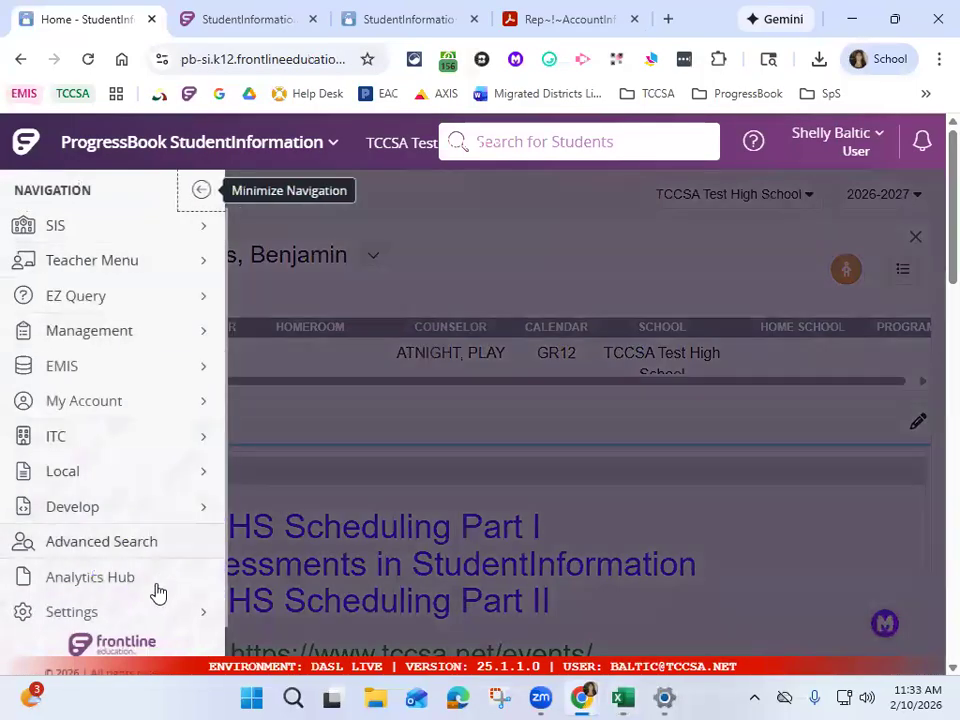
{"action": "left_click", "coordinate": [154, 229]}
{"action": "left_click", "coordinate": [343, 465]}
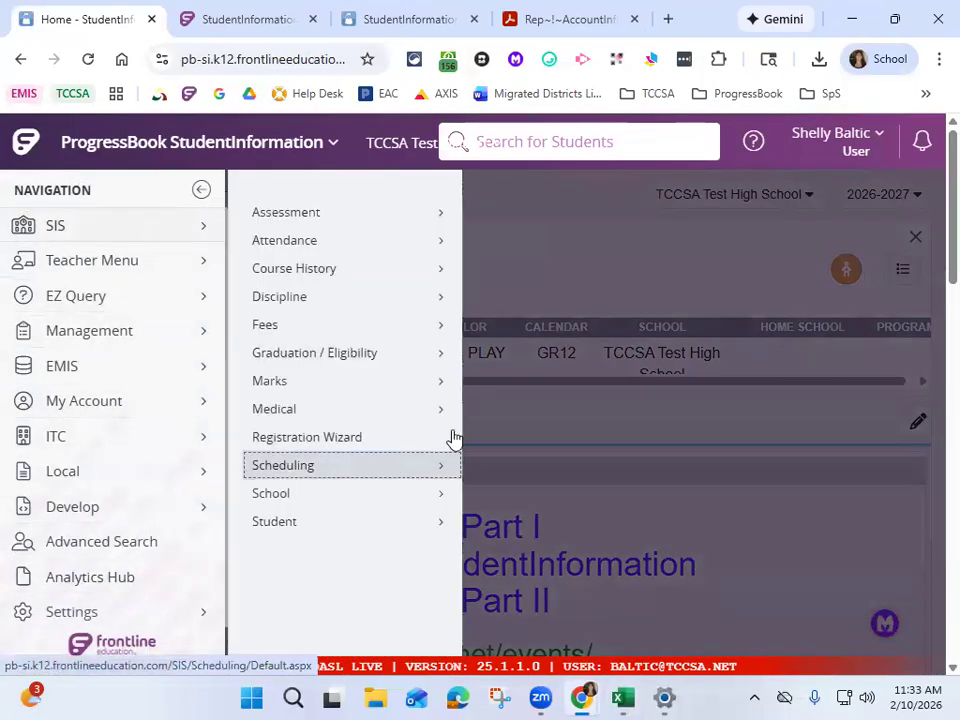
{"action": "left_click", "coordinate": [536, 328]}
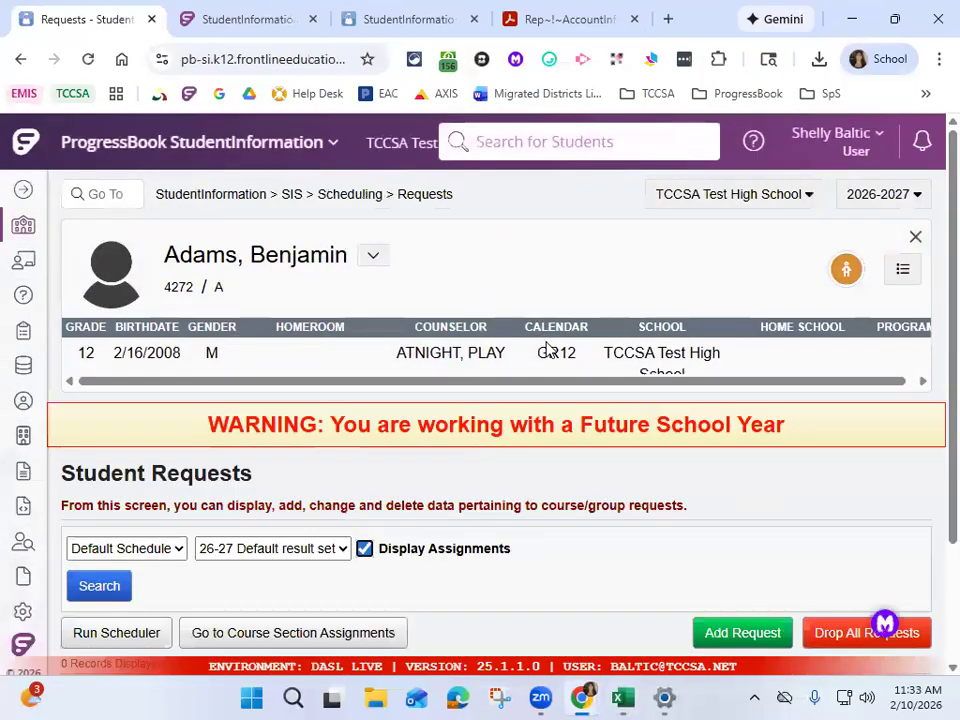
{"action": "scroll", "coordinate": [640, 453], "scroll_direction": "down", "scroll_amount": 3}
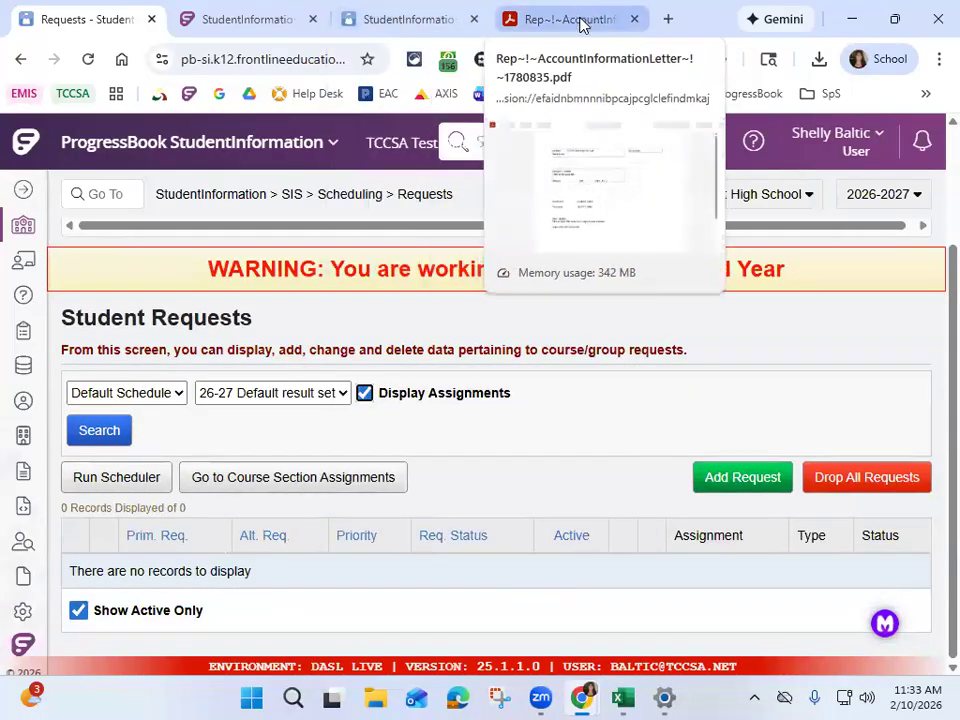
Copy the student's username from the letter PDF into the login form at si-public.tccsa.net
{"action": "left_click", "coordinate": [579, 21]}
{"action": "scroll", "coordinate": [516, 391], "scroll_direction": "down", "scroll_amount": 5}
{"action": "scroll", "coordinate": [386, 350], "scroll_direction": "up", "scroll_amount": 4}
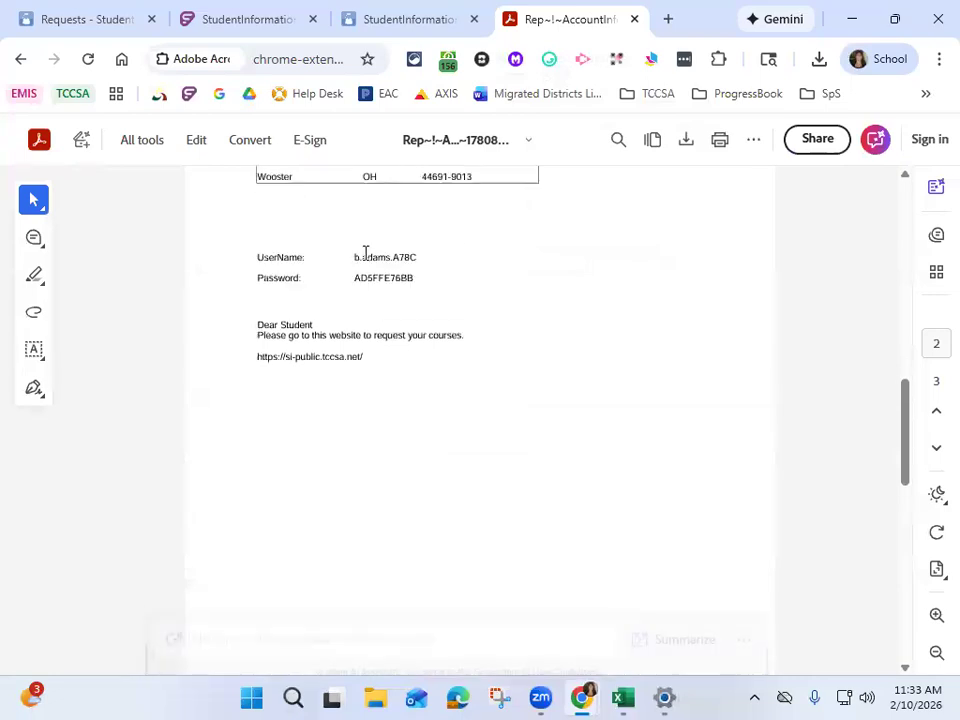
{"action": "double_click", "coordinate": [401, 258]}
{"action": "key", "text": "ctrl+c"}
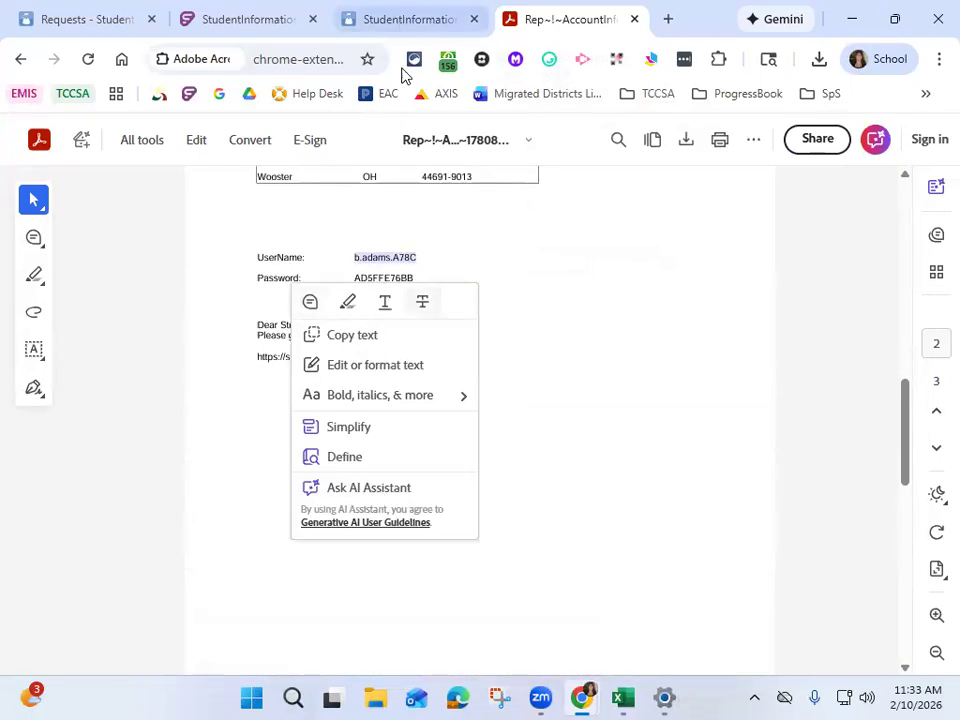
{"action": "left_click", "coordinate": [408, 19]}
{"action": "left_click", "coordinate": [424, 328]}
{"action": "key", "text": "ctrl+v"}
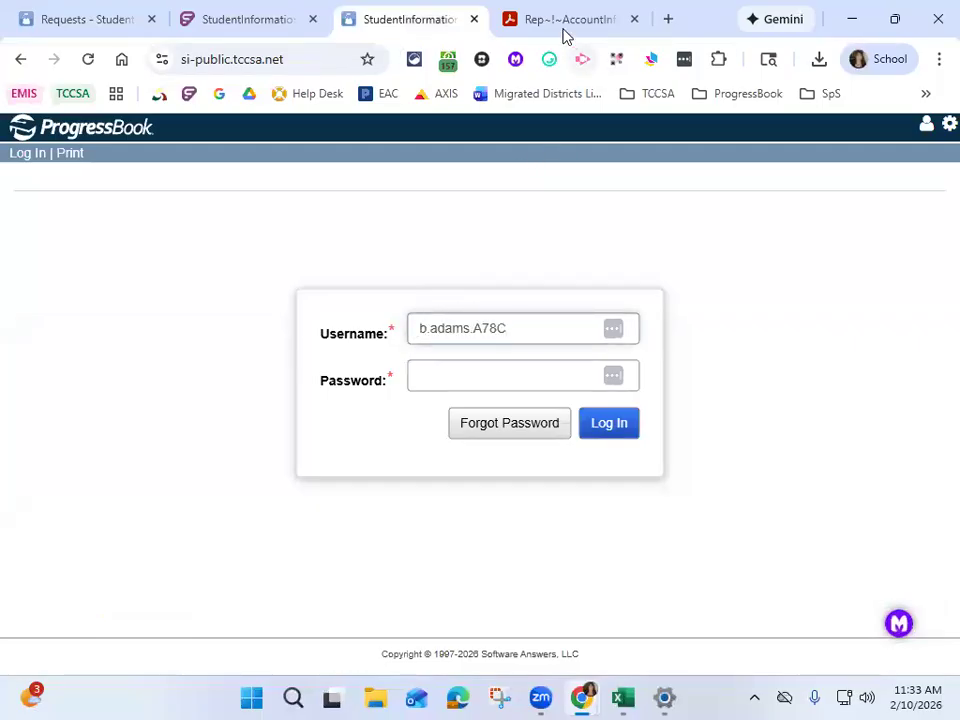
Copy the account password from the letter into the Password field and log in as the student
{"action": "left_click", "coordinate": [565, 28]}
{"action": "left_click", "coordinate": [358, 277]}
{"action": "double_click", "coordinate": [360, 277]}
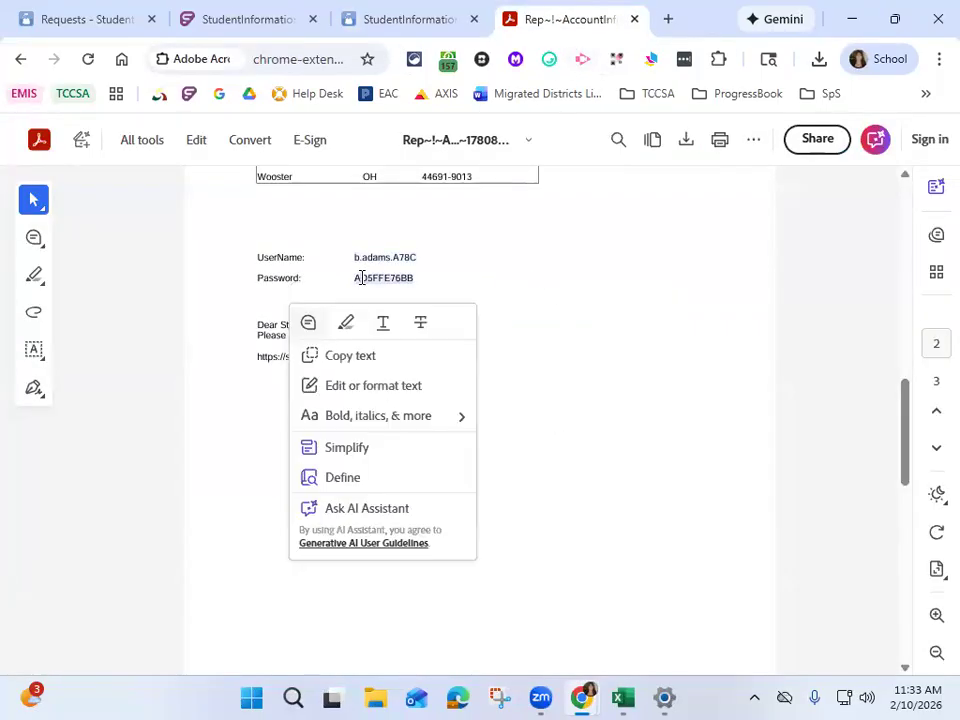
{"action": "left_click", "coordinate": [407, 28]}
{"action": "left_click", "coordinate": [445, 372]}
{"action": "key", "text": "ctrl+v"}
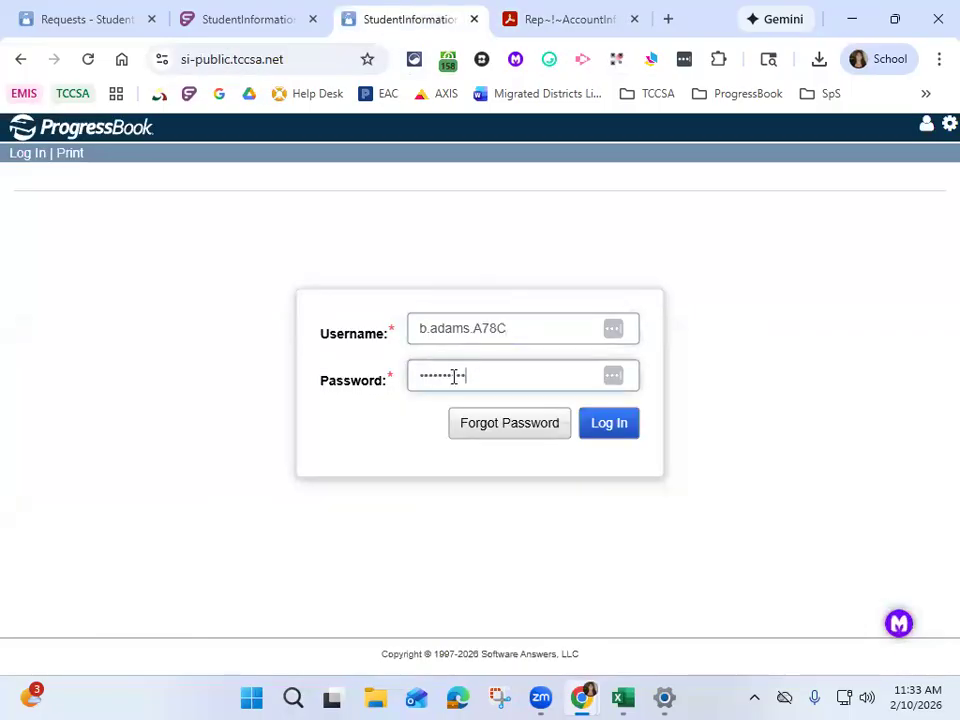
{"action": "left_click", "coordinate": [621, 425]}
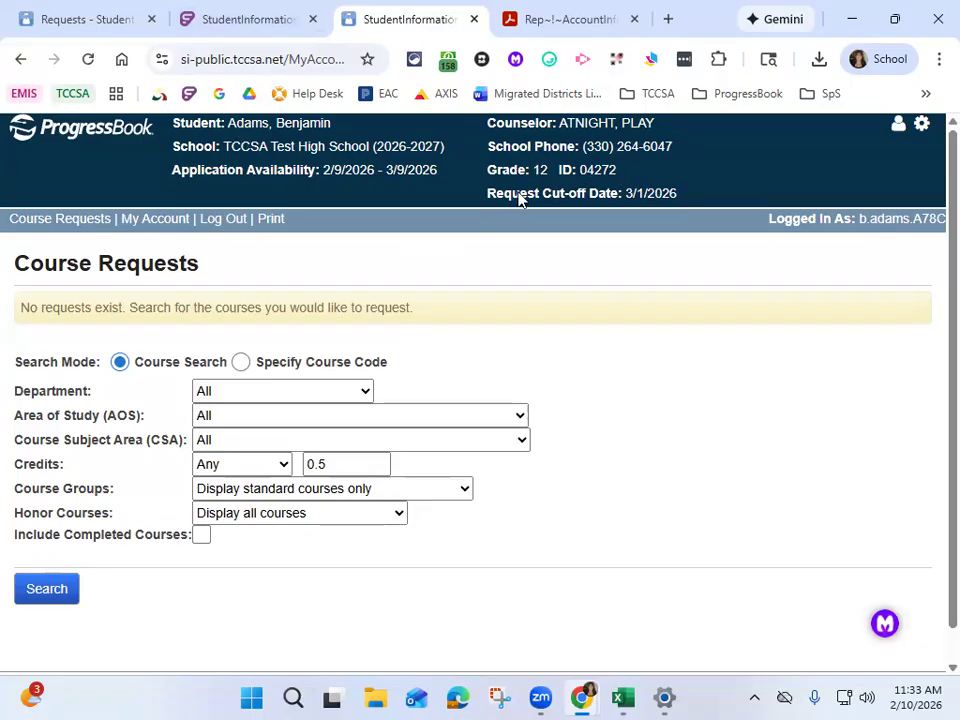
Review the request cut-off date and the course search options on the student's Course Requests page
{"action": "left_click_drag", "start_coordinate": [505, 193], "coordinate": [681, 206]}
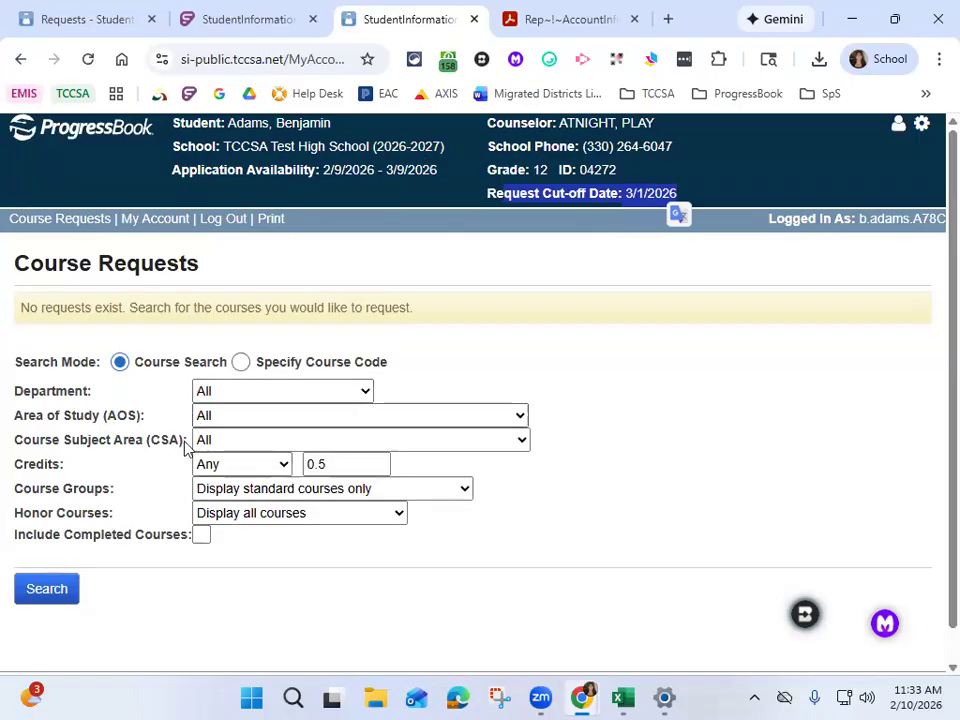
{"action": "scroll", "coordinate": [251, 424], "scroll_direction": "down", "scroll_amount": 1}
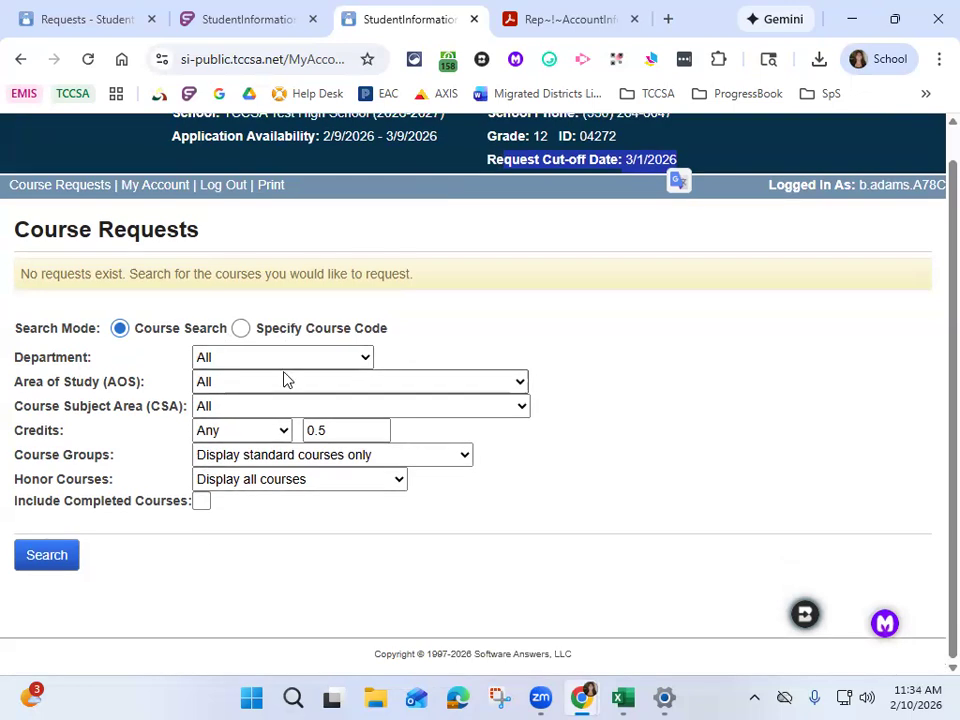
Search for all standard courses with the default filters and look through the list of courses the student can request
{"action": "left_click", "coordinate": [47, 563]}
{"action": "scroll", "coordinate": [160, 575], "scroll_direction": "down", "scroll_amount": 4}
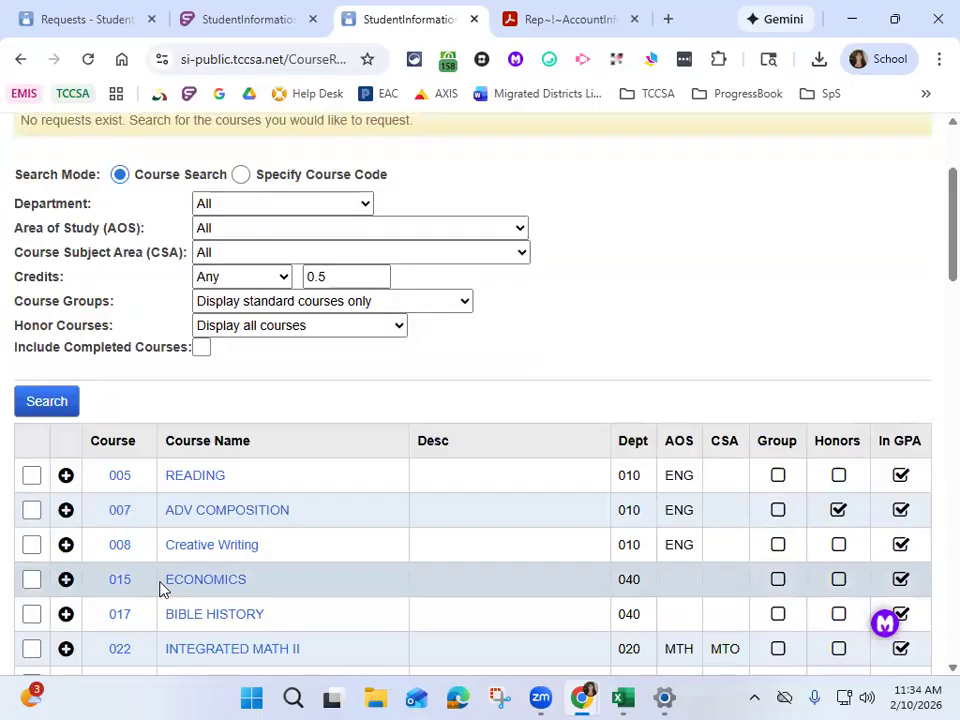
{"action": "scroll", "coordinate": [253, 521], "scroll_direction": "up", "scroll_amount": 4}
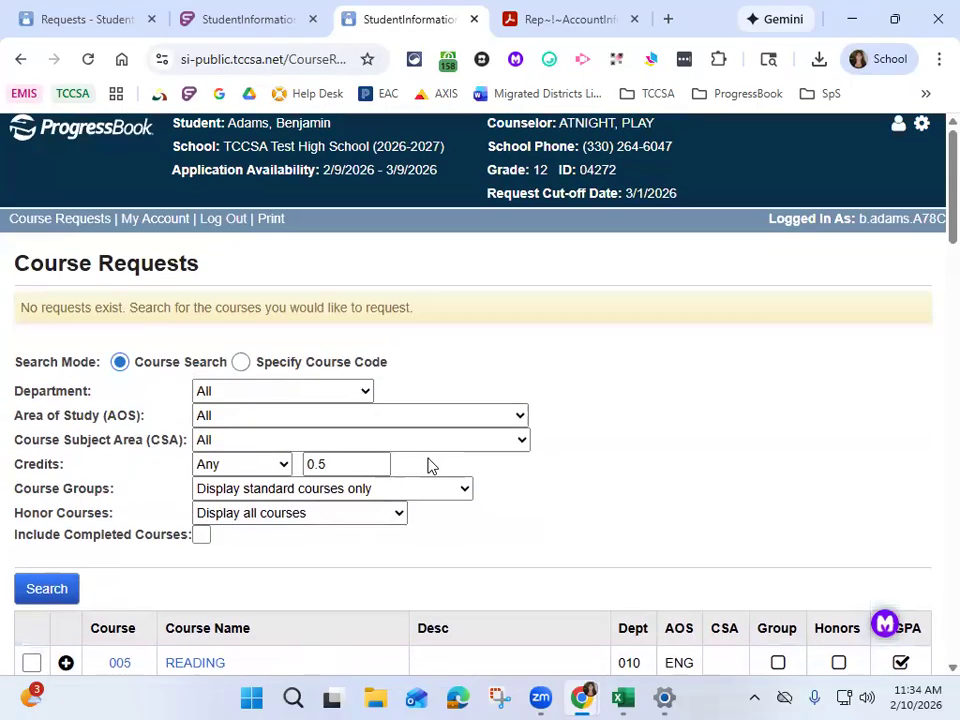
{"action": "scroll", "coordinate": [561, 187], "scroll_direction": "down", "scroll_amount": 4}
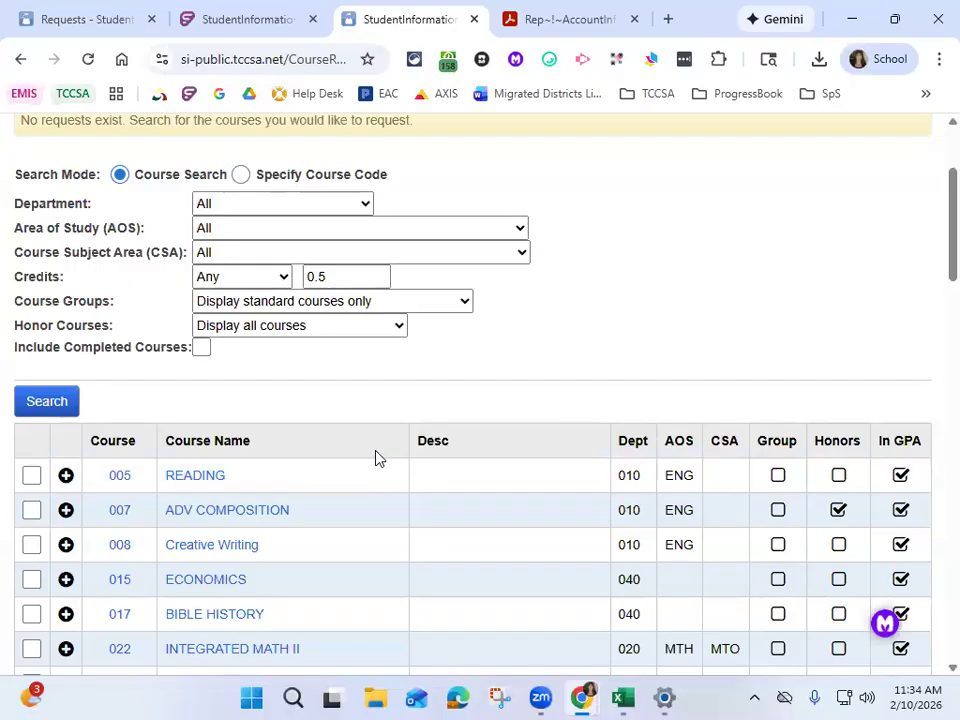
{"action": "scroll", "coordinate": [368, 473], "scroll_direction": "down", "scroll_amount": 1}
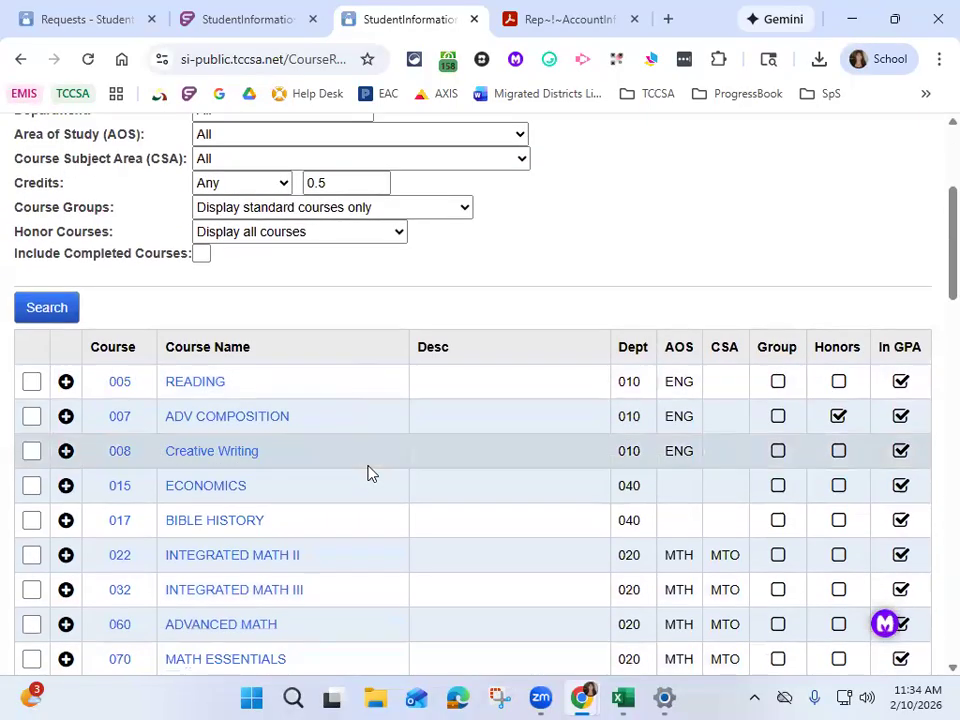
{"action": "scroll", "coordinate": [368, 473], "scroll_direction": "down", "scroll_amount": 1}
{"action": "scroll", "coordinate": [368, 473], "scroll_direction": "down", "scroll_amount": 6}
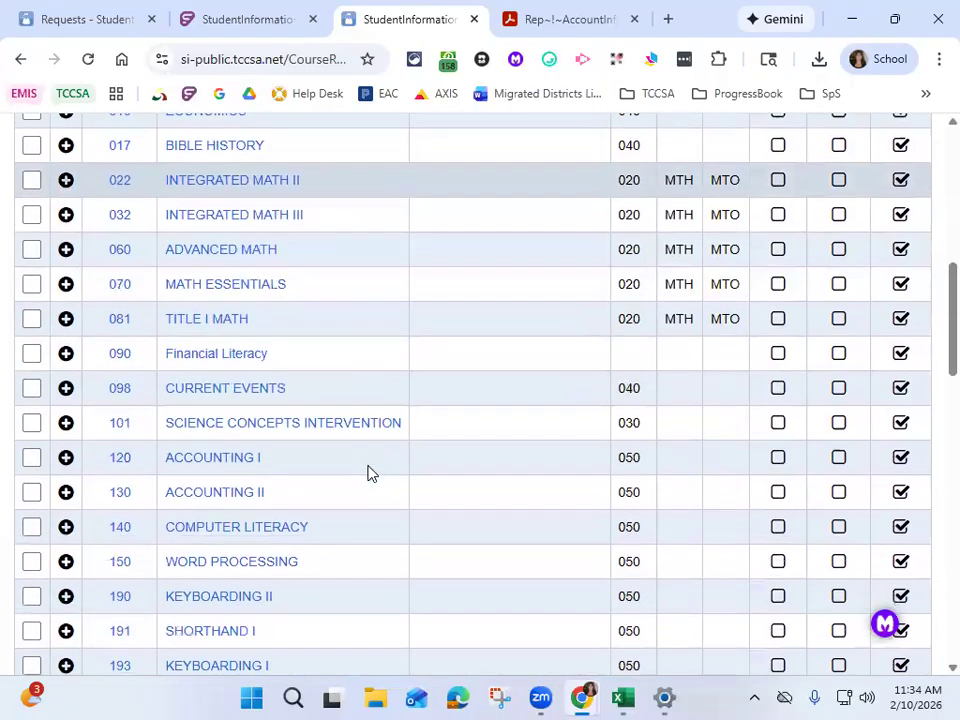
{"action": "scroll", "coordinate": [370, 468], "scroll_direction": "down", "scroll_amount": 4}
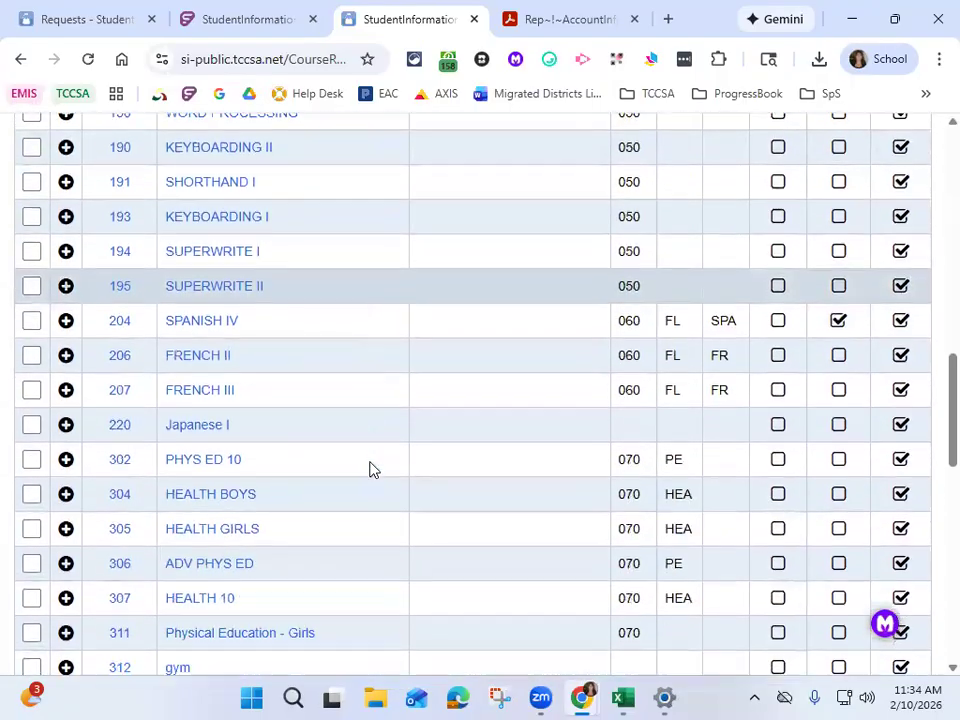
{"action": "scroll", "coordinate": [370, 468], "scroll_direction": "down", "scroll_amount": 7}
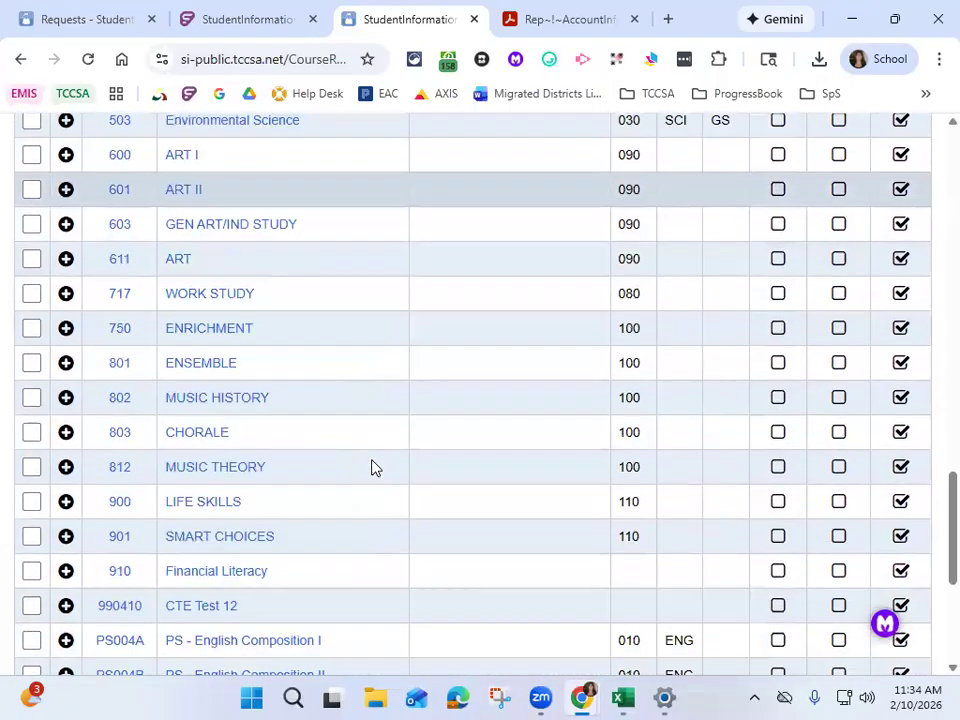
{"action": "scroll", "coordinate": [372, 465], "scroll_direction": "down", "scroll_amount": 2}
{"action": "scroll", "coordinate": [375, 462], "scroll_direction": "up", "scroll_amount": 8}
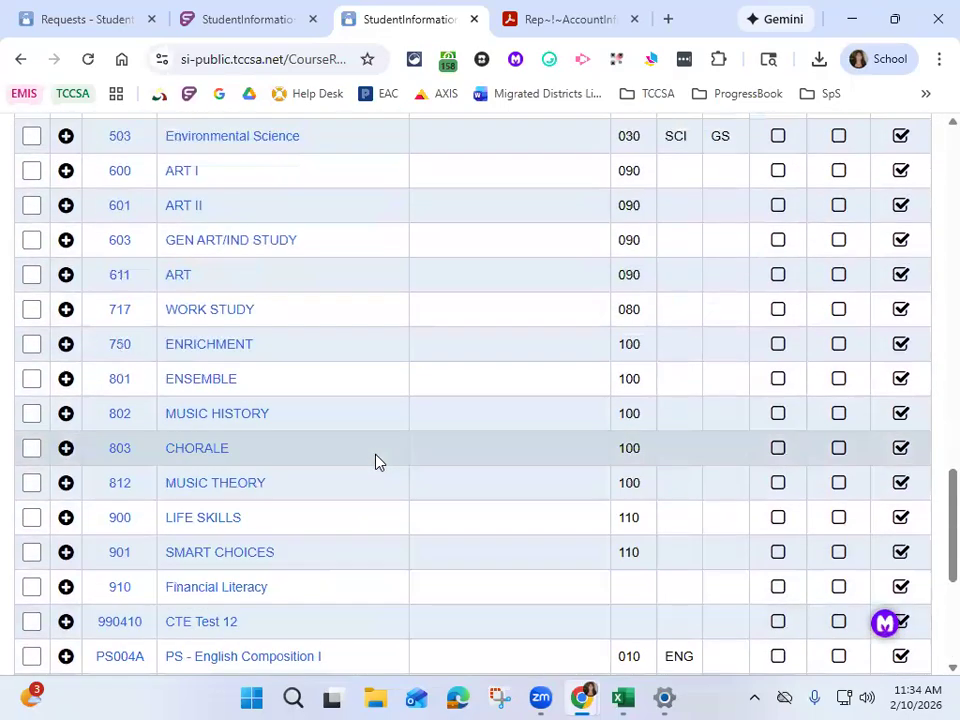
{"action": "scroll", "coordinate": [378, 460], "scroll_direction": "up", "scroll_amount": 5}
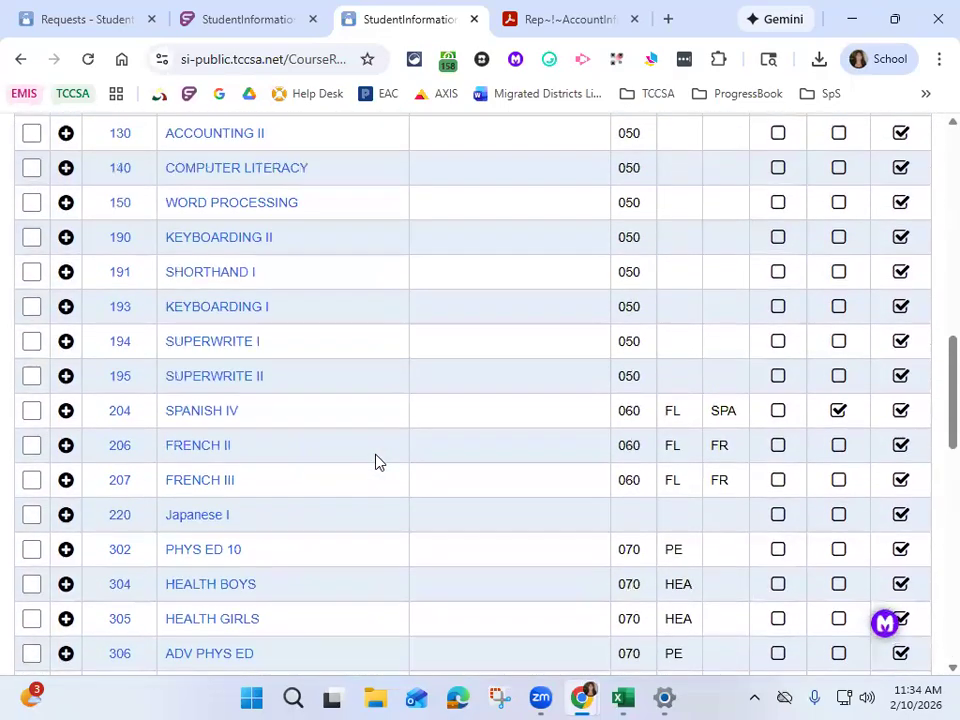
{"action": "scroll", "coordinate": [376, 457], "scroll_direction": "up", "scroll_amount": 9}
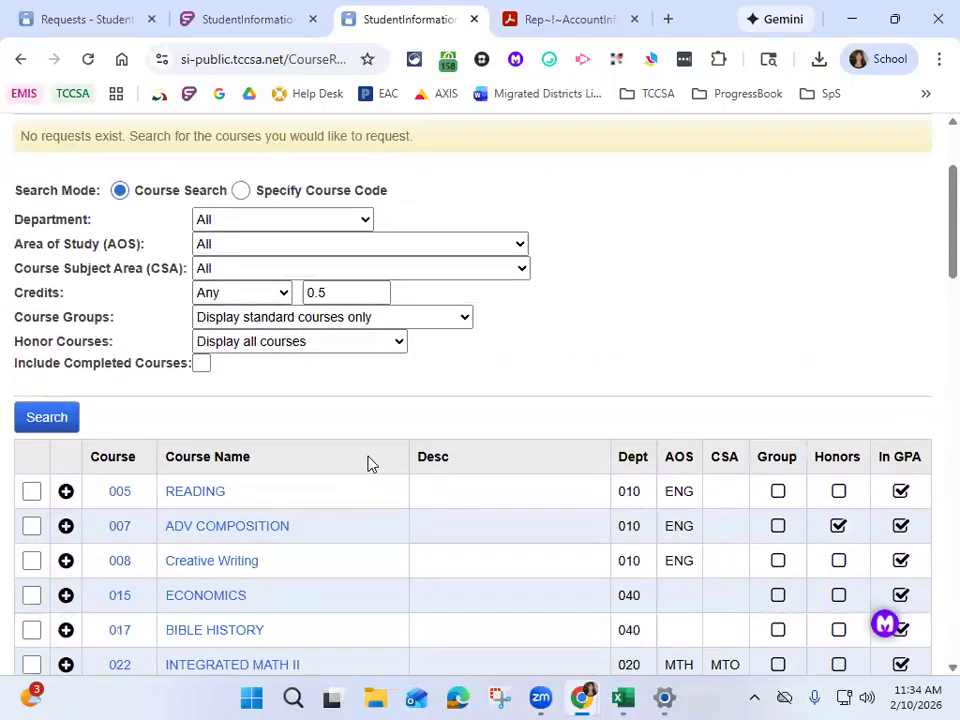
Request course 090 Financial Literacy on its own, and request 008 Creative Writing and 098 CURRENT EVENTS together as selected courses
{"action": "scroll", "coordinate": [353, 472], "scroll_direction": "down", "scroll_amount": 3}
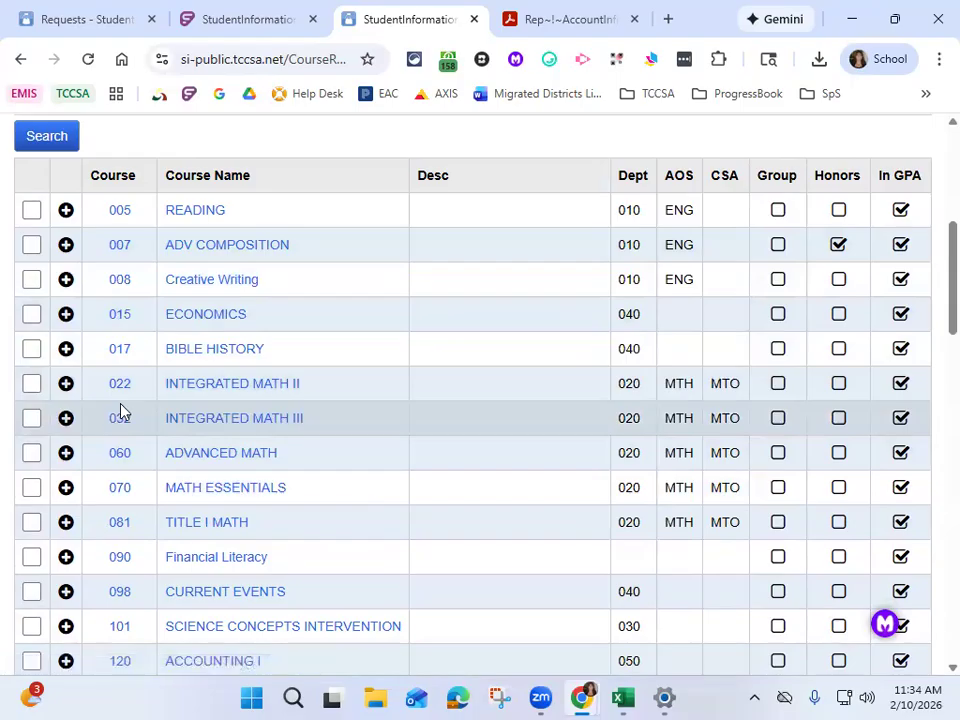
{"action": "left_click", "coordinate": [66, 560]}
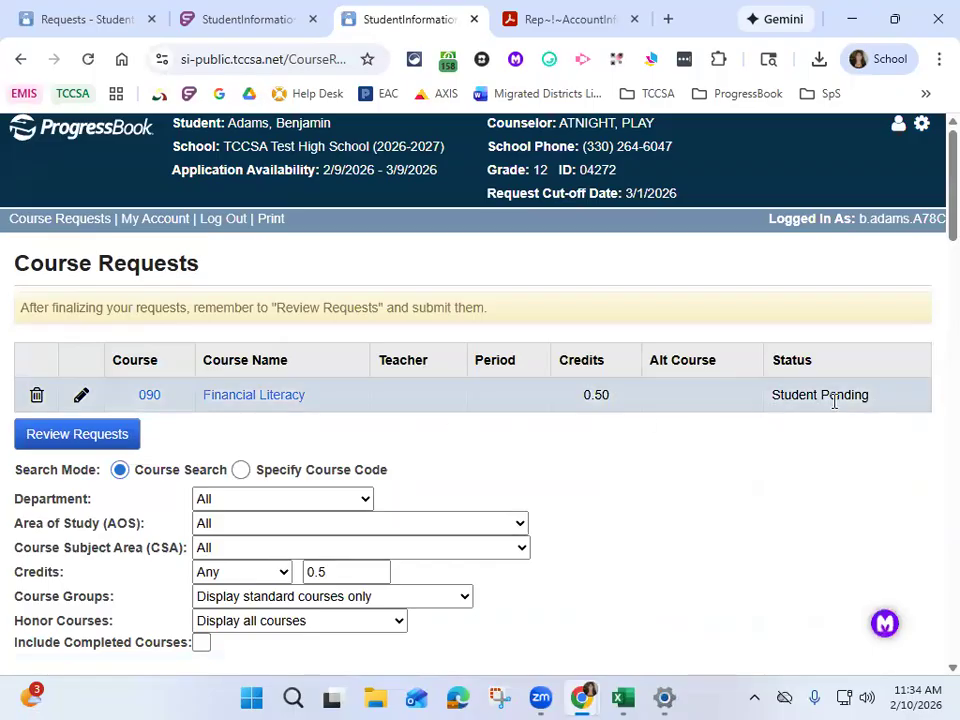
{"action": "scroll", "coordinate": [343, 504], "scroll_direction": "down", "scroll_amount": 10}
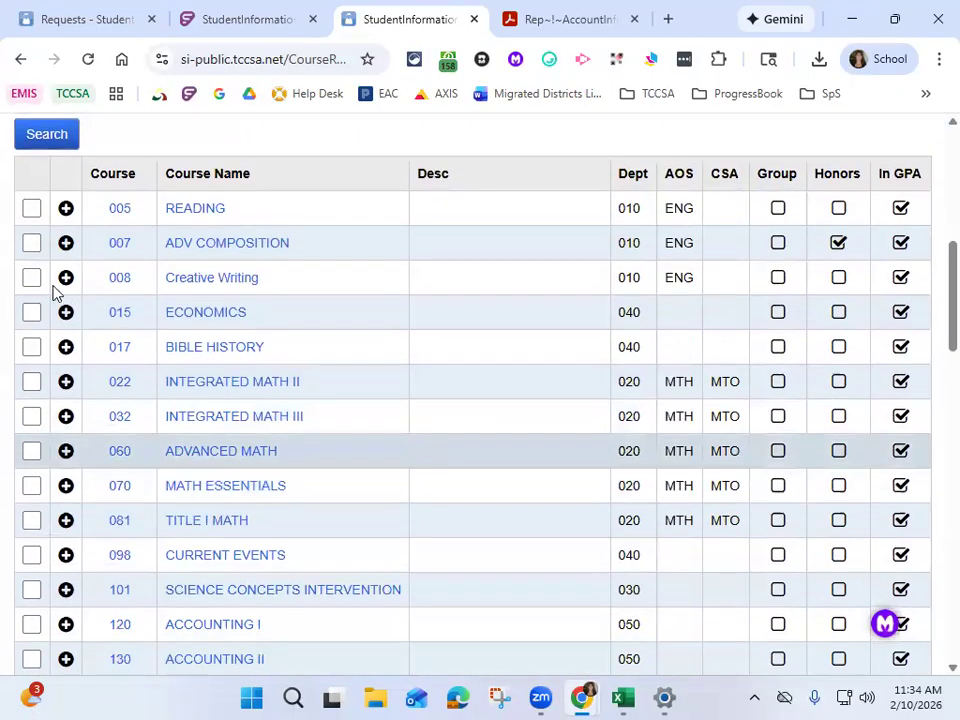
{"action": "left_click", "coordinate": [33, 278]}
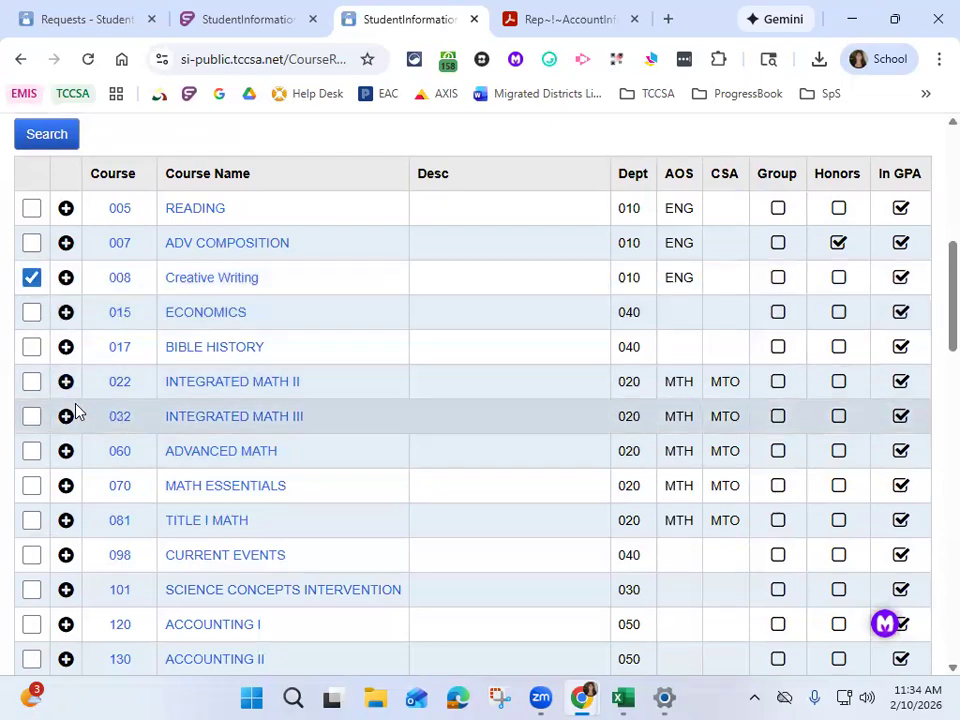
{"action": "scroll", "coordinate": [70, 400], "scroll_direction": "down", "scroll_amount": 2}
{"action": "left_click", "coordinate": [32, 369]}
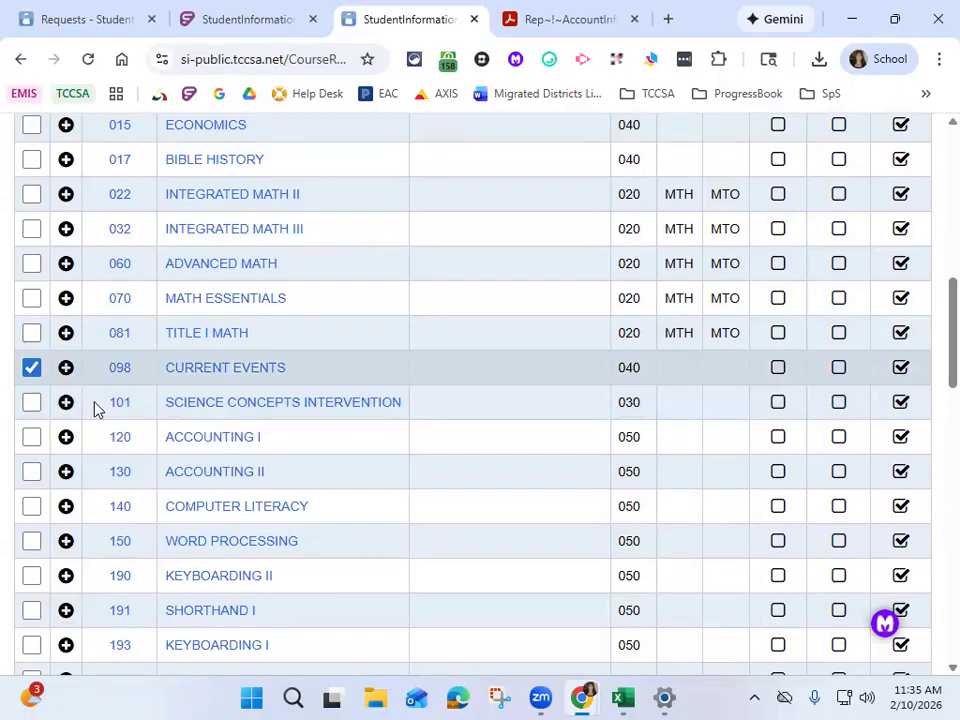
{"action": "scroll", "coordinate": [100, 404], "scroll_direction": "up", "scroll_amount": 6}
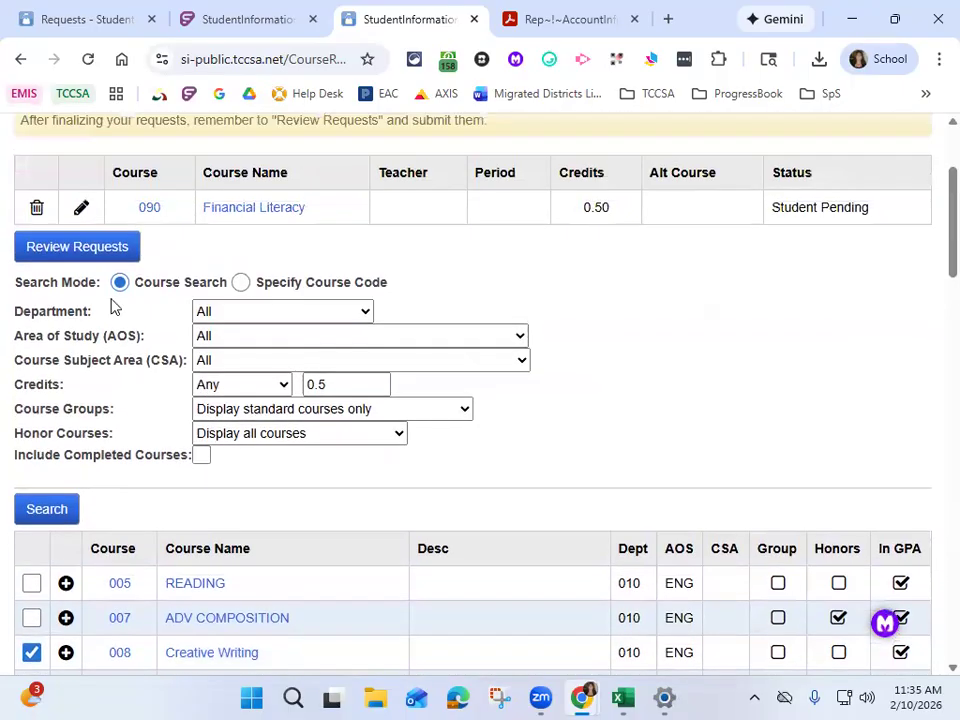
{"action": "scroll", "coordinate": [148, 450], "scroll_direction": "down", "scroll_amount": 20}
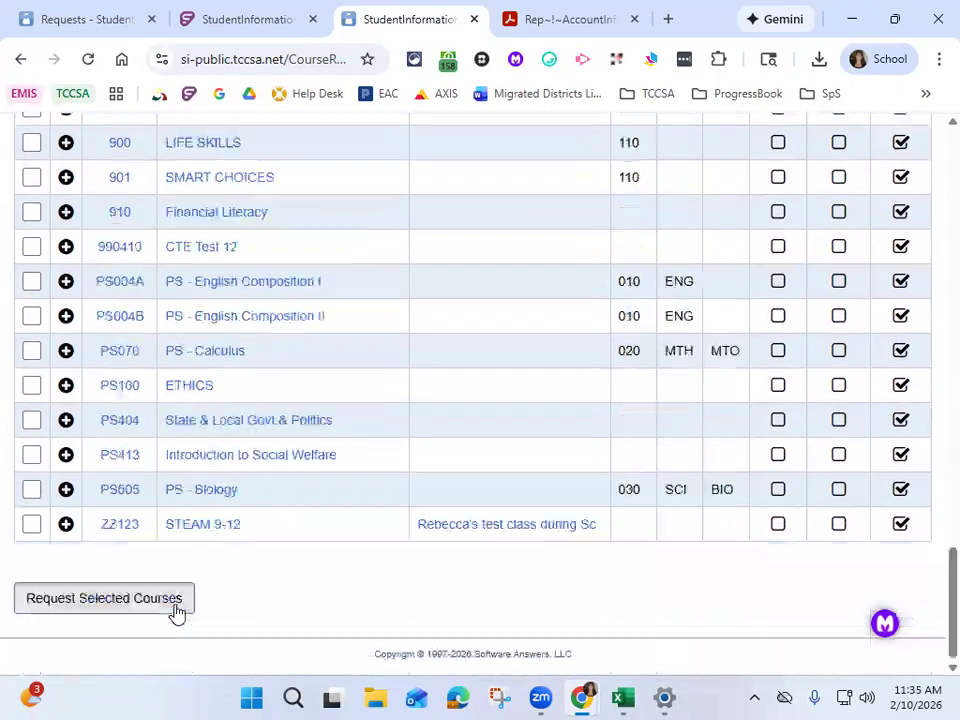
{"action": "left_click", "coordinate": [152, 613]}
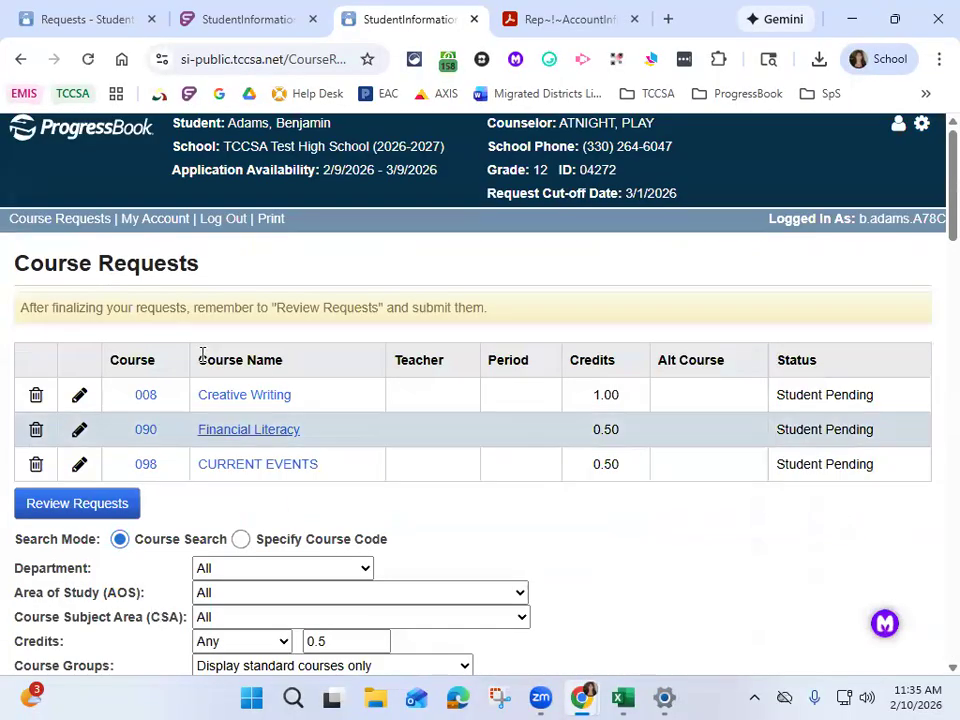
Open the request review, check the required range of total credits, and return to the Course Requests page
{"action": "left_click", "coordinate": [62, 513]}
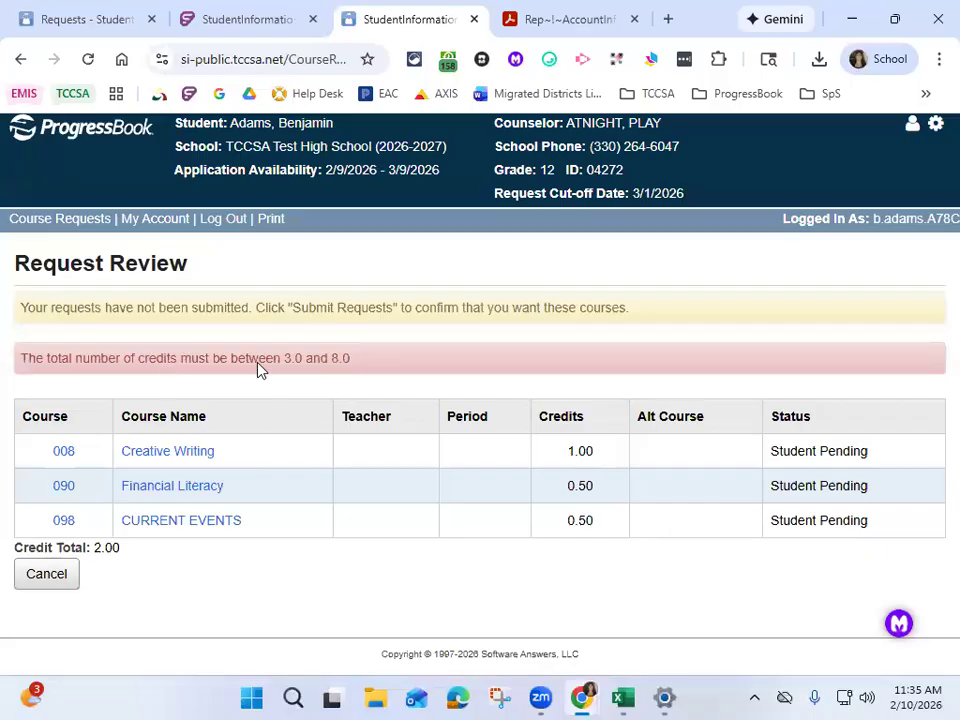
{"action": "left_click_drag", "start_coordinate": [285, 362], "coordinate": [359, 381]}
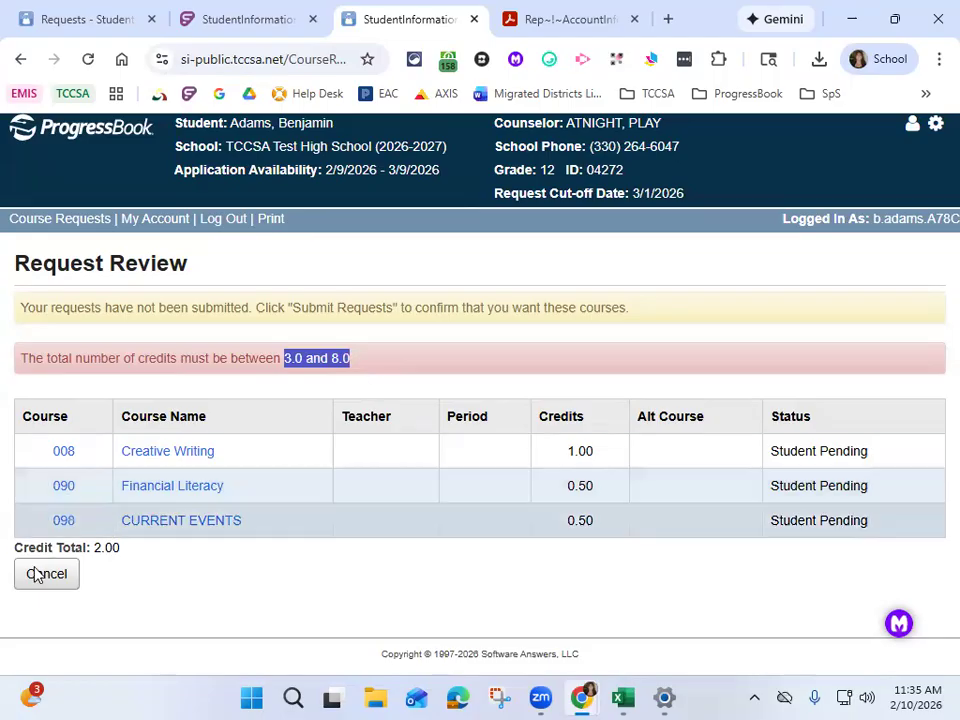
{"action": "left_click", "coordinate": [214, 562]}
{"action": "left_click", "coordinate": [47, 574]}
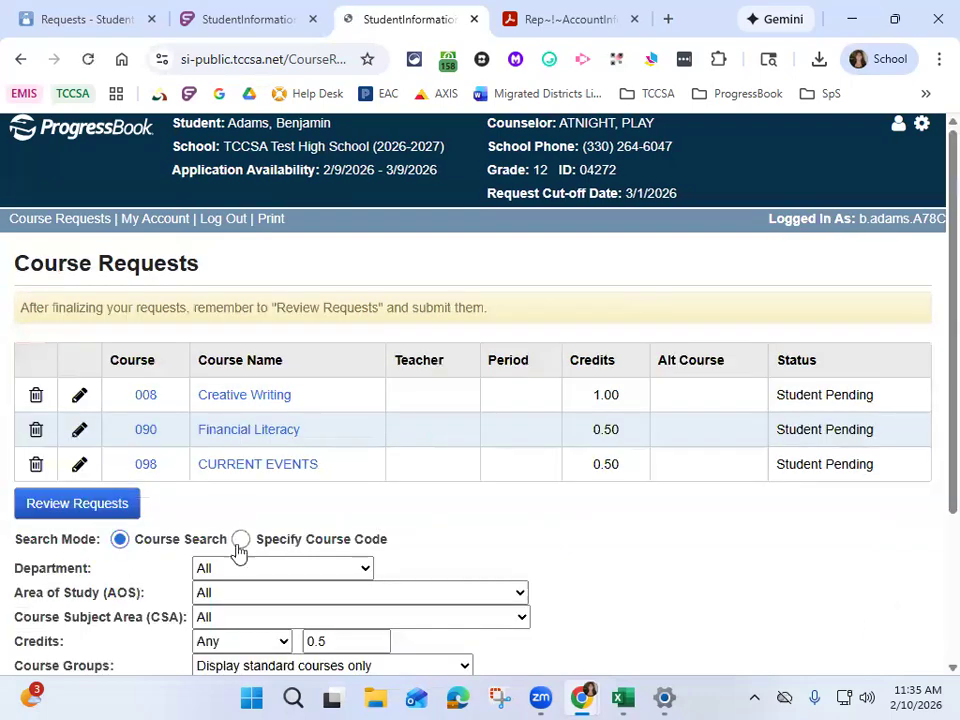
Add 600 ART I and 601 ART II to the student's requests from the course search and open the request review
{"action": "scroll", "coordinate": [246, 529], "scroll_direction": "down", "scroll_amount": 3}
{"action": "left_click", "coordinate": [66, 556]}
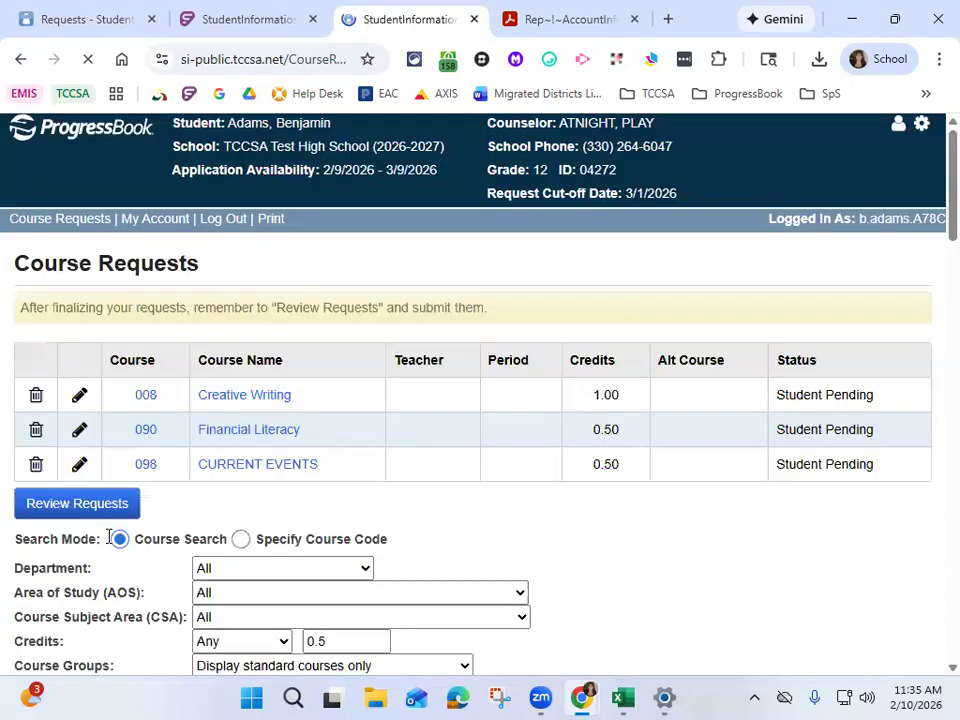
{"action": "scroll", "coordinate": [283, 388], "scroll_direction": "down", "scroll_amount": 1}
{"action": "scroll", "coordinate": [280, 388], "scroll_direction": "down", "scroll_amount": 5}
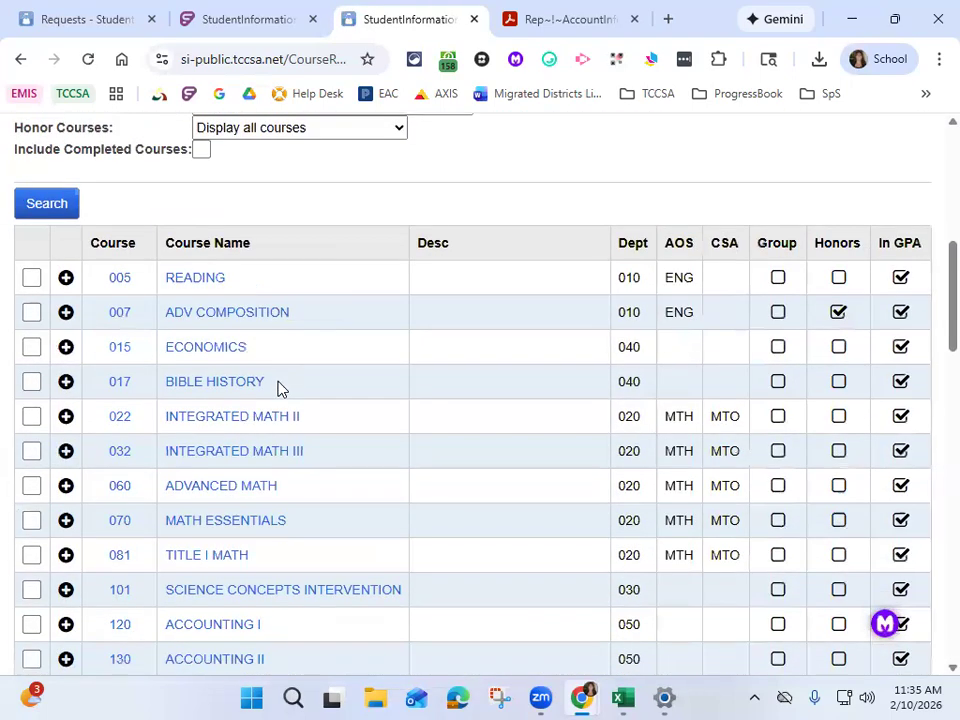
{"action": "scroll", "coordinate": [277, 389], "scroll_direction": "down", "scroll_amount": 1}
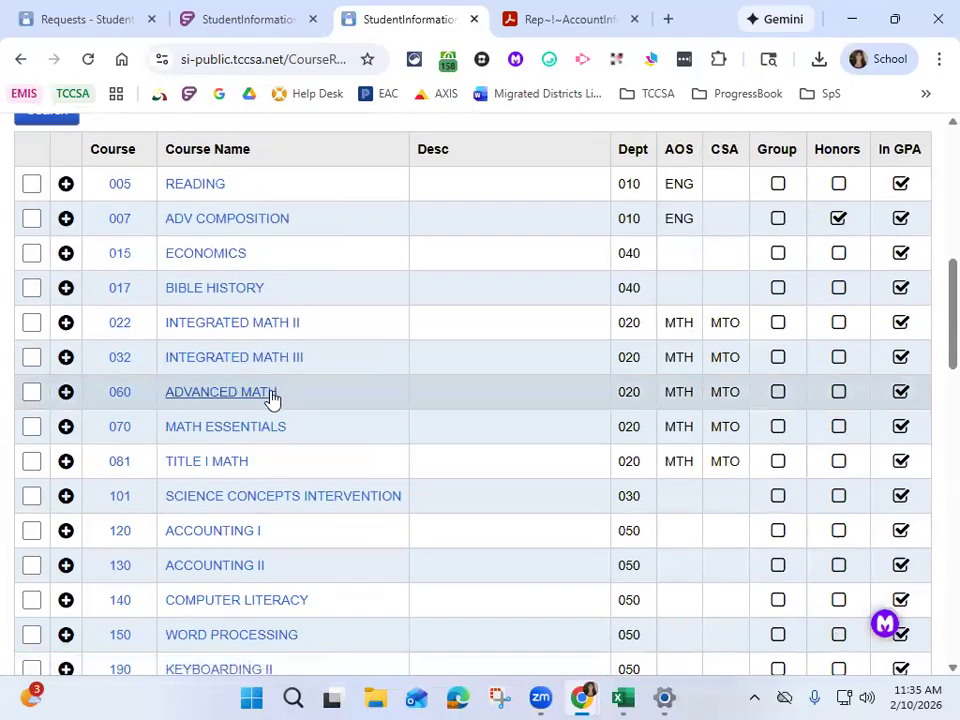
{"action": "scroll", "coordinate": [272, 398], "scroll_direction": "down", "scroll_amount": 2}
{"action": "scroll", "coordinate": [270, 398], "scroll_direction": "down", "scroll_amount": 4}
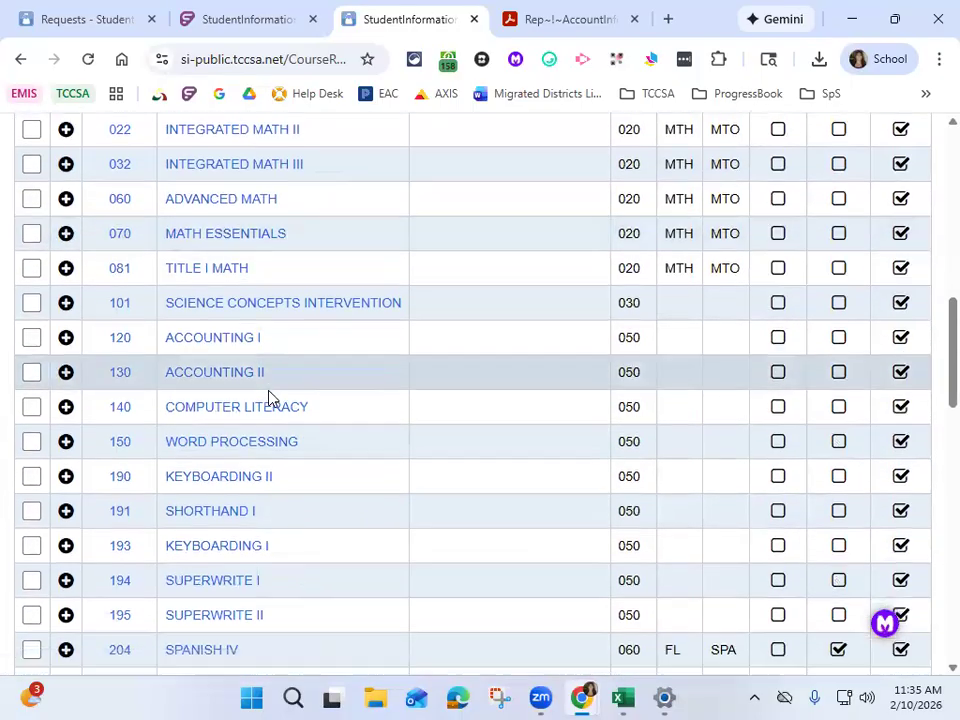
{"action": "scroll", "coordinate": [268, 400], "scroll_direction": "down", "scroll_amount": 1}
{"action": "scroll", "coordinate": [326, 407], "scroll_direction": "down", "scroll_amount": 3}
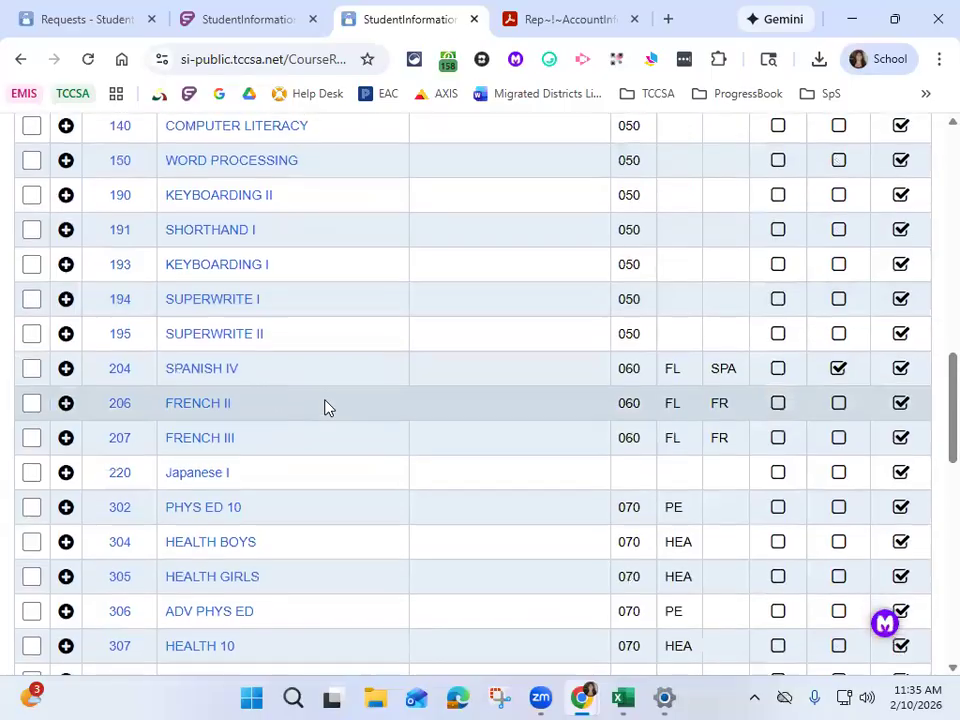
{"action": "scroll", "coordinate": [317, 408], "scroll_direction": "down", "scroll_amount": 6}
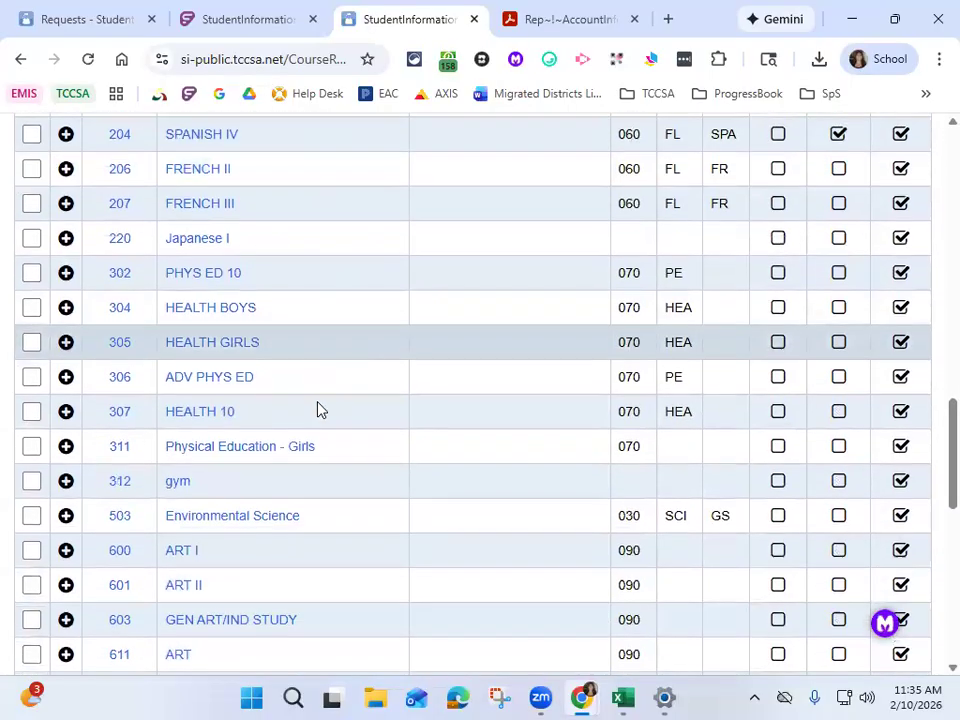
{"action": "scroll", "coordinate": [317, 408], "scroll_direction": "down", "scroll_amount": 2}
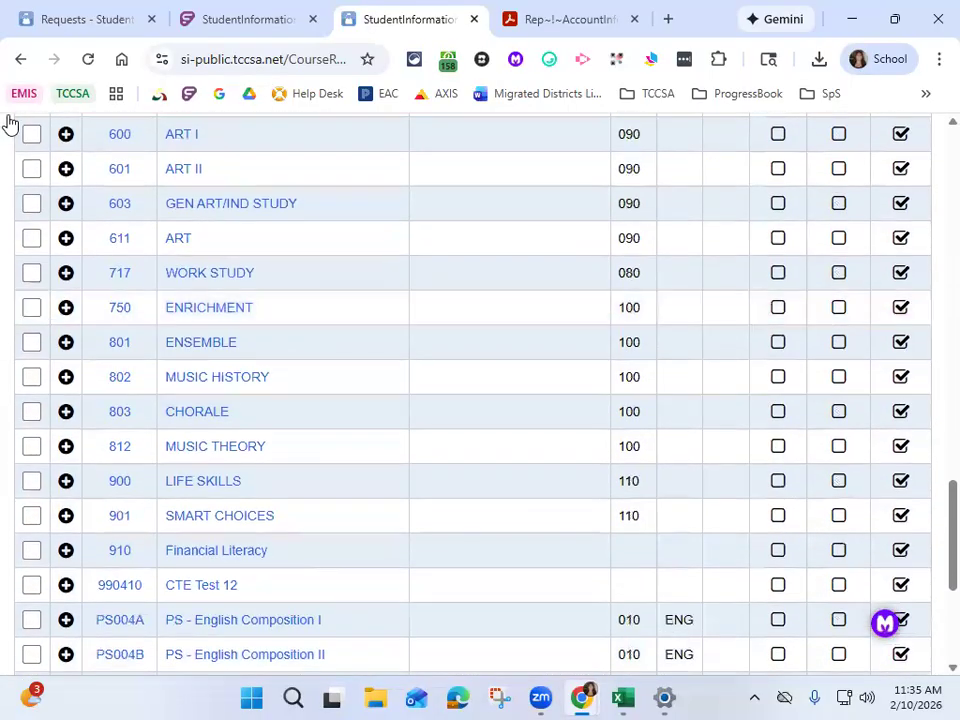
{"action": "left_click", "coordinate": [31, 134]}
{"action": "left_click", "coordinate": [32, 168]}
{"action": "scroll", "coordinate": [279, 221], "scroll_direction": "down", "scroll_amount": 6}
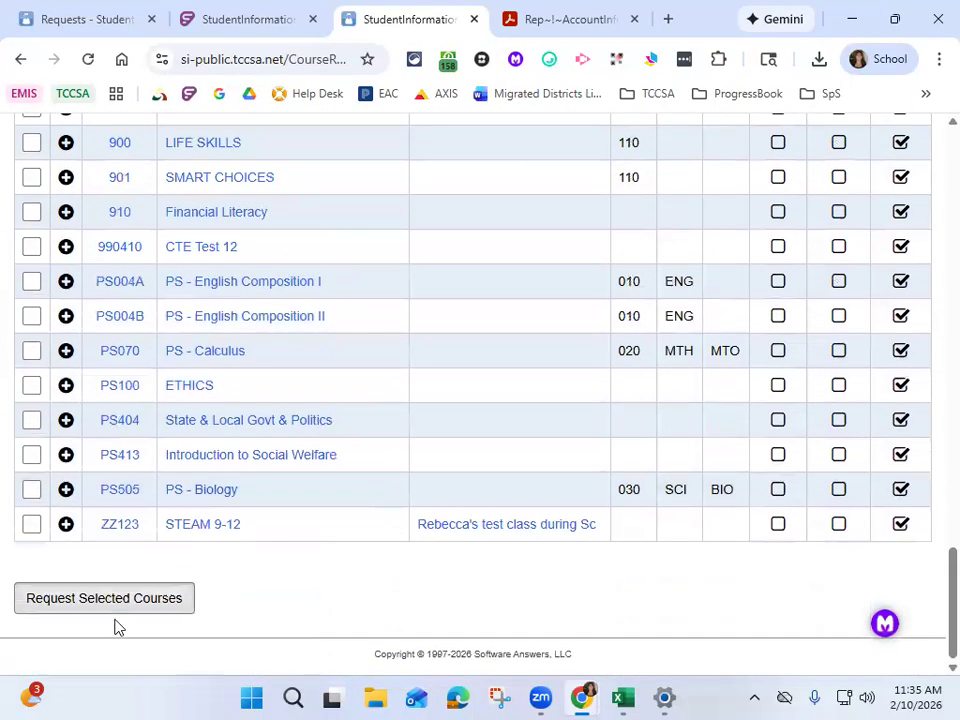
{"action": "left_click", "coordinate": [133, 604]}
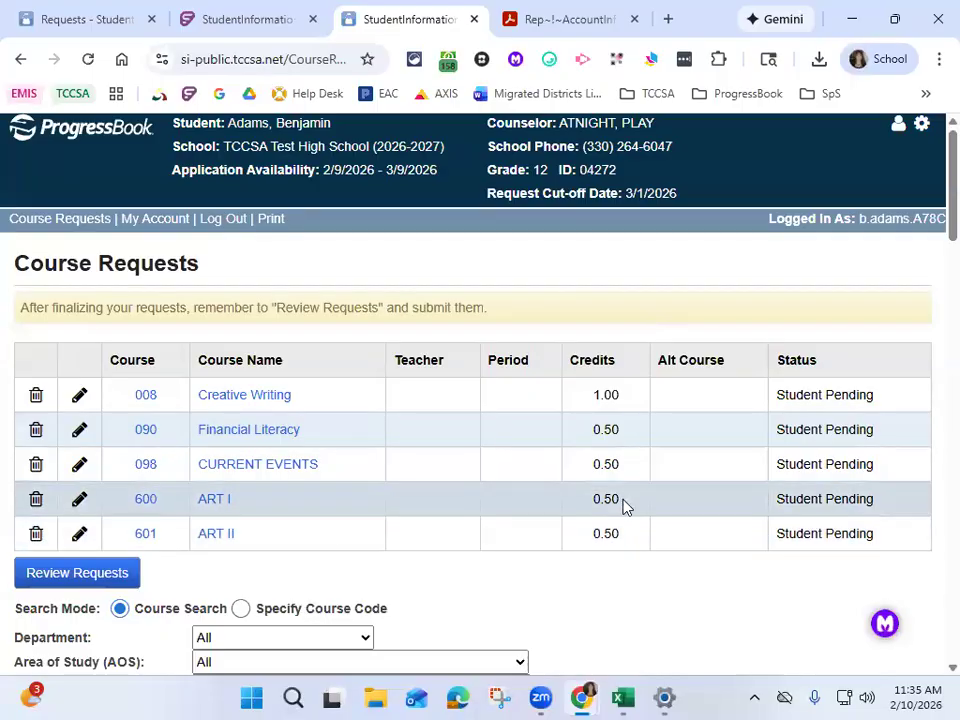
{"action": "left_click", "coordinate": [96, 575]}
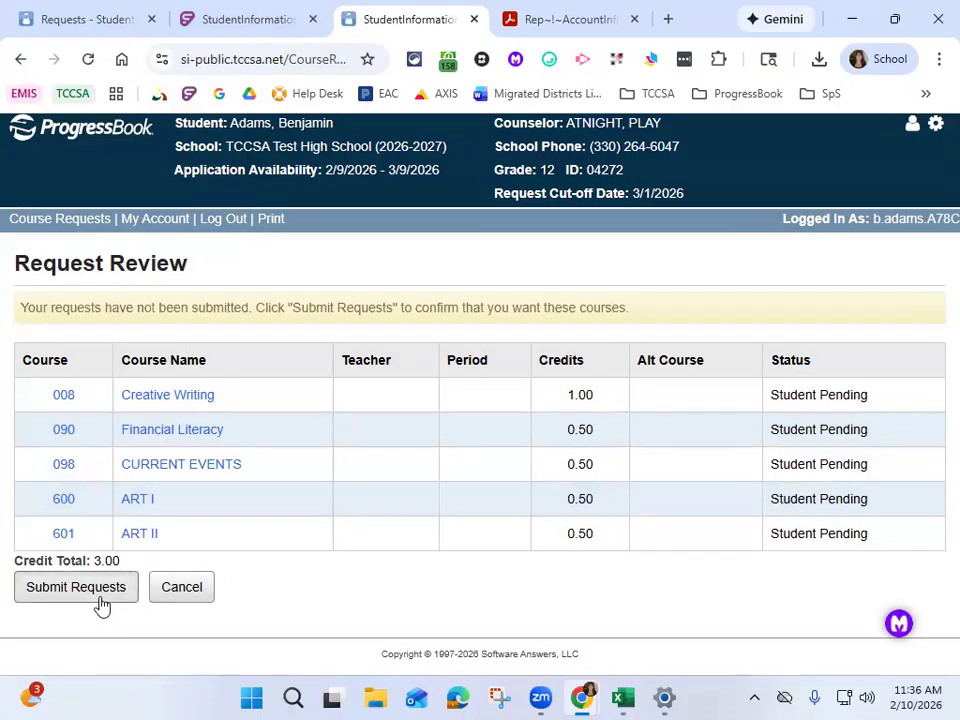
Switch to the student's Requests page in StudentInformation, refresh it, and check the status of the course requests
{"action": "left_click", "coordinate": [78, 22]}
{"action": "left_click", "coordinate": [89, 60]}
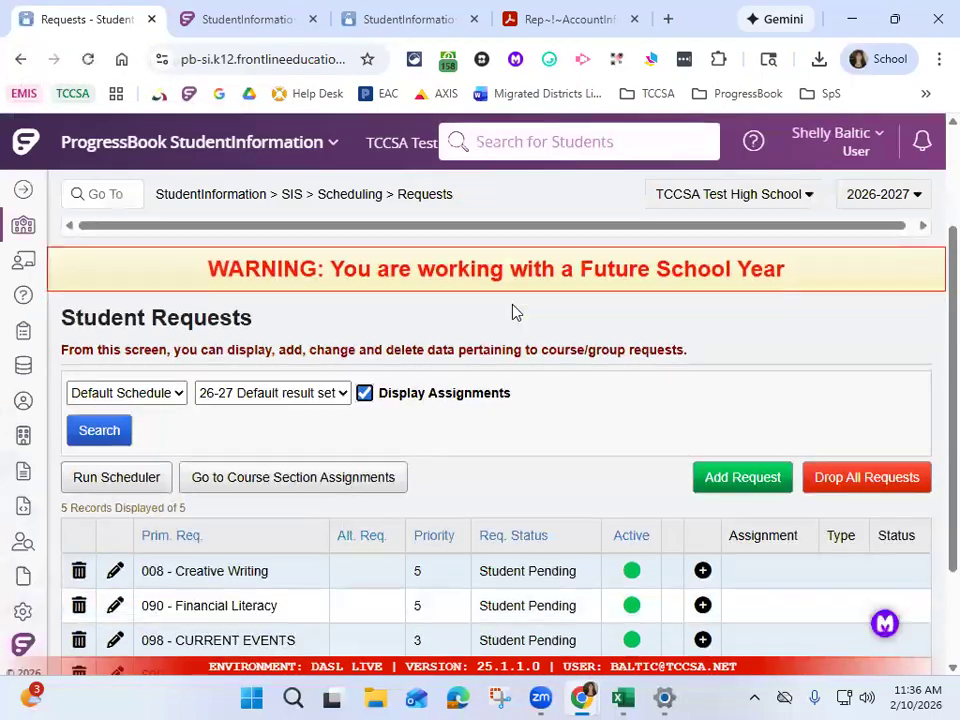
{"action": "scroll", "coordinate": [512, 313], "scroll_direction": "down", "scroll_amount": 3}
{"action": "left_click_drag", "start_coordinate": [478, 438], "coordinate": [577, 447]}
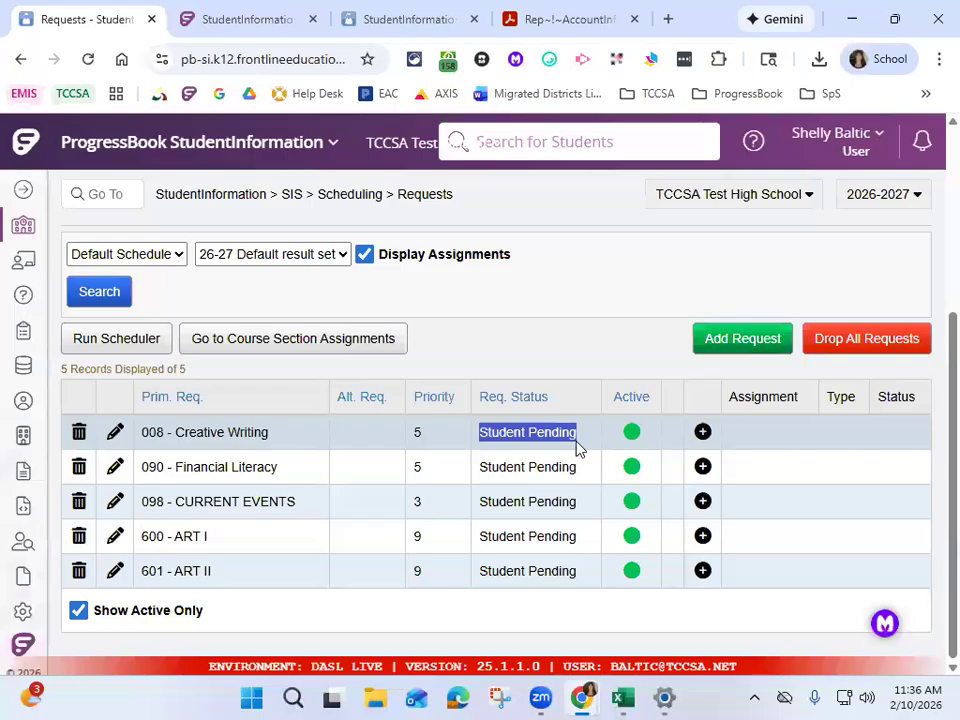
Open the 008 Creative Writing request for editing and examine its student request status flags
{"action": "left_click", "coordinate": [117, 437]}
{"action": "scroll", "coordinate": [381, 456], "scroll_direction": "down", "scroll_amount": 2}
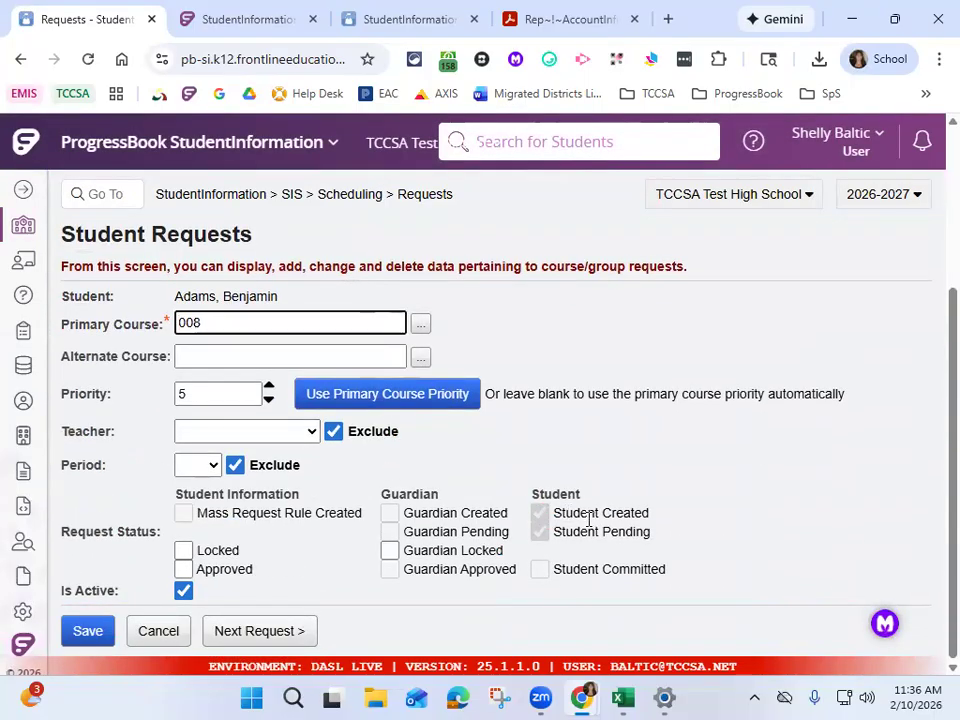
{"action": "left_click_drag", "start_coordinate": [604, 515], "coordinate": [647, 514]}
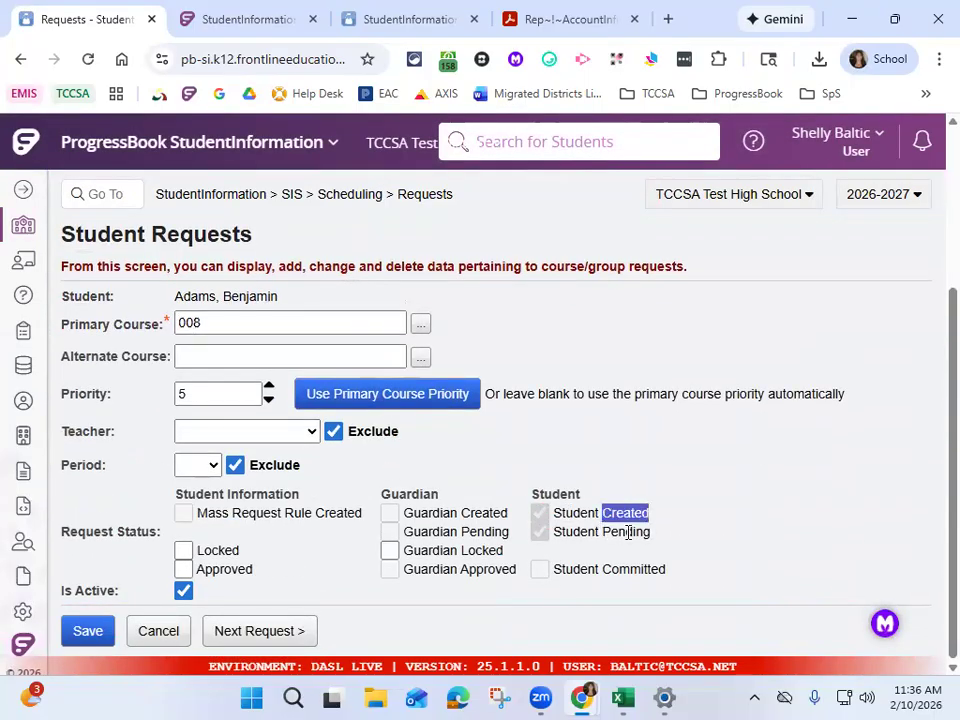
Check the Student Pending flag on the 008 request, and submit the reviewed requests on the student course request site
{"action": "double_click", "coordinate": [628, 532]}
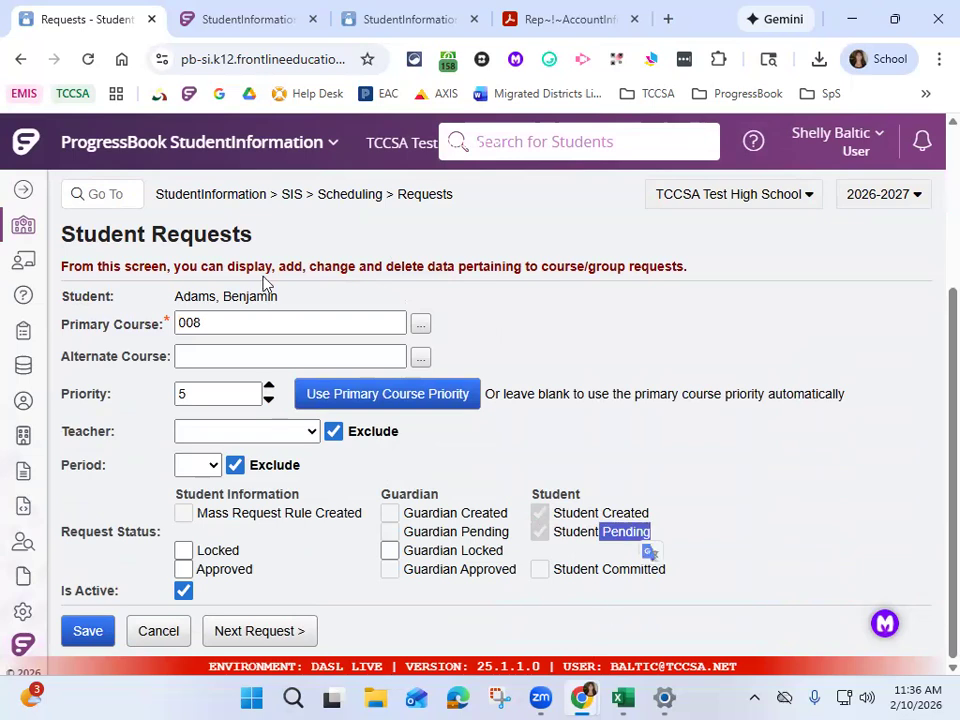
{"action": "left_click", "coordinate": [553, 20]}
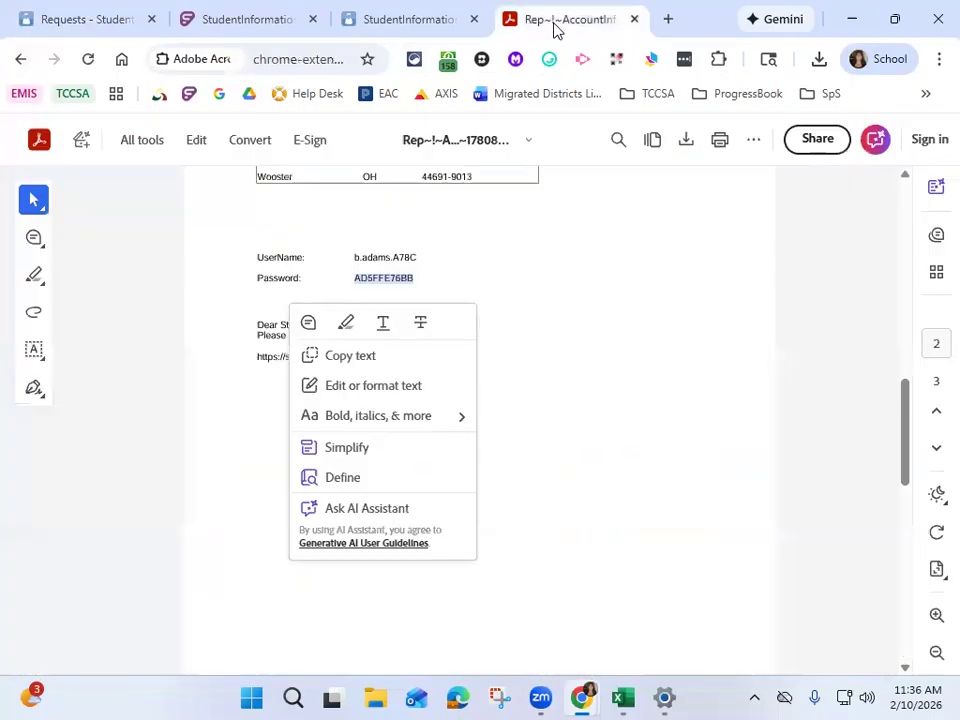
{"action": "left_click", "coordinate": [403, 20]}
{"action": "left_click", "coordinate": [103, 598]}
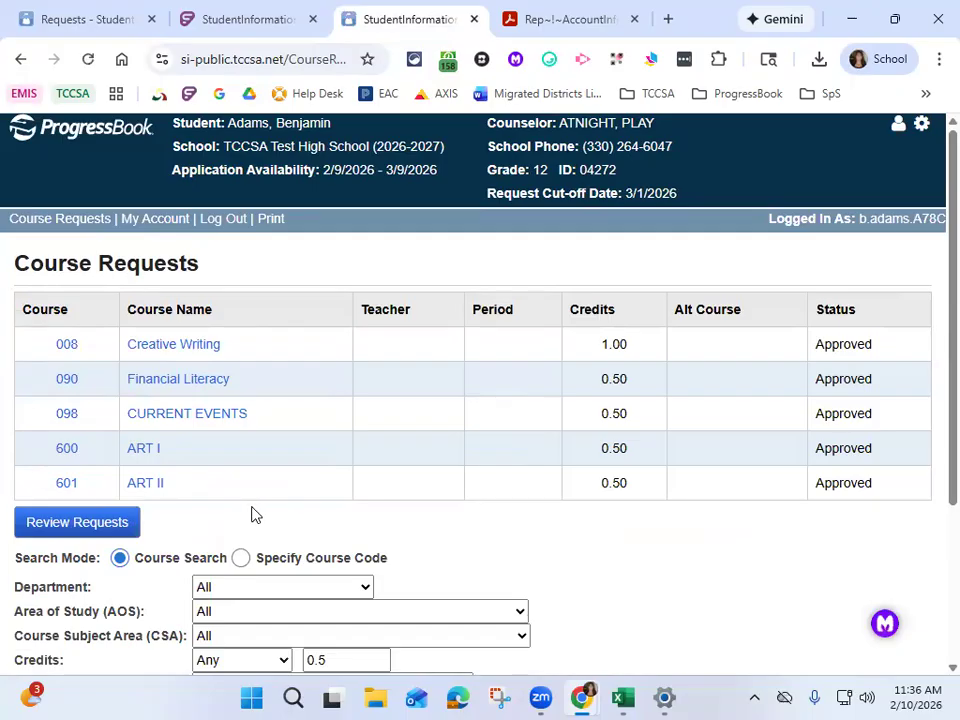
Compare the request statuses on the student's Course Requests page with those on the StudentInformation Requests page
{"action": "scroll", "coordinate": [321, 431], "scroll_direction": "down", "scroll_amount": 3}
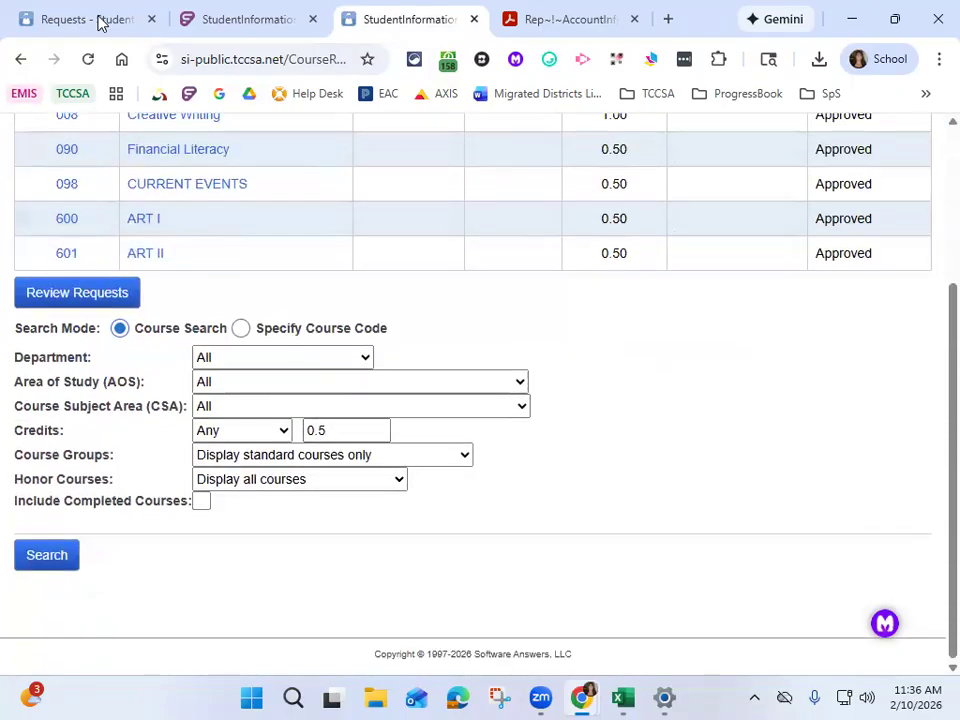
{"action": "left_click", "coordinate": [96, 21]}
{"action": "left_click", "coordinate": [88, 60]}
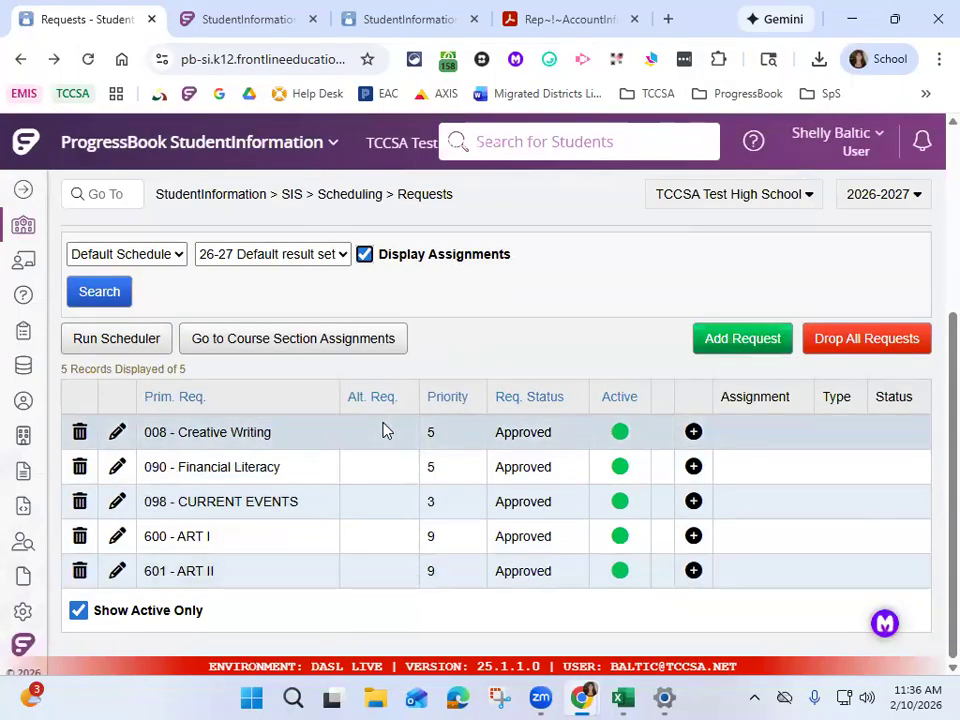
{"action": "left_click", "coordinate": [390, 26]}
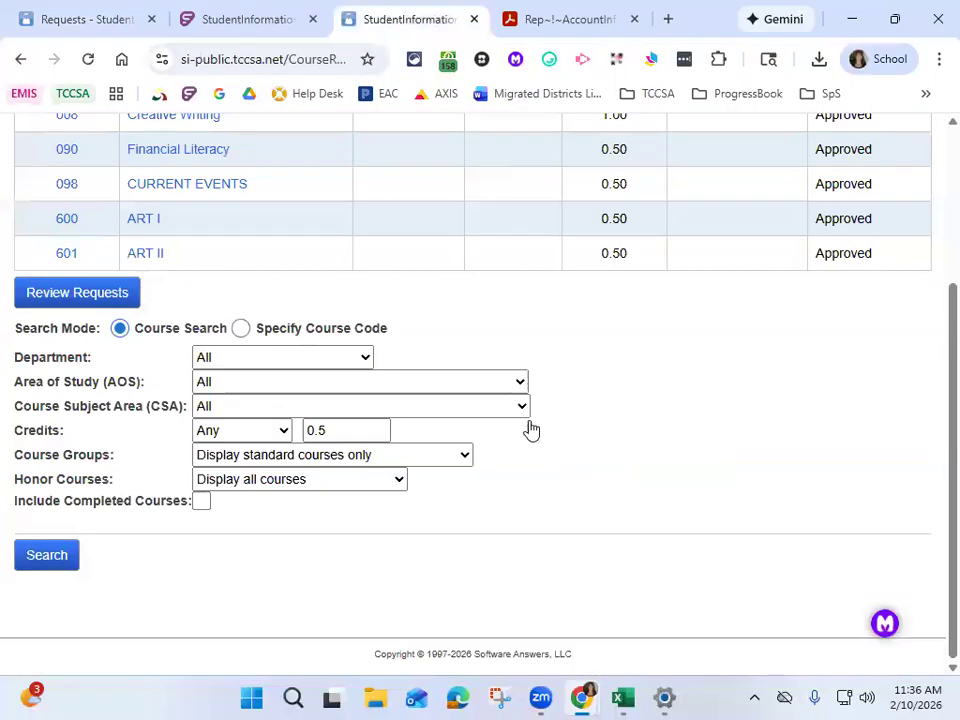
{"action": "scroll", "coordinate": [511, 389], "scroll_direction": "up", "scroll_amount": 1}
{"action": "scroll", "coordinate": [511, 389], "scroll_direction": "up", "scroll_amount": 2}
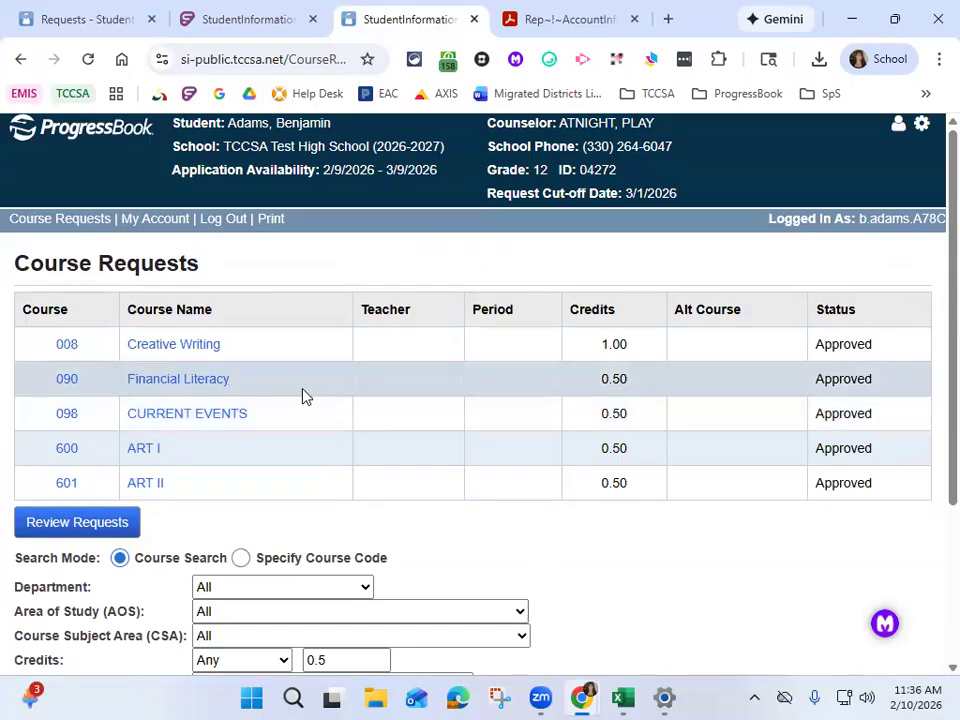
{"action": "scroll", "coordinate": [253, 385], "scroll_direction": "down", "scroll_amount": 2}
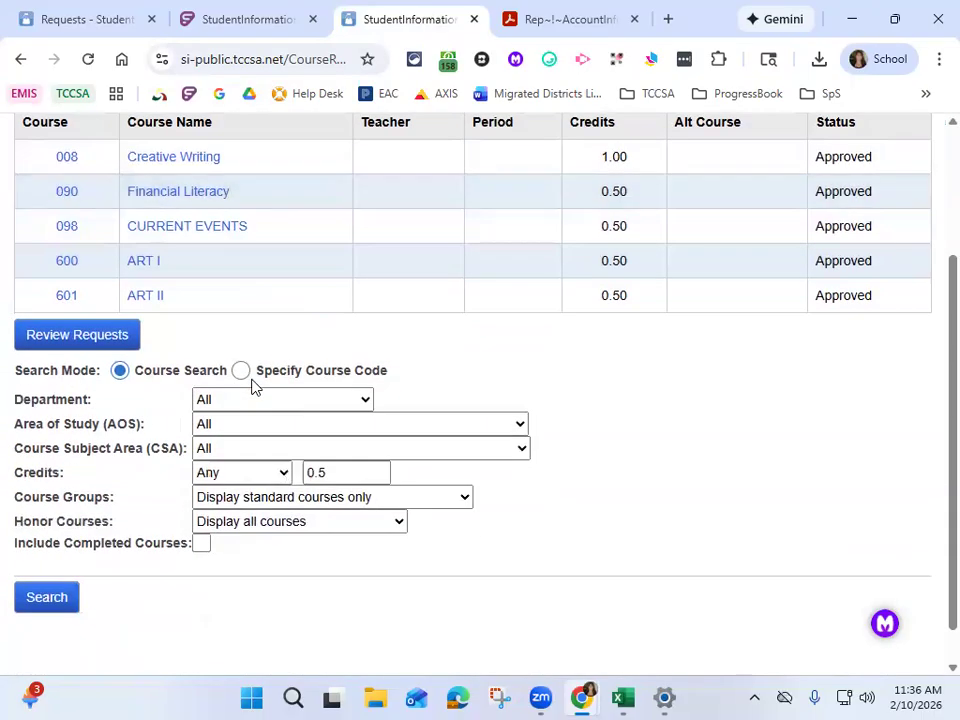
{"action": "scroll", "coordinate": [252, 387], "scroll_direction": "up", "scroll_amount": 2}
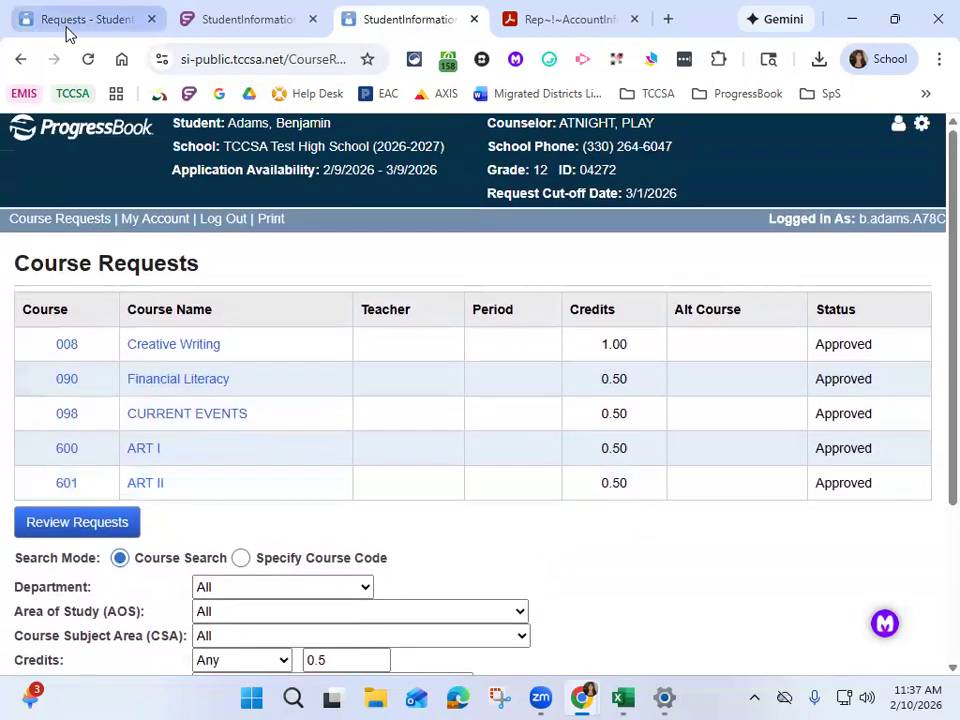
Delete the 090 Financial Literacy request in StudentInformation and reload the student's Course Requests page to check the change
{"action": "left_click", "coordinate": [66, 30]}
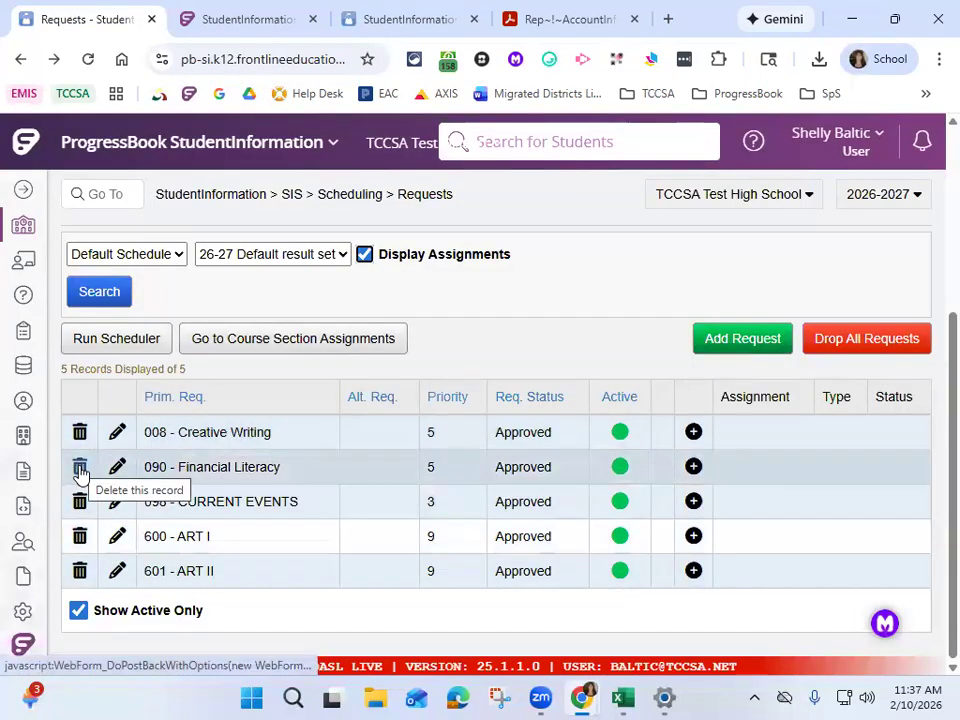
{"action": "left_click", "coordinate": [80, 468]}
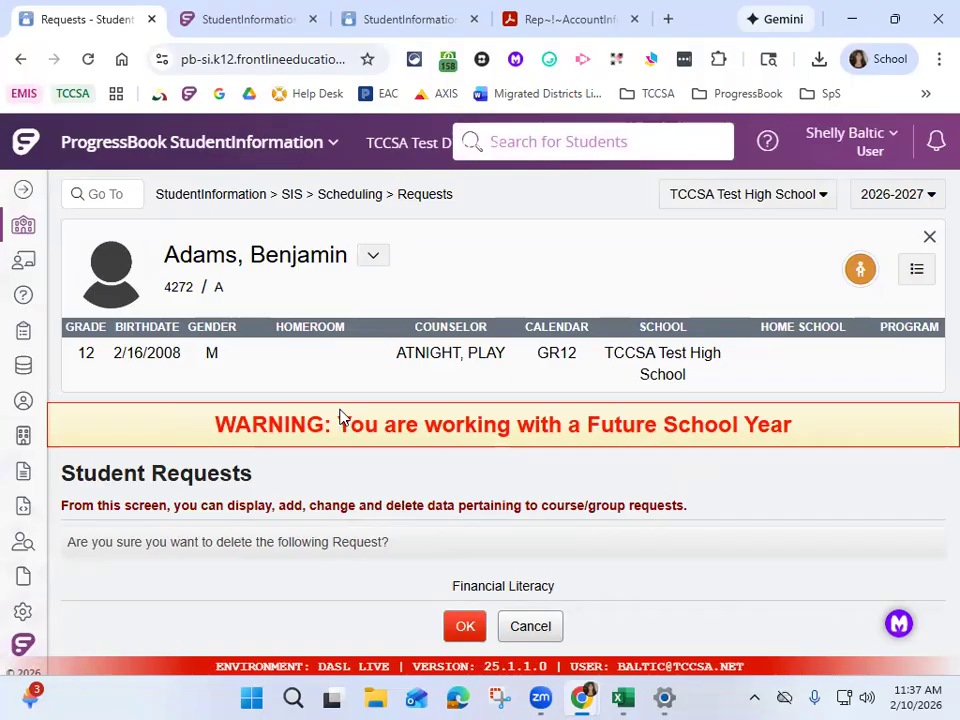
{"action": "left_click", "coordinate": [457, 630]}
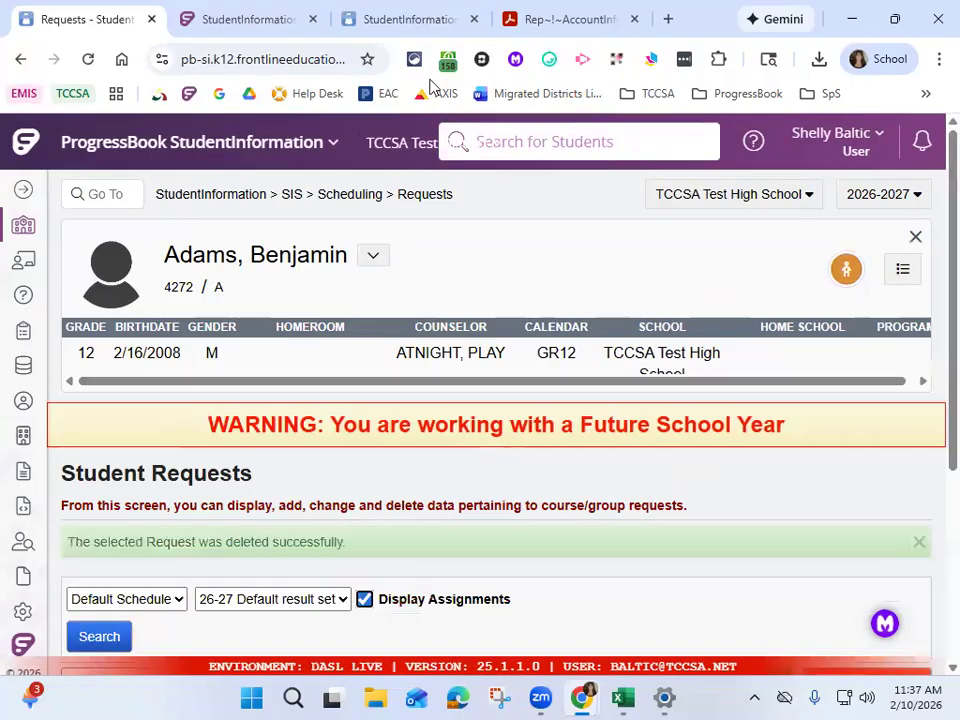
{"action": "left_click", "coordinate": [410, 20]}
{"action": "left_click", "coordinate": [87, 61]}
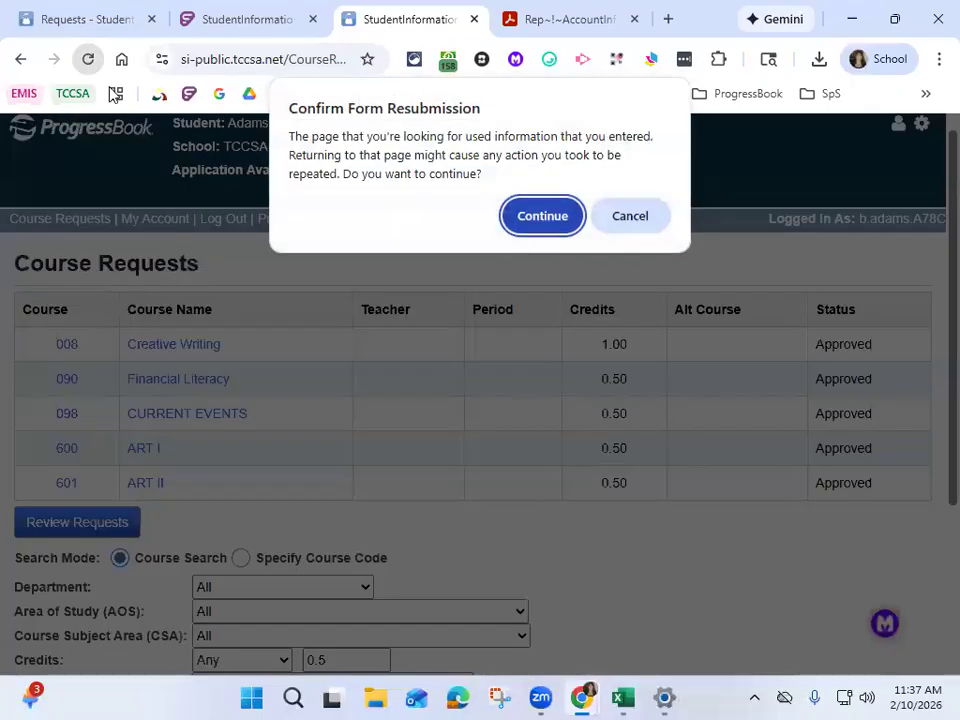
{"action": "left_click", "coordinate": [544, 217]}
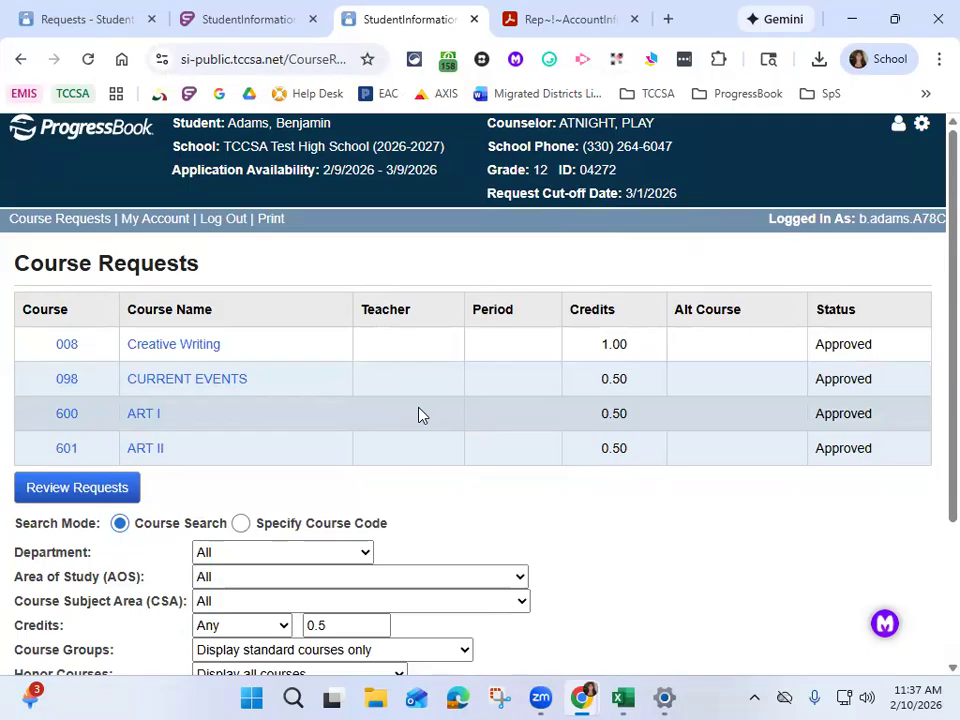
Add a request with 004 ENGLISH 12 as the primary course on the student's StudentInformation Requests page and save it
{"action": "left_click", "coordinate": [40, 20]}
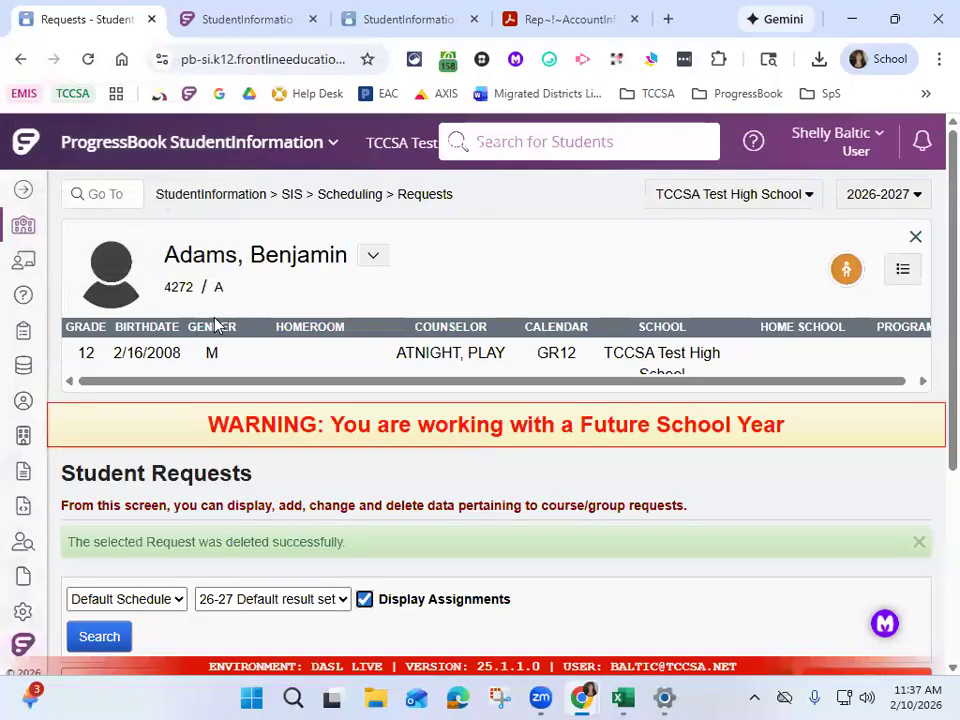
{"action": "scroll", "coordinate": [304, 340], "scroll_direction": "down", "scroll_amount": 3}
{"action": "scroll", "coordinate": [305, 347], "scroll_direction": "down", "scroll_amount": 2}
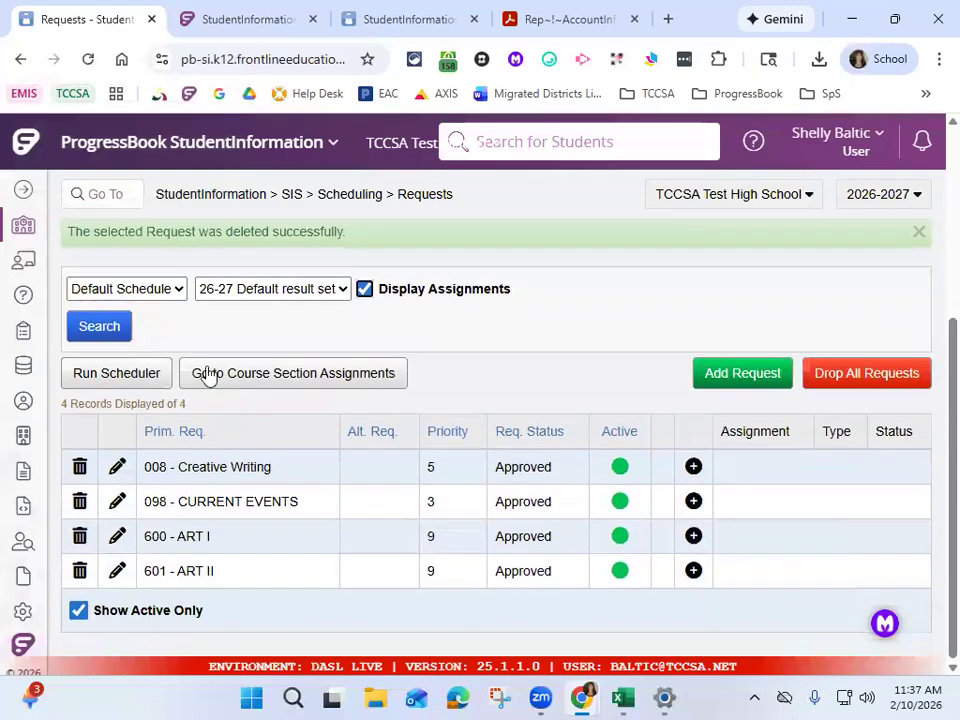
{"action": "left_click", "coordinate": [744, 379]}
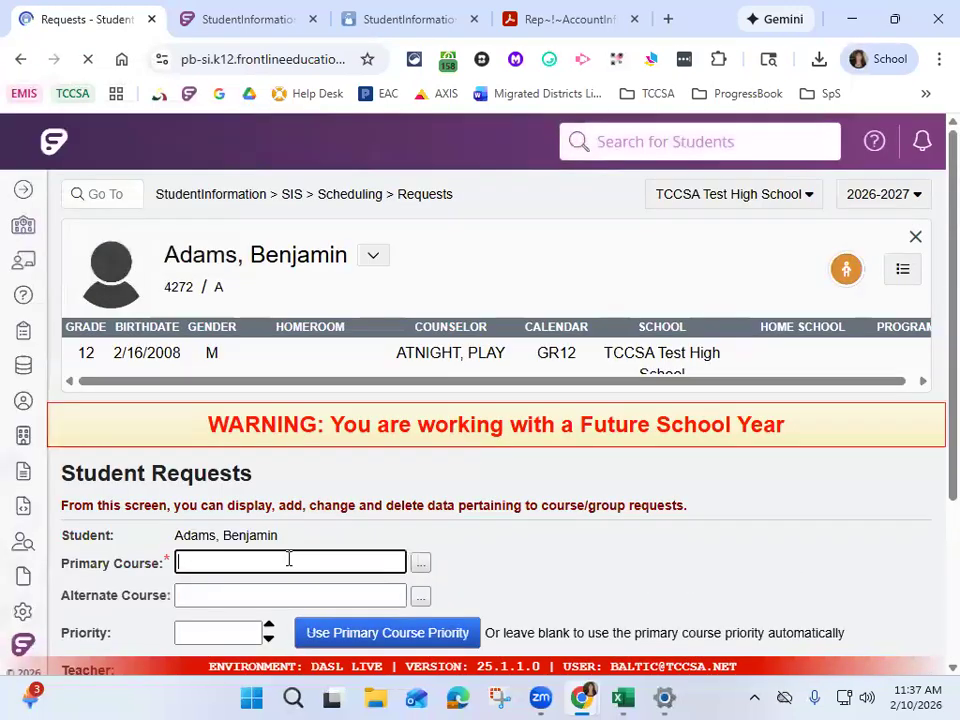
{"action": "type", "text": "english"}
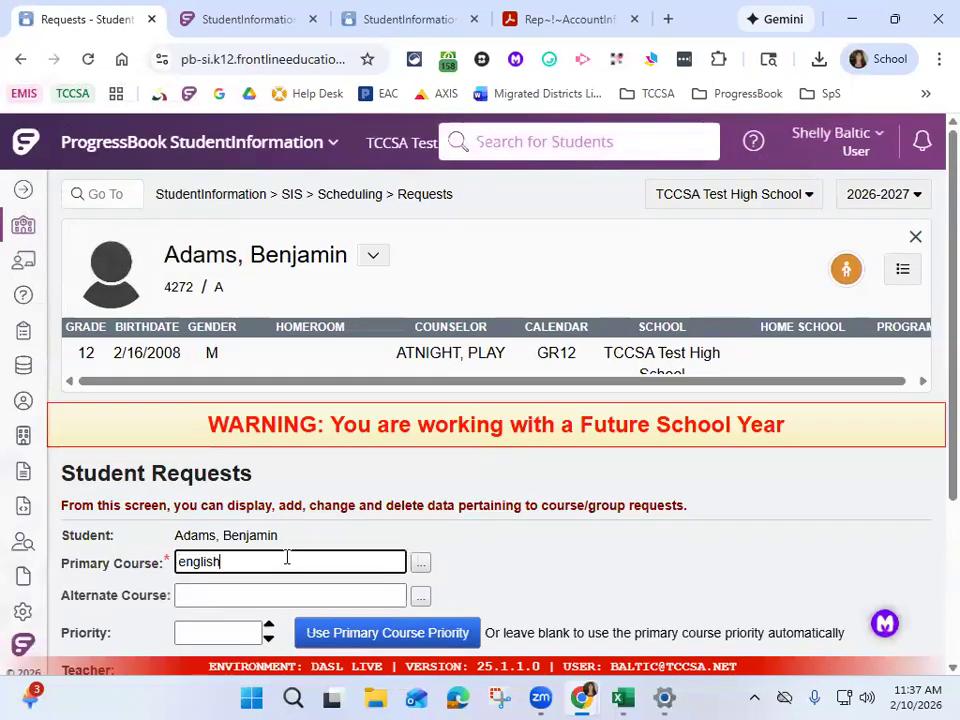
{"action": "scroll", "coordinate": [296, 615], "scroll_direction": "down", "scroll_amount": 3}
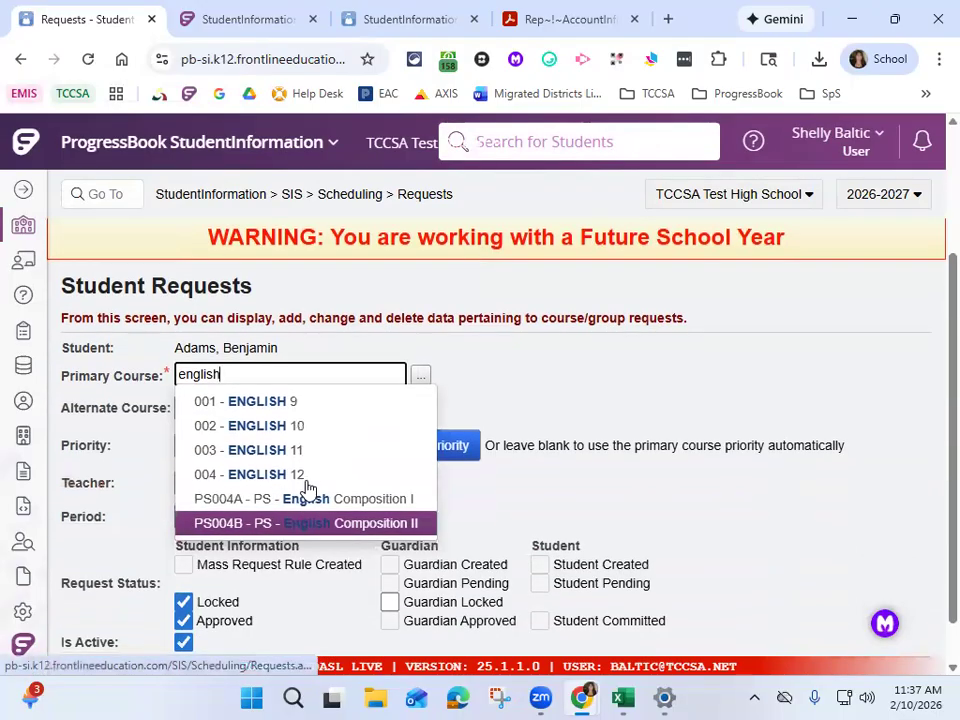
{"action": "left_click", "coordinate": [296, 474]}
{"action": "scroll", "coordinate": [255, 578], "scroll_direction": "down", "scroll_amount": 1}
{"action": "left_click", "coordinate": [90, 631]}
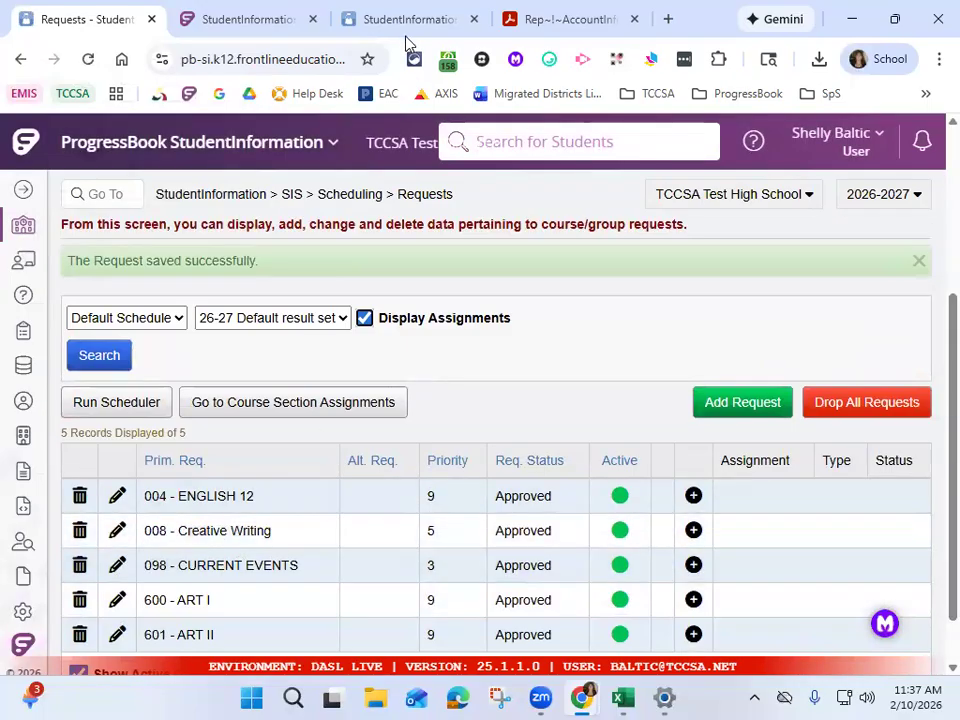
Reload the student's Course Requests page and check for the staff-added English course
{"action": "left_click", "coordinate": [405, 30]}
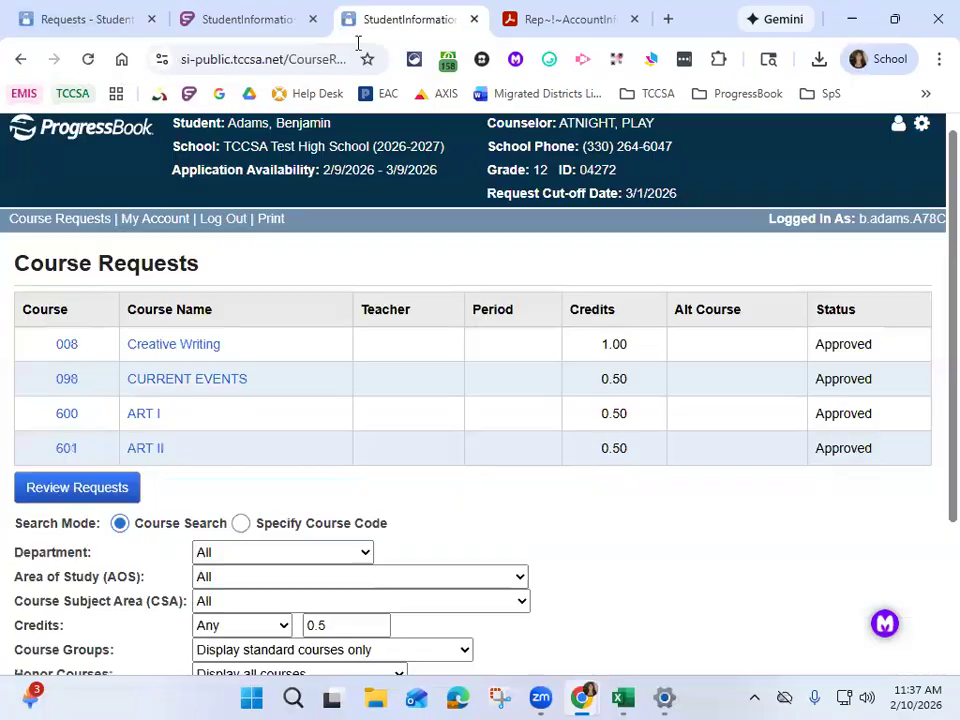
{"action": "left_click", "coordinate": [88, 62]}
{"action": "left_click", "coordinate": [532, 222]}
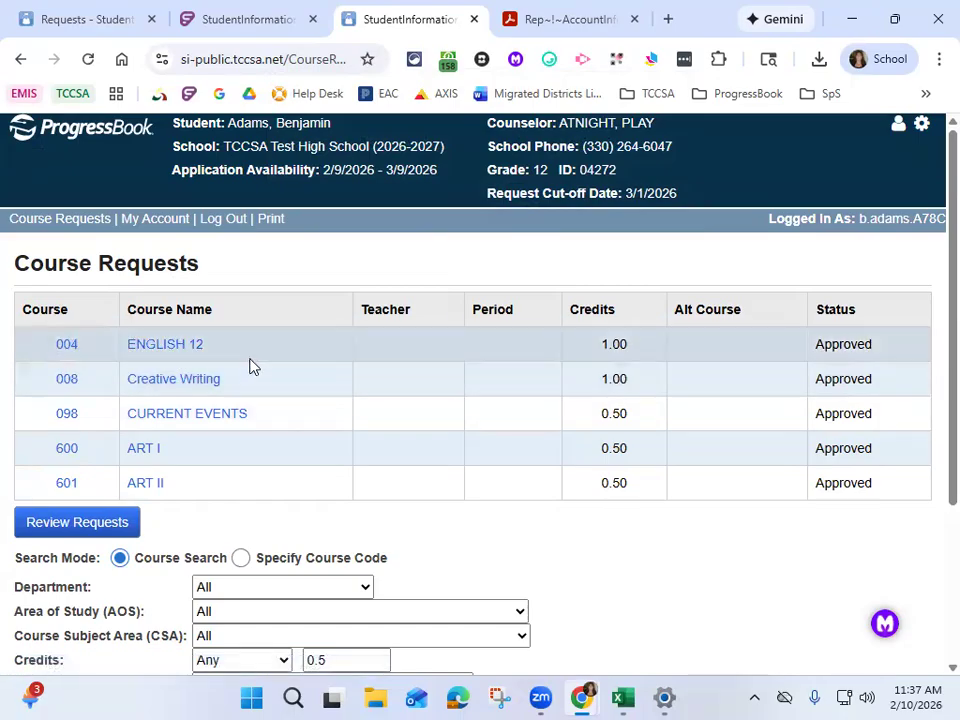
Include completed courses in the student's course search and examine how completed courses are marked in the list
{"action": "scroll", "coordinate": [252, 365], "scroll_direction": "down", "scroll_amount": 2}
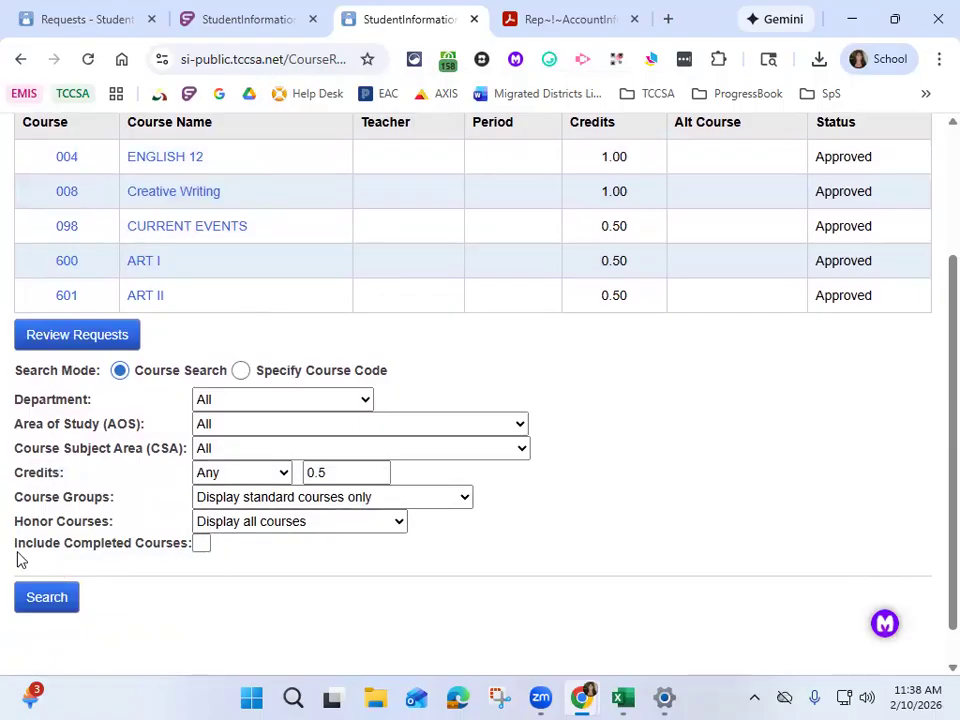
{"action": "left_click_drag", "start_coordinate": [33, 545], "coordinate": [131, 557]}
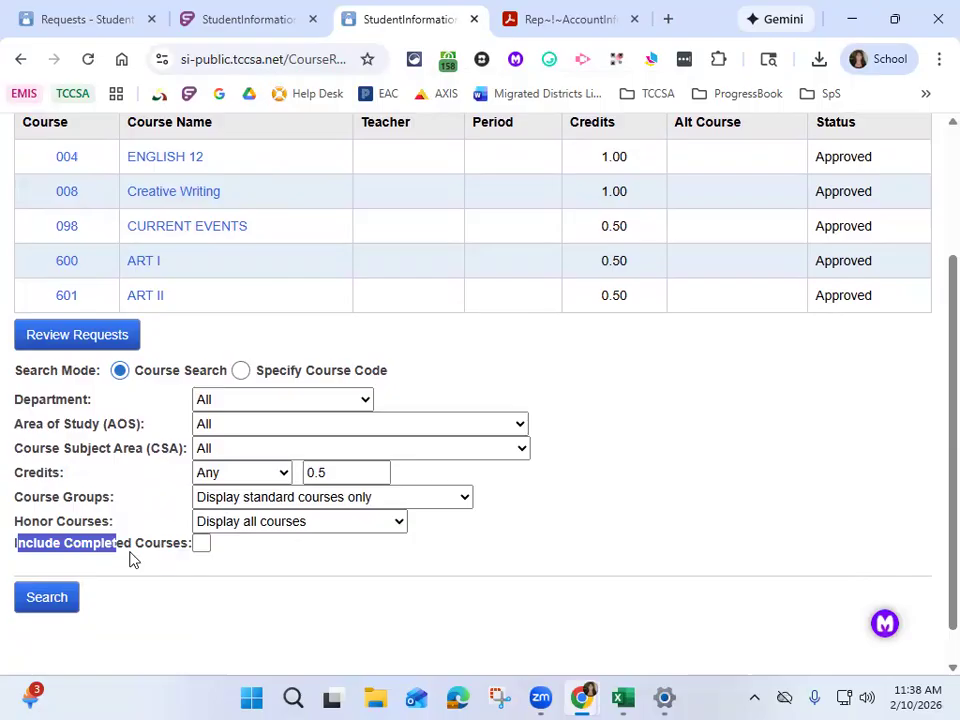
{"action": "left_click", "coordinate": [202, 546]}
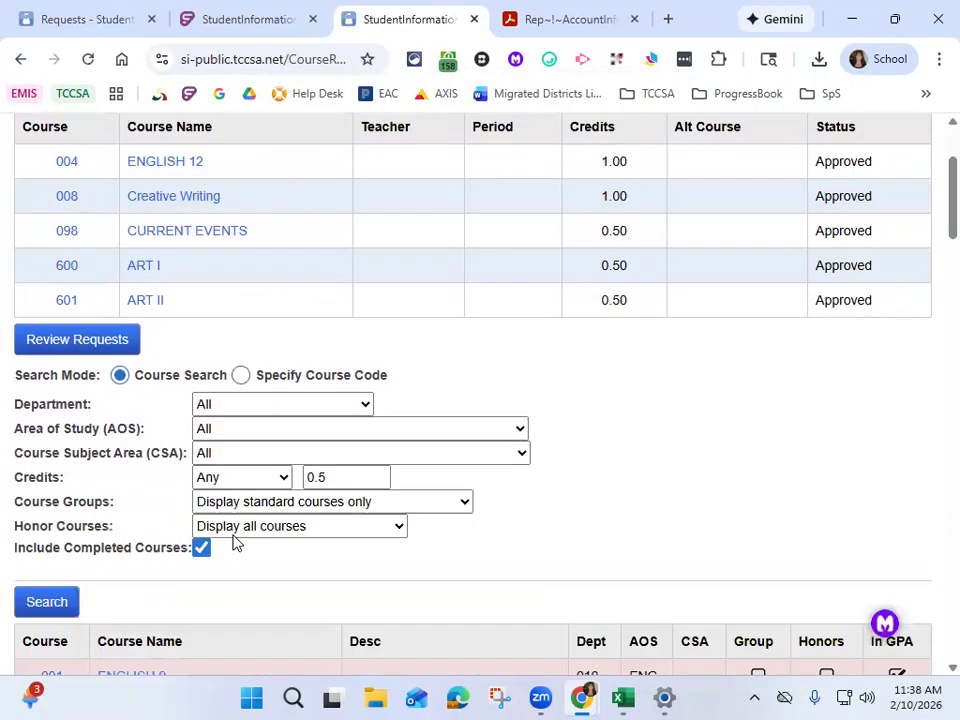
{"action": "scroll", "coordinate": [186, 508], "scroll_direction": "down", "scroll_amount": 3}
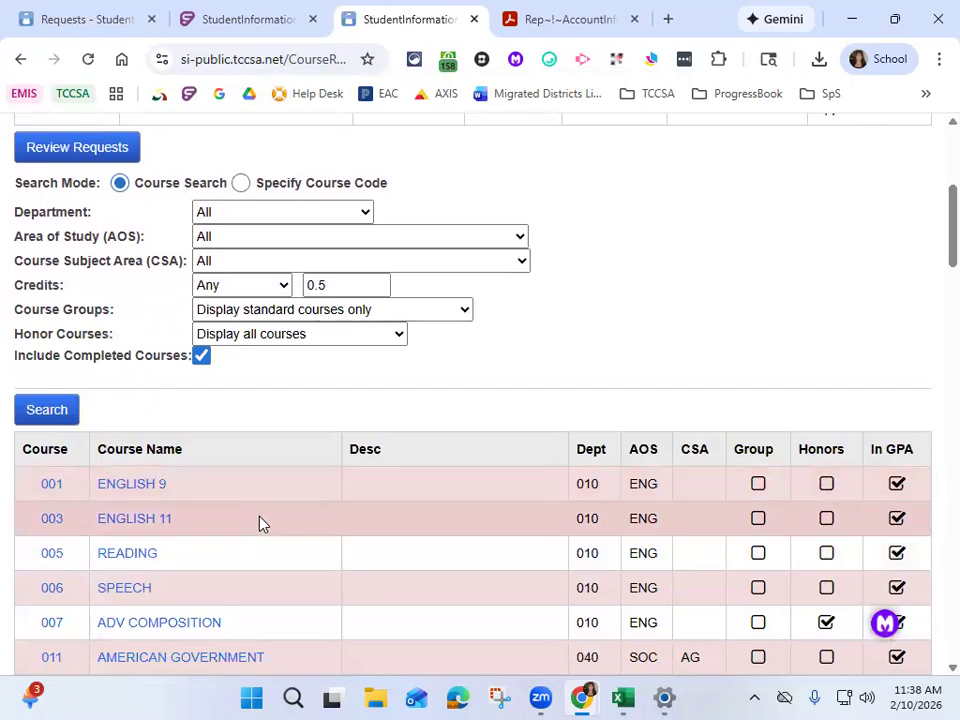
{"action": "scroll", "coordinate": [262, 520], "scroll_direction": "down", "scroll_amount": 3}
{"action": "scroll", "coordinate": [262, 480], "scroll_direction": "down", "scroll_amount": 2}
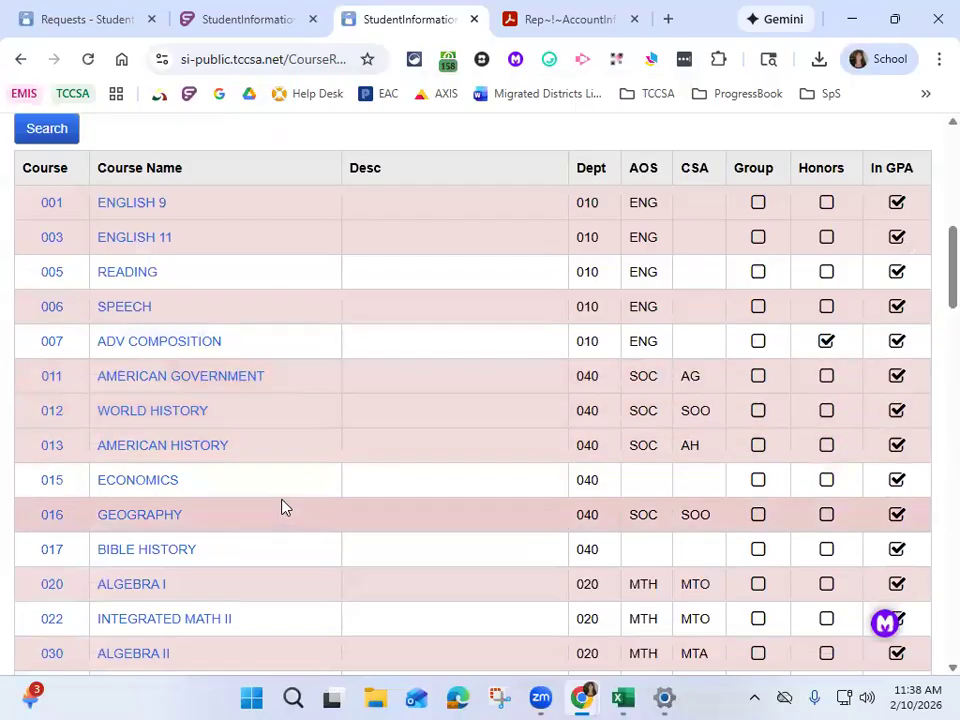
{"action": "scroll", "coordinate": [282, 507], "scroll_direction": "down", "scroll_amount": 5}
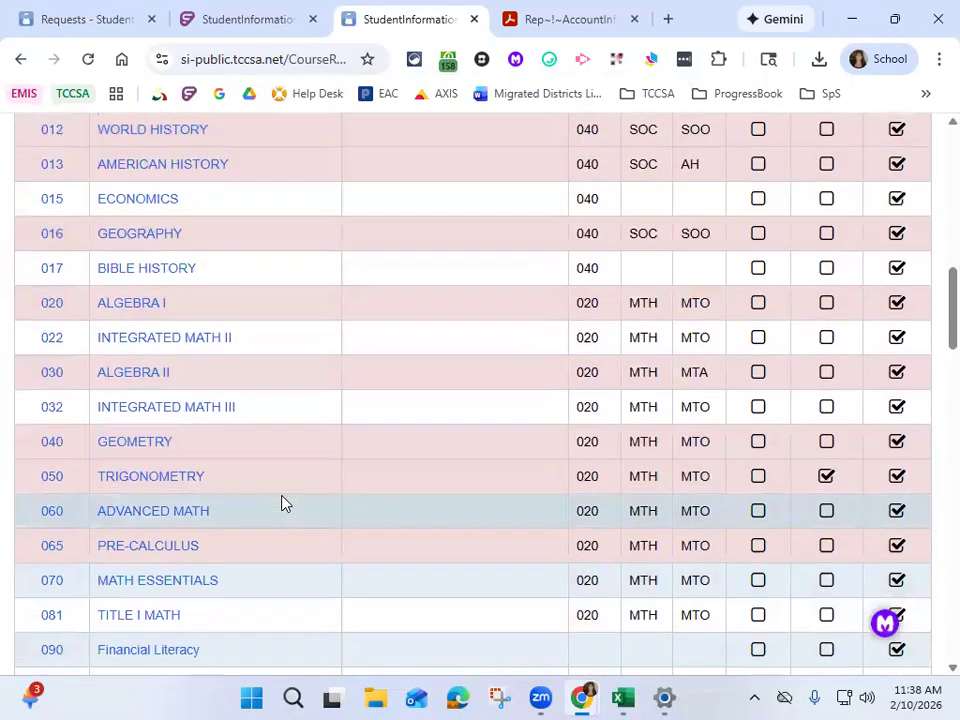
{"action": "scroll", "coordinate": [280, 500], "scroll_direction": "up", "scroll_amount": 15}
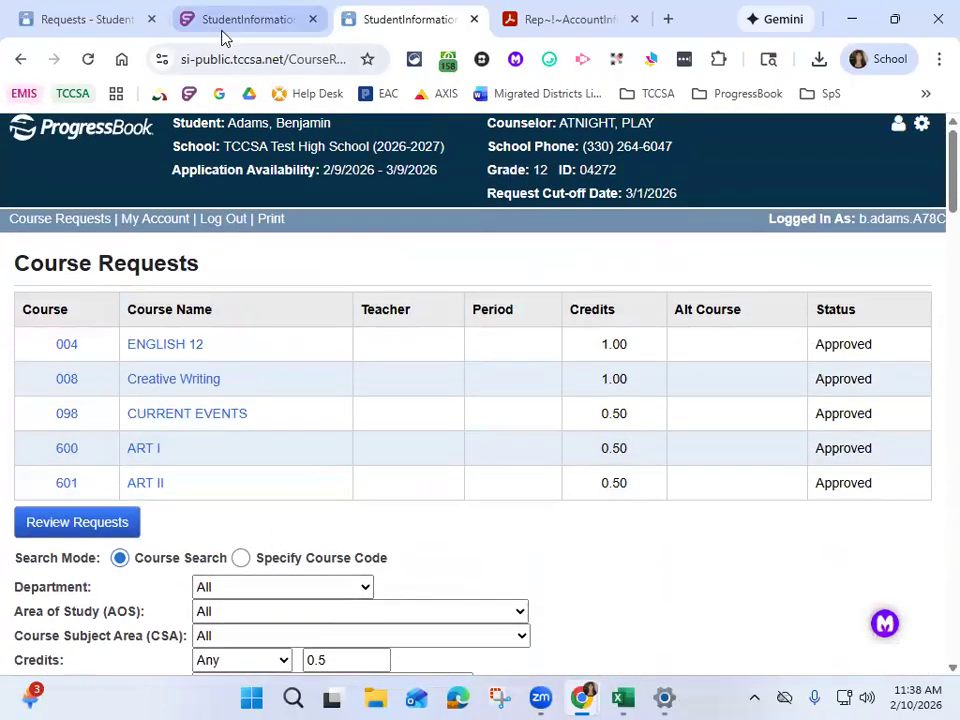
Switch to StudentInformation and open the Account Information Letter report under School Administration's Public Administration
{"action": "left_click", "coordinate": [98, 22]}
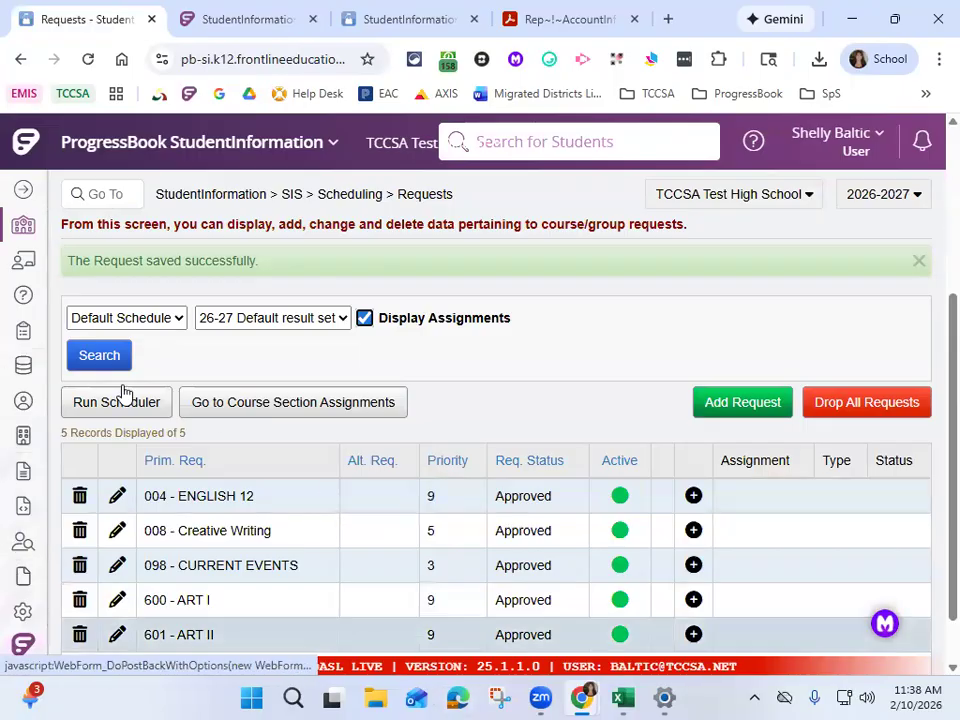
{"action": "left_click", "coordinate": [553, 22]}
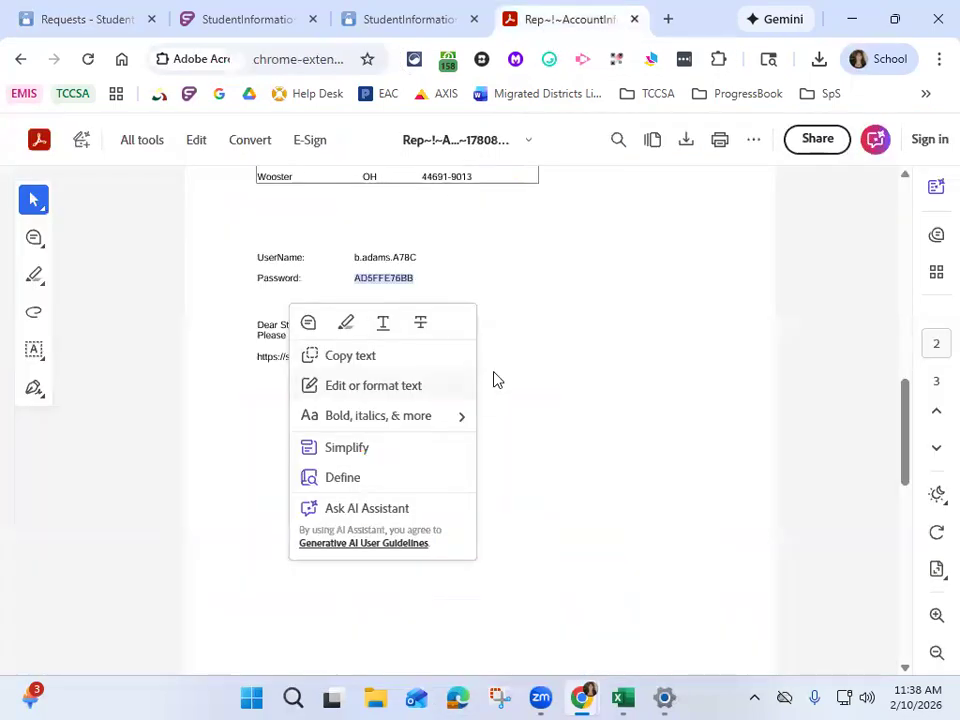
{"action": "scroll", "coordinate": [430, 400], "scroll_direction": "down", "scroll_amount": 5}
{"action": "left_click", "coordinate": [90, 20]}
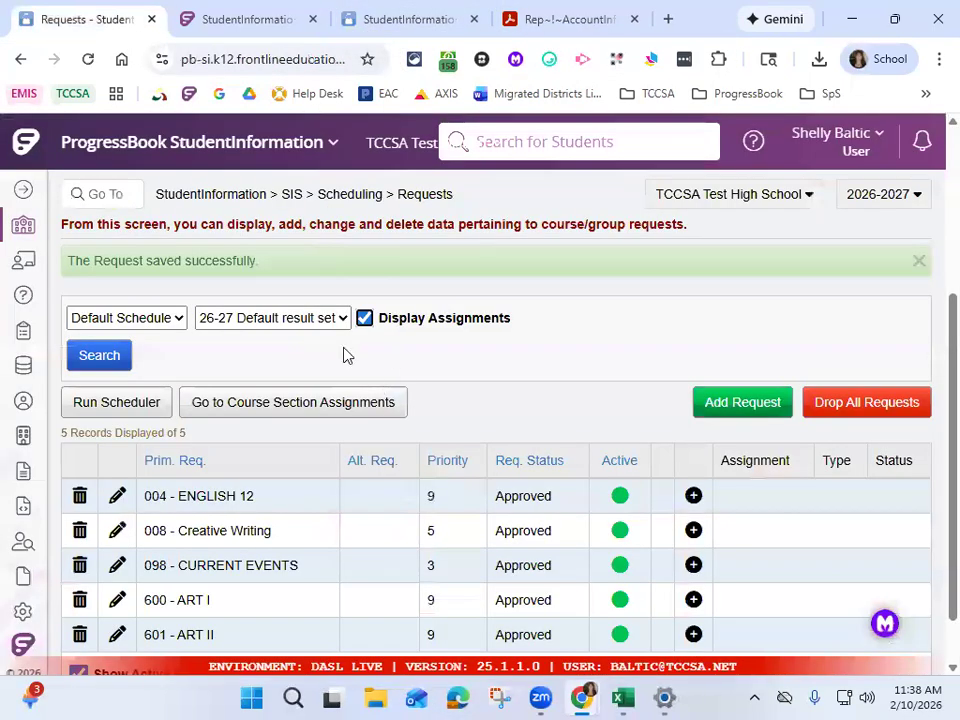
{"action": "scroll", "coordinate": [345, 355], "scroll_direction": "up", "scroll_amount": 3}
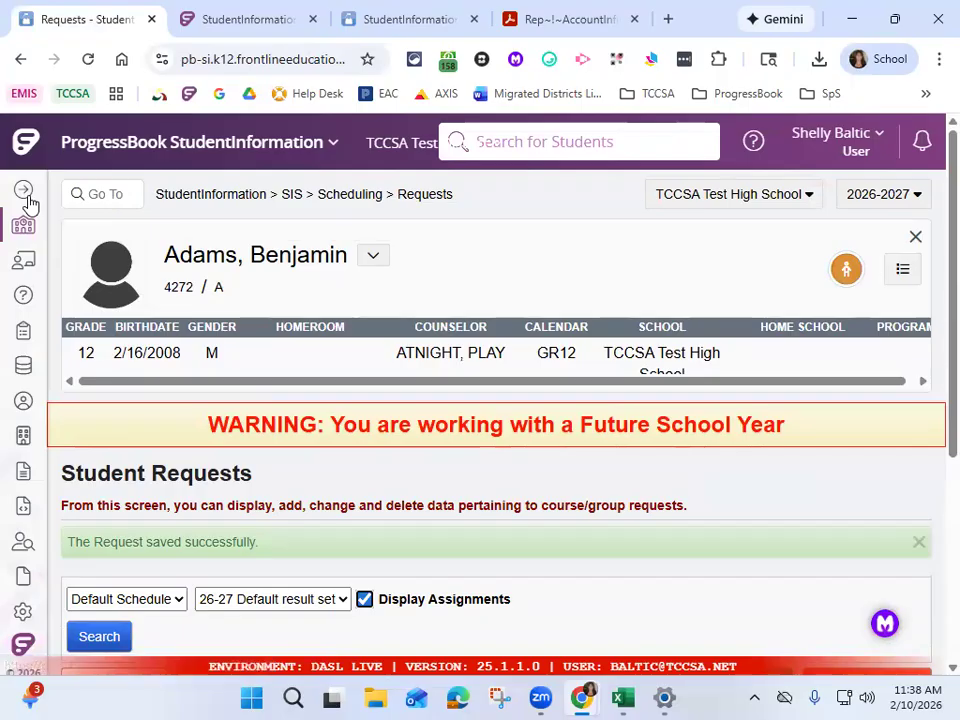
{"action": "left_click", "coordinate": [27, 198]}
{"action": "left_click", "coordinate": [150, 230]}
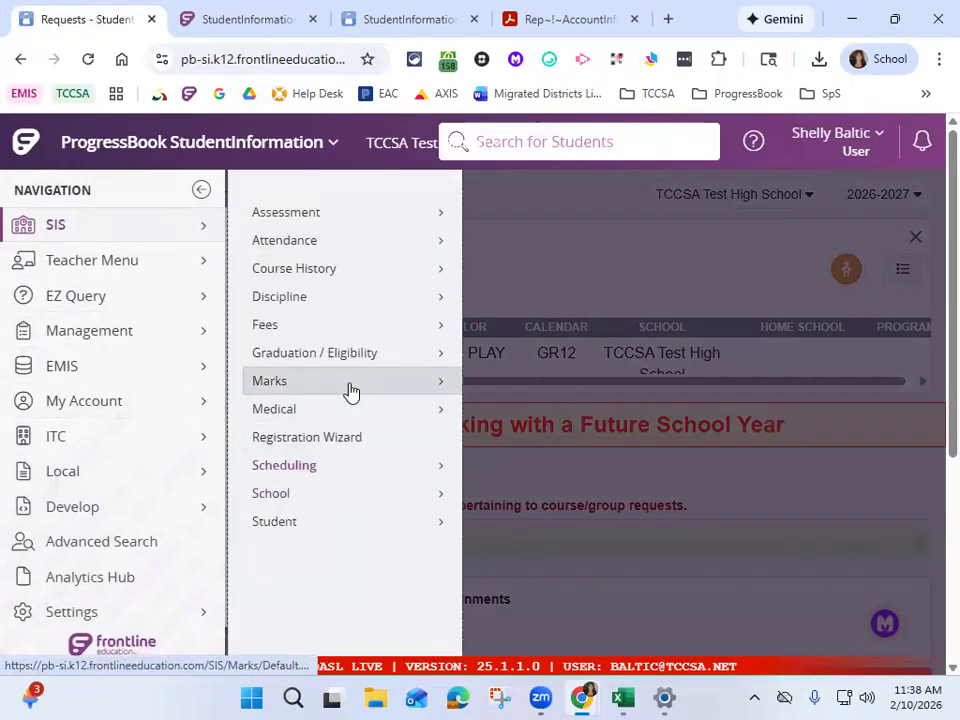
{"action": "left_click", "coordinate": [128, 332]}
{"action": "left_click", "coordinate": [396, 328]}
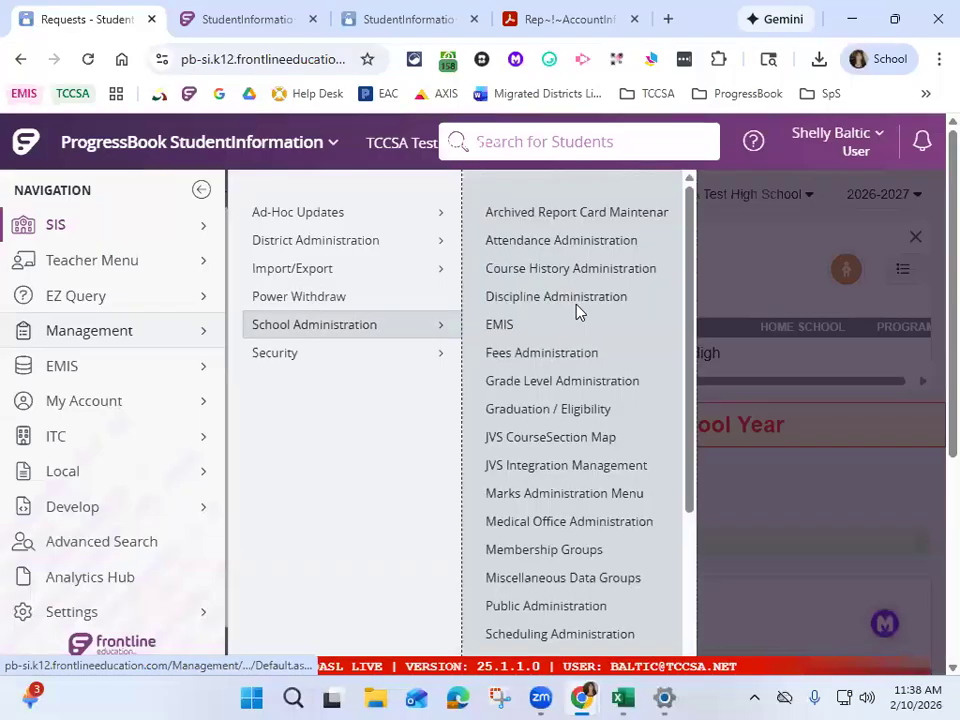
{"action": "scroll", "coordinate": [619, 484], "scroll_direction": "down", "scroll_amount": 2}
{"action": "left_click", "coordinate": [553, 380]}
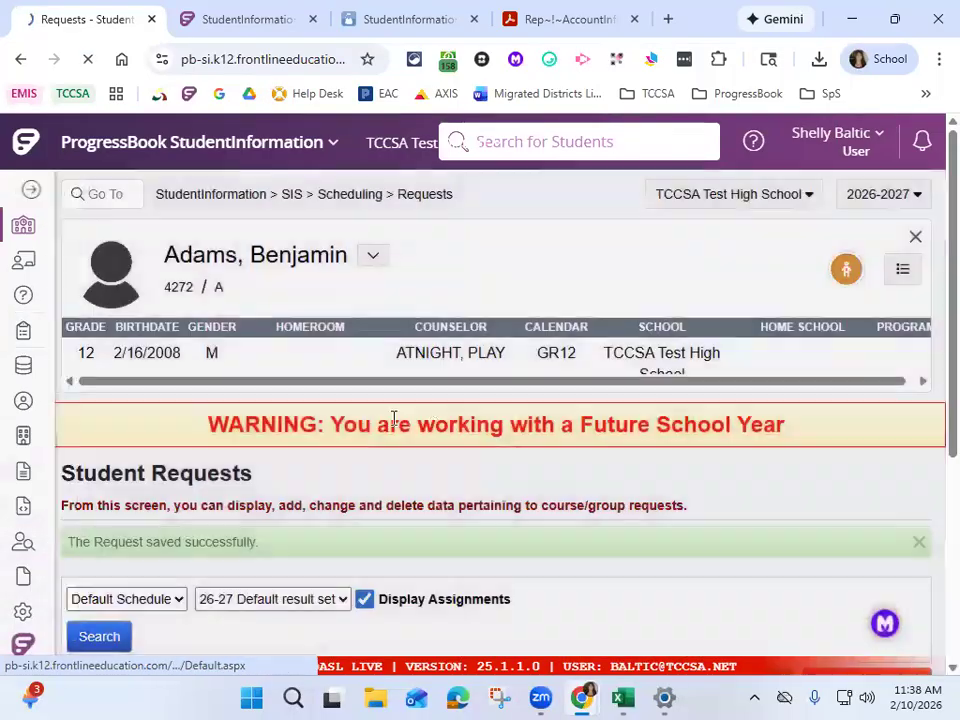
{"action": "left_click", "coordinate": [165, 568]}
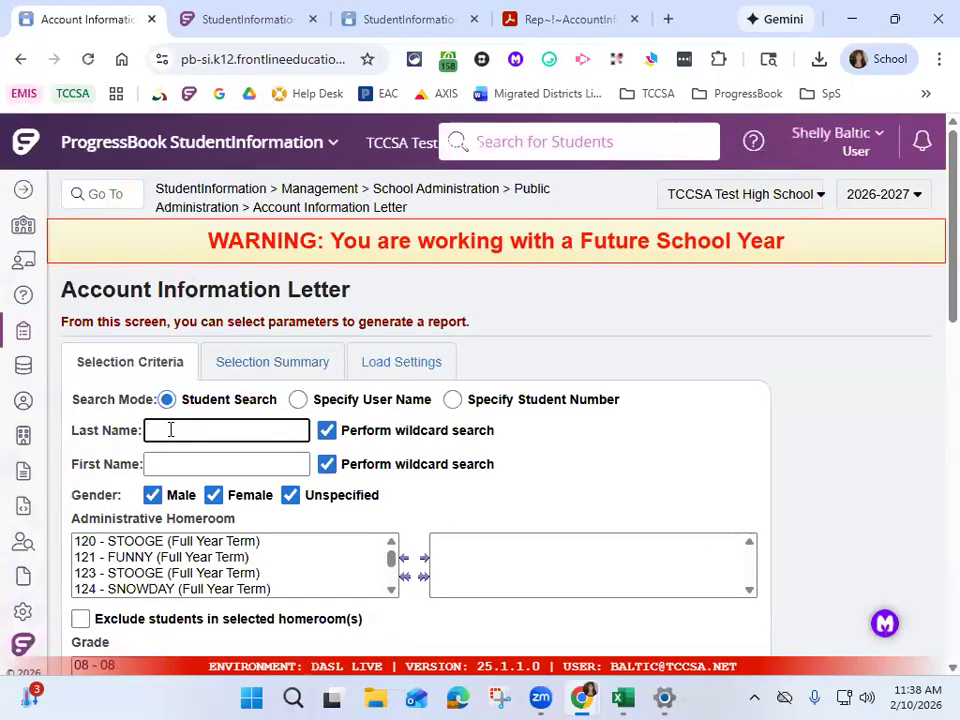
Enter the second student's last name as the search criterion and submit the Account Information Letter report
{"action": "type", "text": "tut"}
{"action": "key", "text": "Return"}
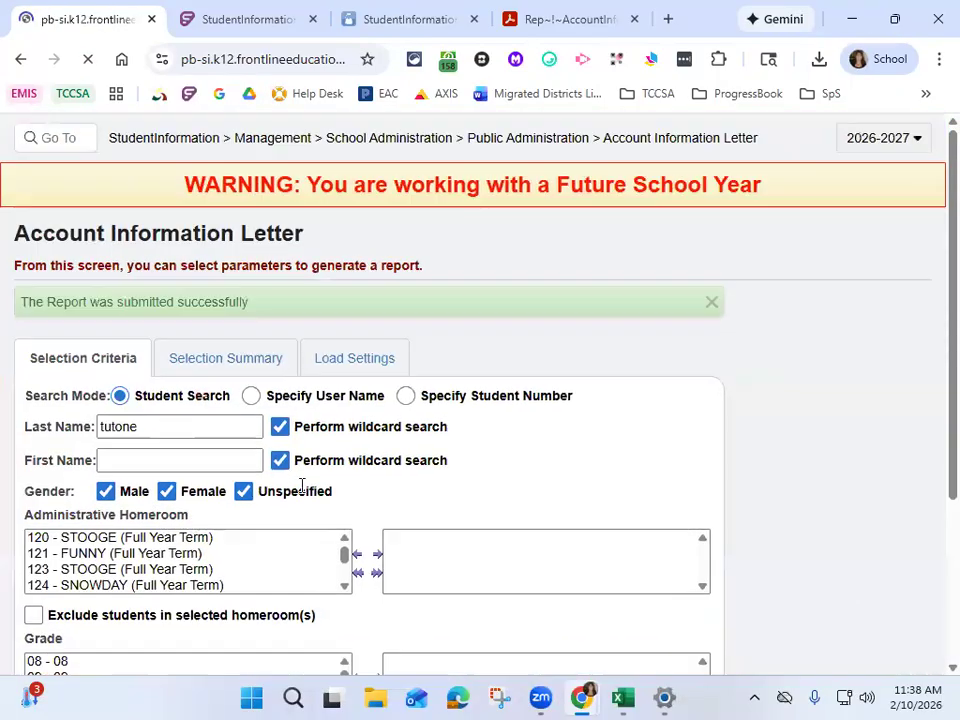
{"action": "scroll", "coordinate": [302, 497], "scroll_direction": "down", "scroll_amount": 7}
{"action": "scroll", "coordinate": [302, 497], "scroll_direction": "down", "scroll_amount": 3}
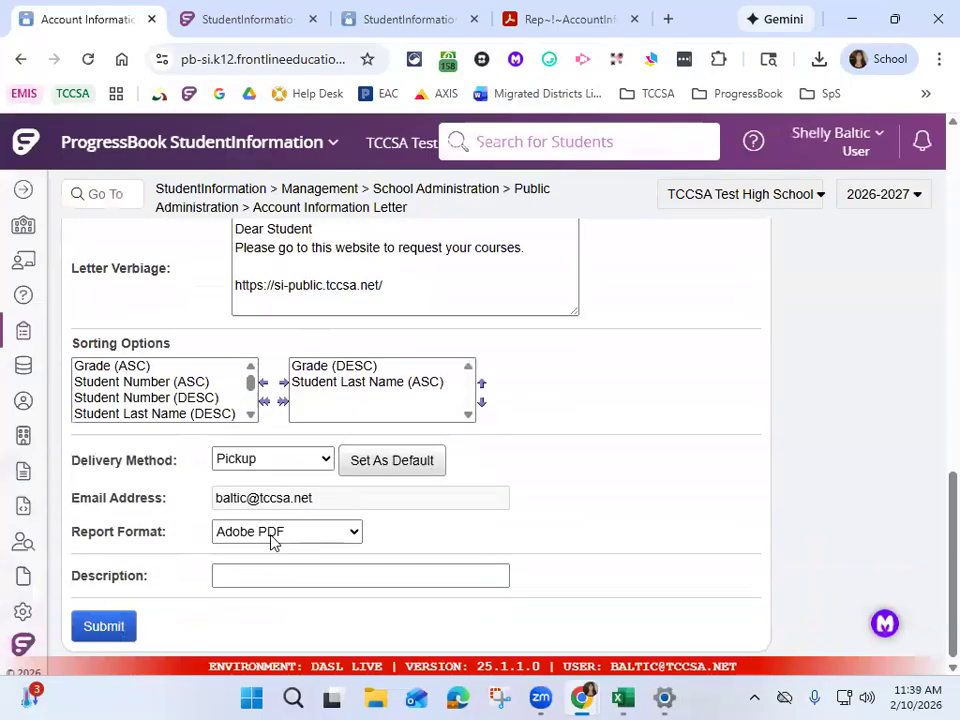
{"action": "left_click", "coordinate": [104, 627]}
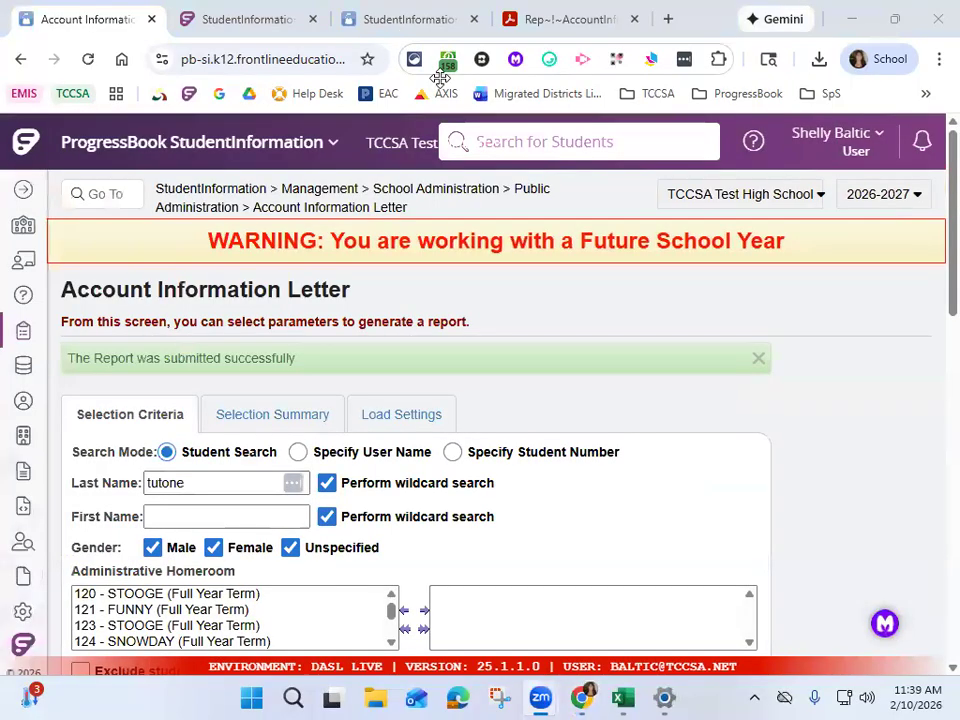
Log the first student out of the course request portal and close the portal page and the old account letter PDF
{"action": "left_click", "coordinate": [416, 17]}
{"action": "left_click", "coordinate": [270, 220]}
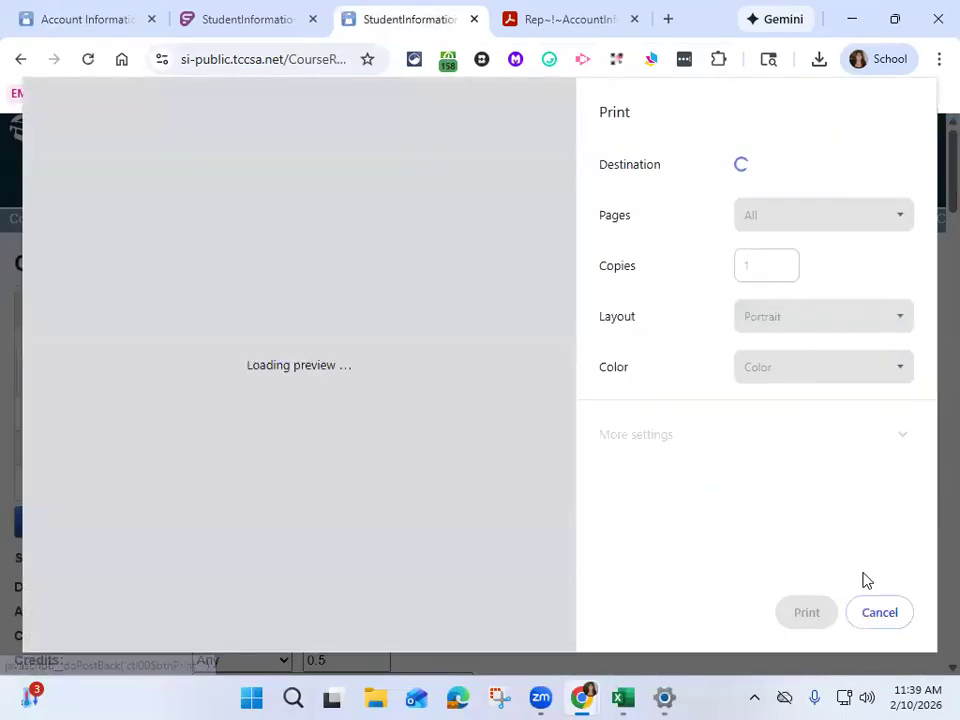
{"action": "left_click", "coordinate": [874, 622]}
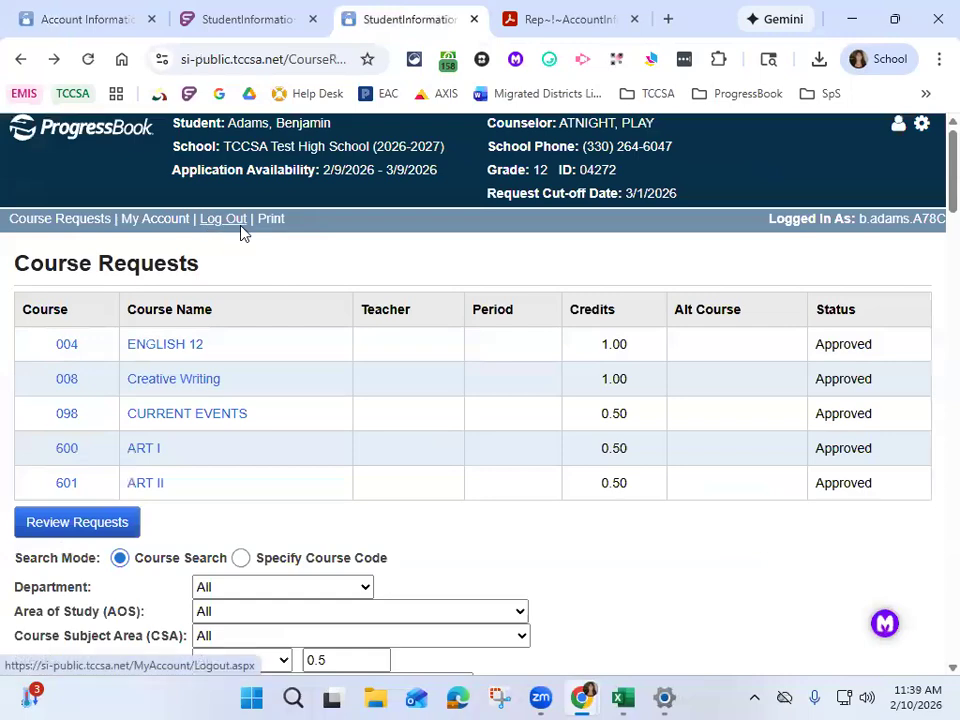
{"action": "left_click", "coordinate": [236, 221]}
{"action": "left_click", "coordinate": [475, 20]}
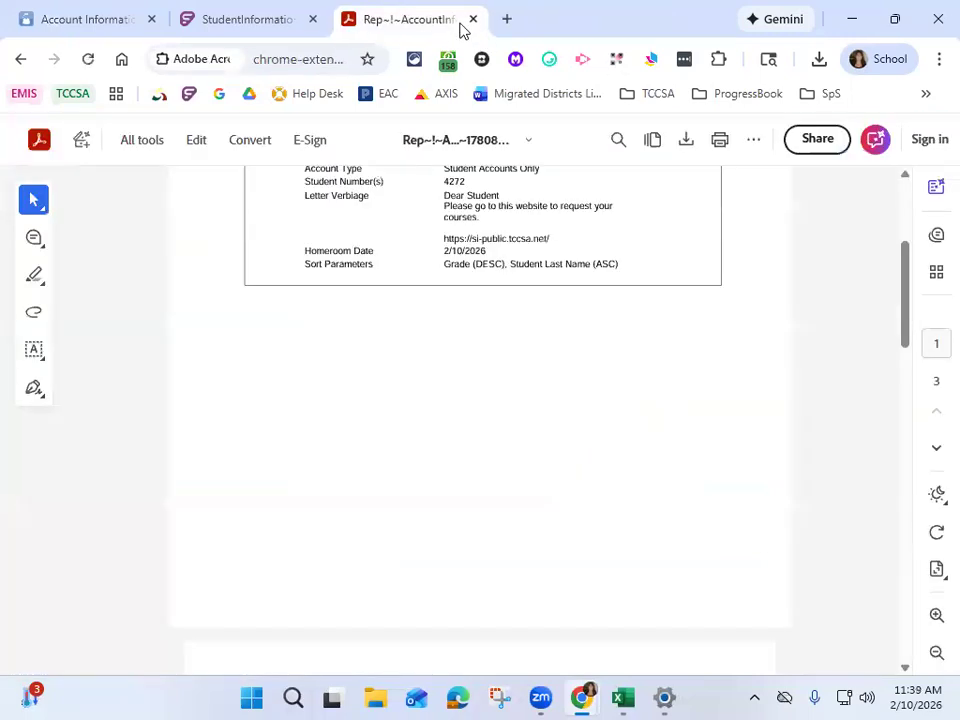
{"action": "left_click", "coordinate": [474, 20]}
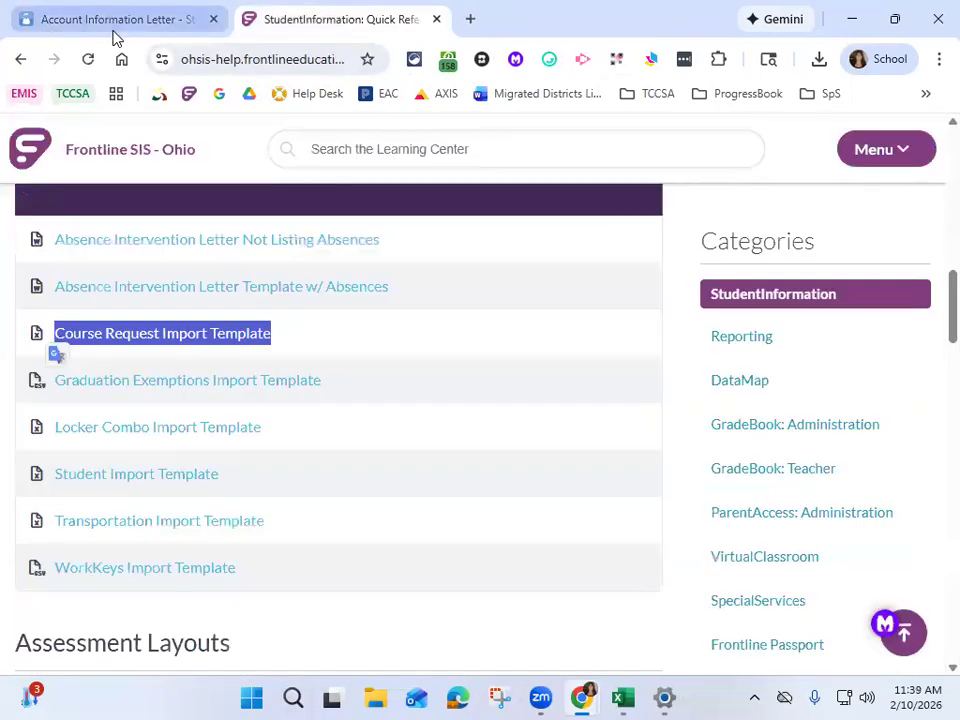
Open Batch/Report Management from StudentInformation and open the newest completed Account Information Letter
{"action": "left_click", "coordinate": [120, 20]}
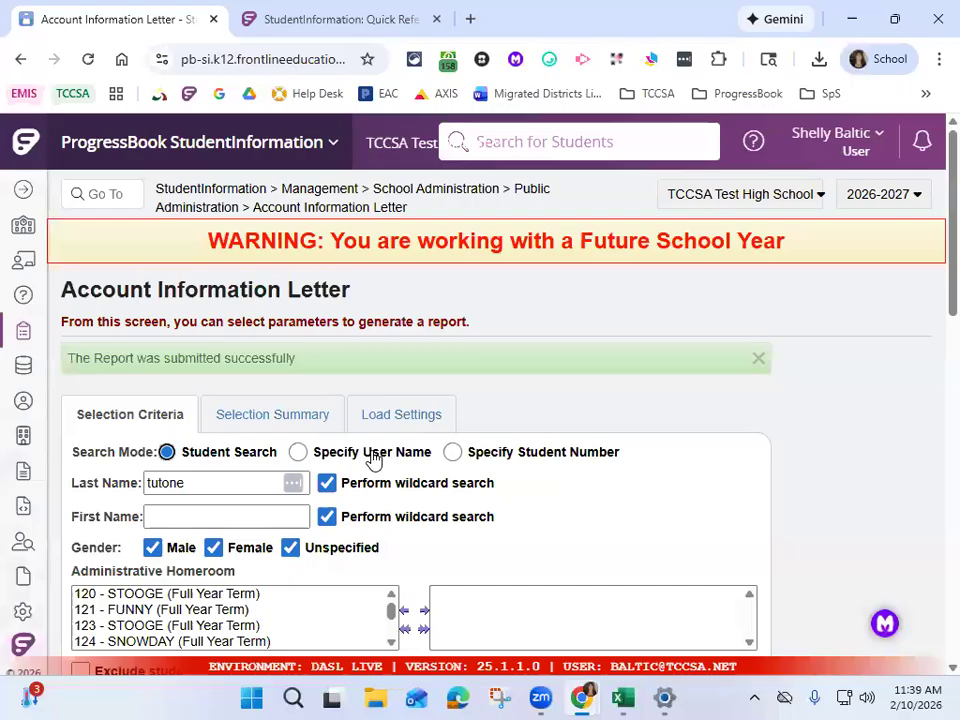
{"action": "left_click", "coordinate": [30, 572]}
{"action": "left_click", "coordinate": [153, 246]}
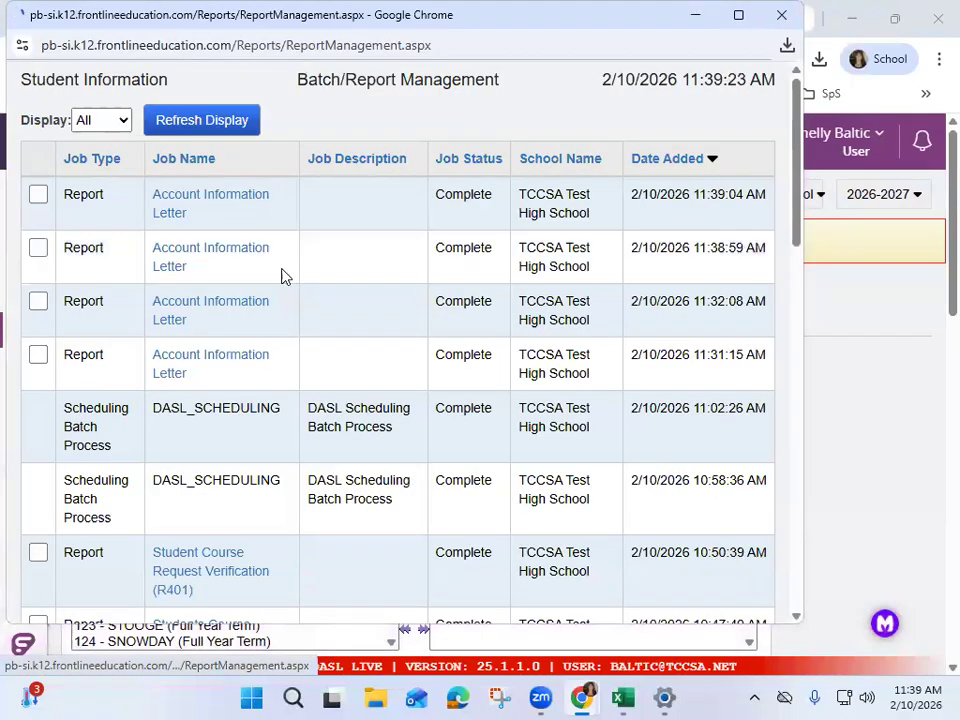
{"action": "left_click", "coordinate": [217, 203]}
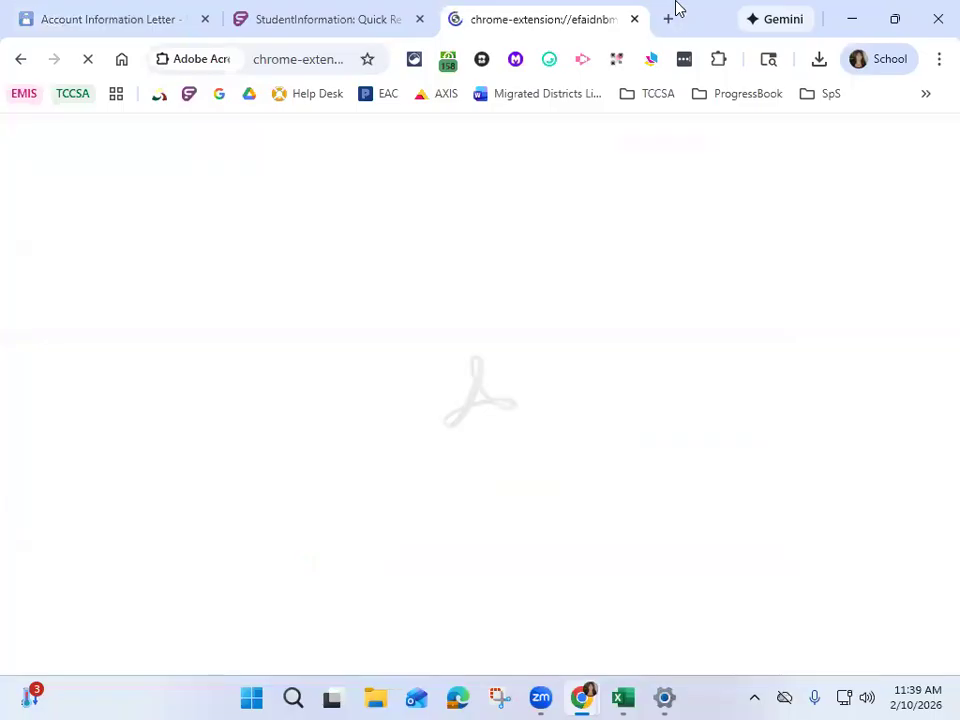
Open the student course request site si-public.tccsa.net in a new browser tab
{"action": "left_click", "coordinate": [666, 19]}
{"action": "type", "text": "si"}
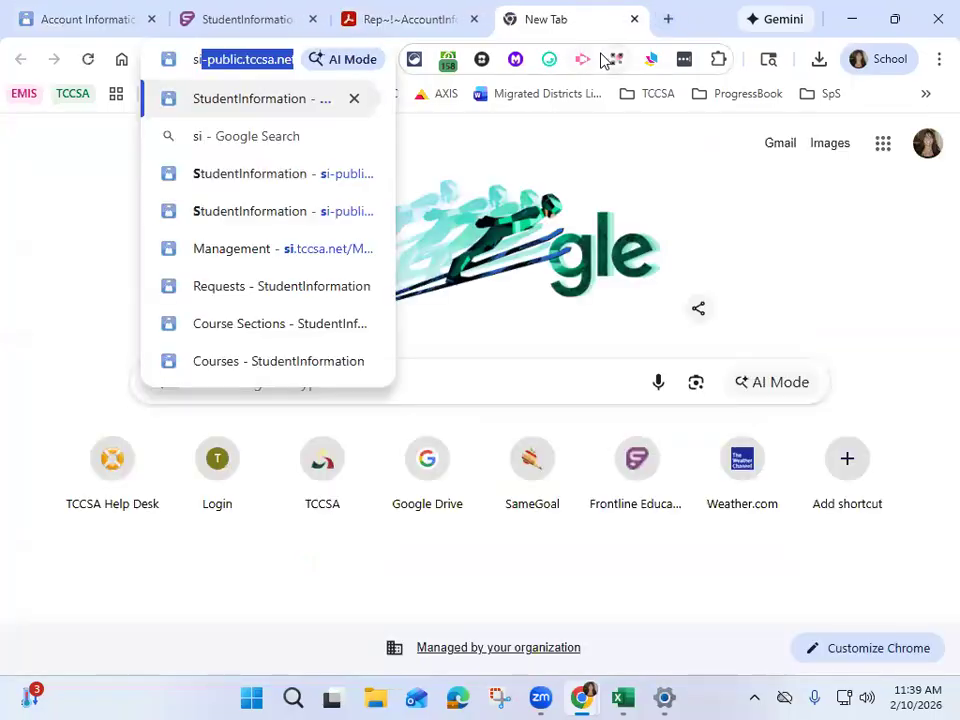
{"action": "type", "text": "-t"}
{"action": "key", "text": "BackSpace"}
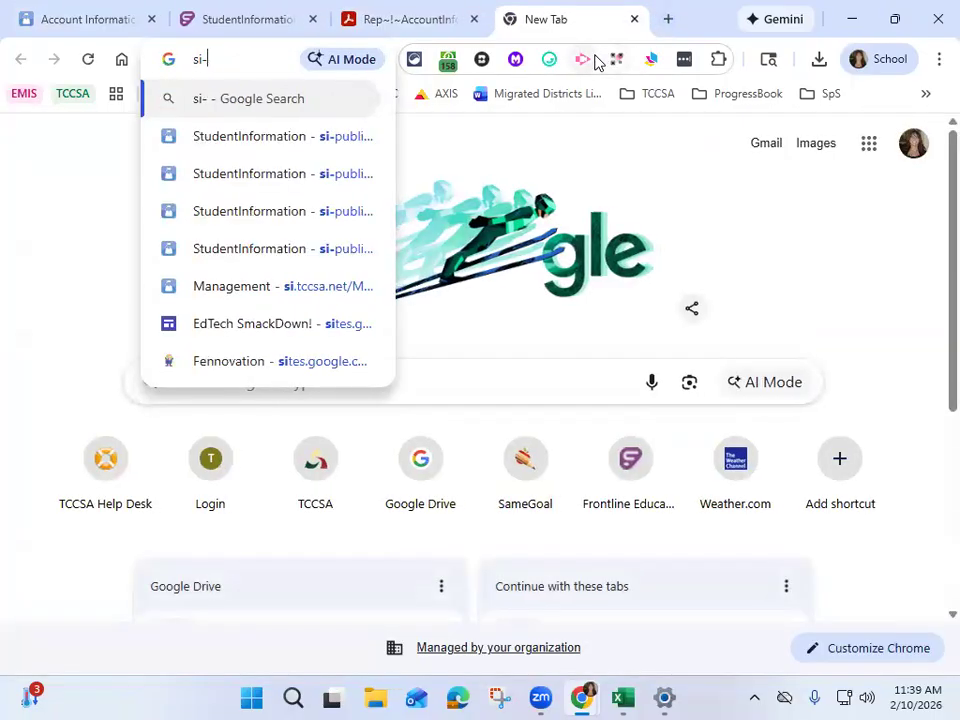
{"action": "type", "text": "pu"}
{"action": "key", "text": "Right"}
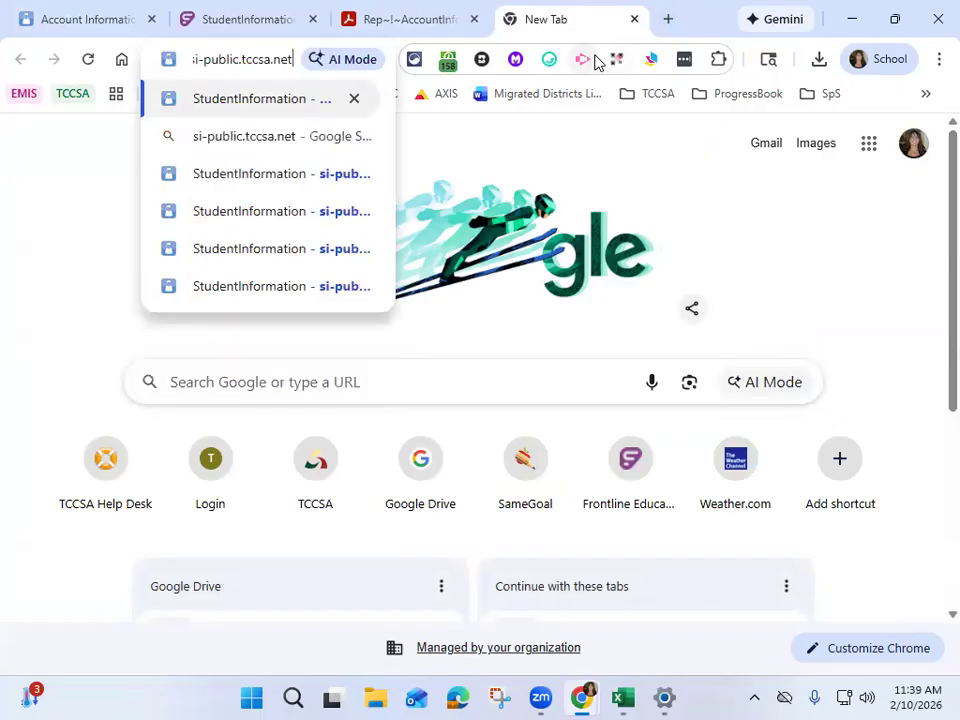
{"action": "key", "text": "Return"}
Copy the student's username from the account letter PDF into the portal's Username field
{"action": "left_click", "coordinate": [425, 15]}
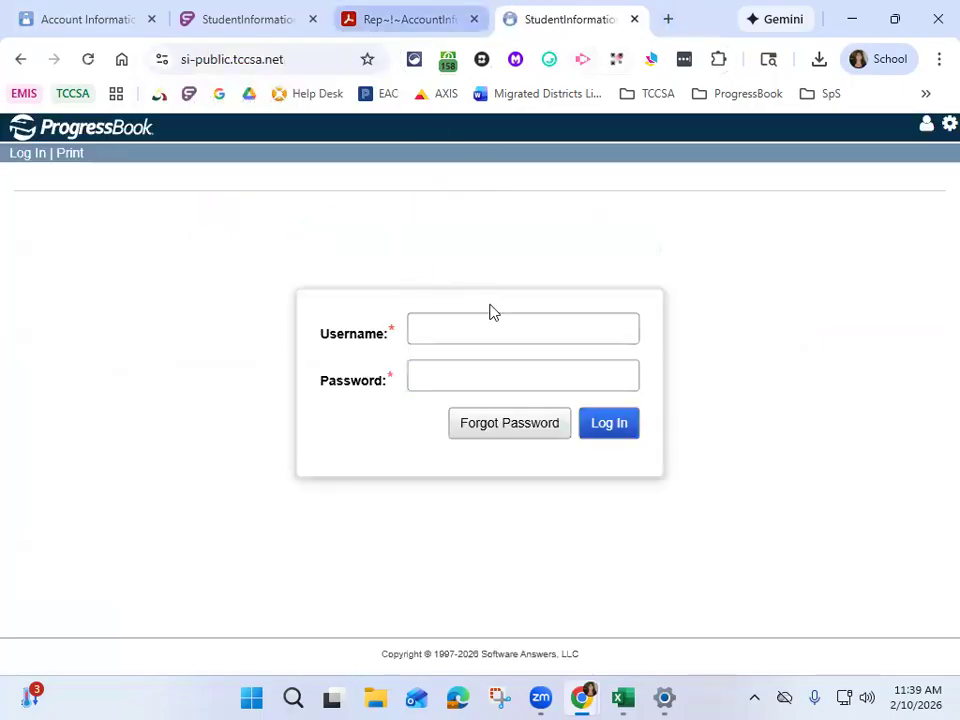
{"action": "scroll", "coordinate": [450, 460], "scroll_direction": "down", "scroll_amount": 3}
{"action": "scroll", "coordinate": [462, 484], "scroll_direction": "down", "scroll_amount": 5}
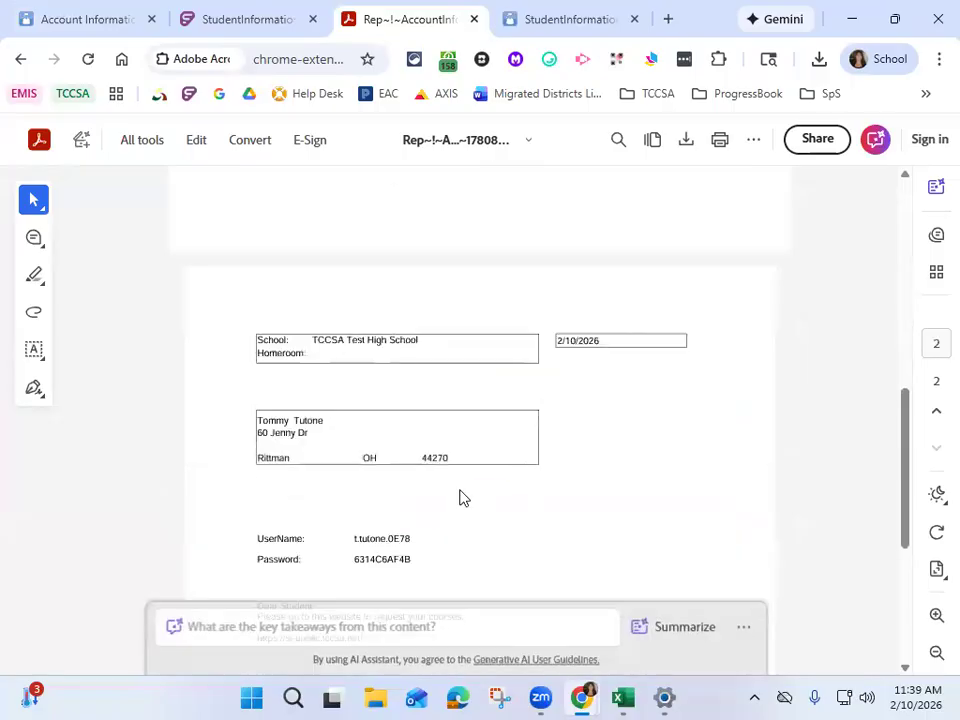
{"action": "left_click_drag", "start_coordinate": [388, 358], "coordinate": [407, 360]}
{"action": "key", "text": "ctrl+c"}
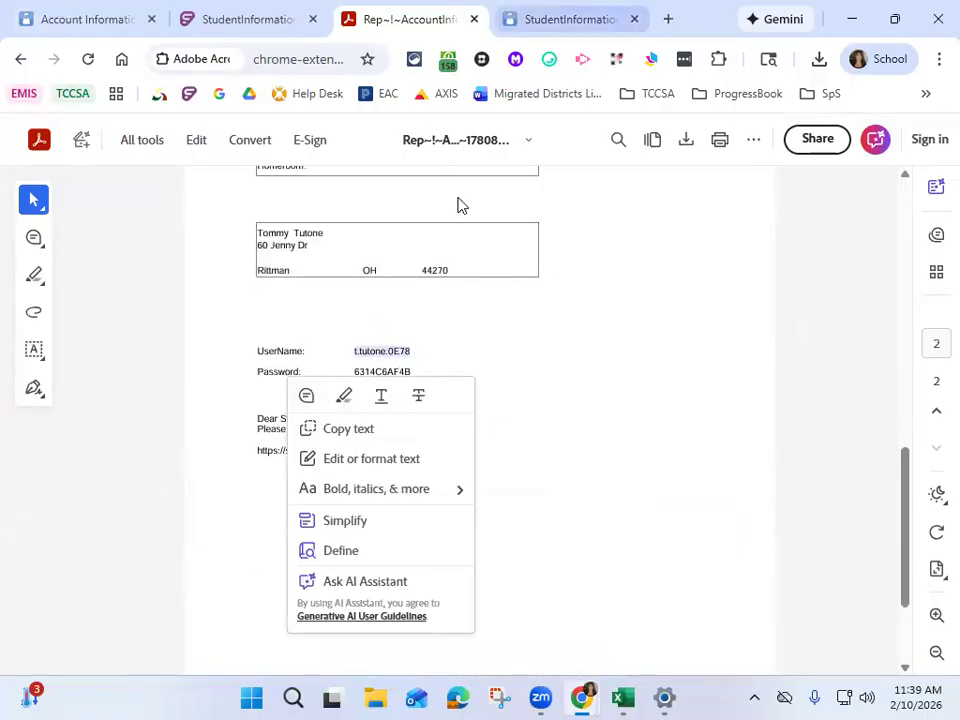
{"action": "left_click", "coordinate": [567, 19]}
{"action": "left_click", "coordinate": [440, 315]}
{"action": "key", "text": "ctrl+v"}
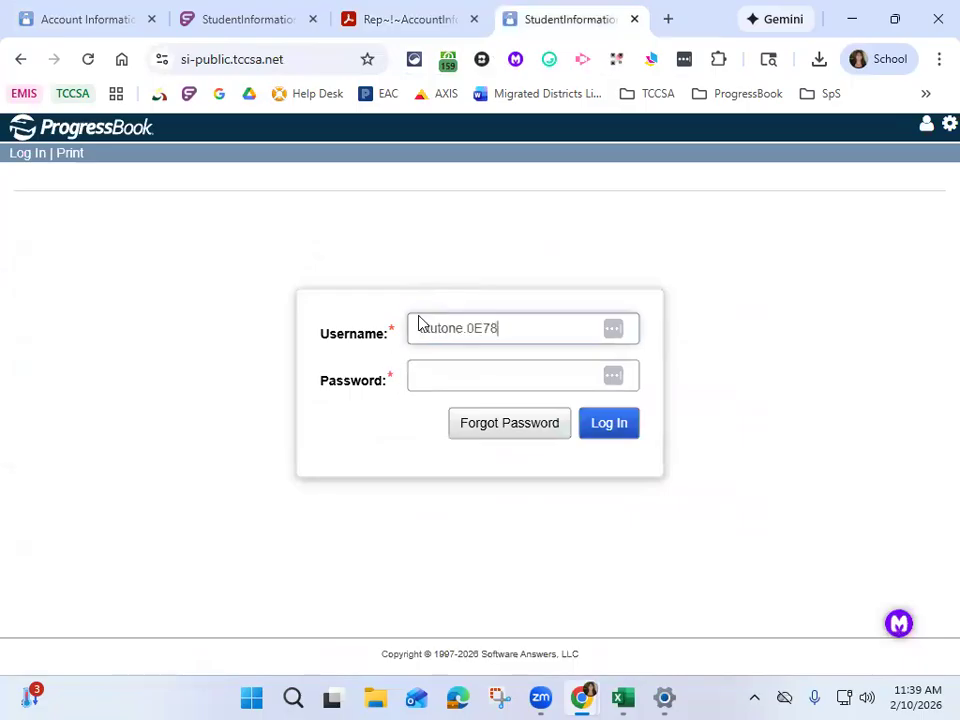
Copy the student's password from the account letter into the portal's Password field and log in
{"action": "left_click", "coordinate": [381, 17]}
{"action": "left_click_drag", "start_coordinate": [354, 372], "coordinate": [410, 372]}
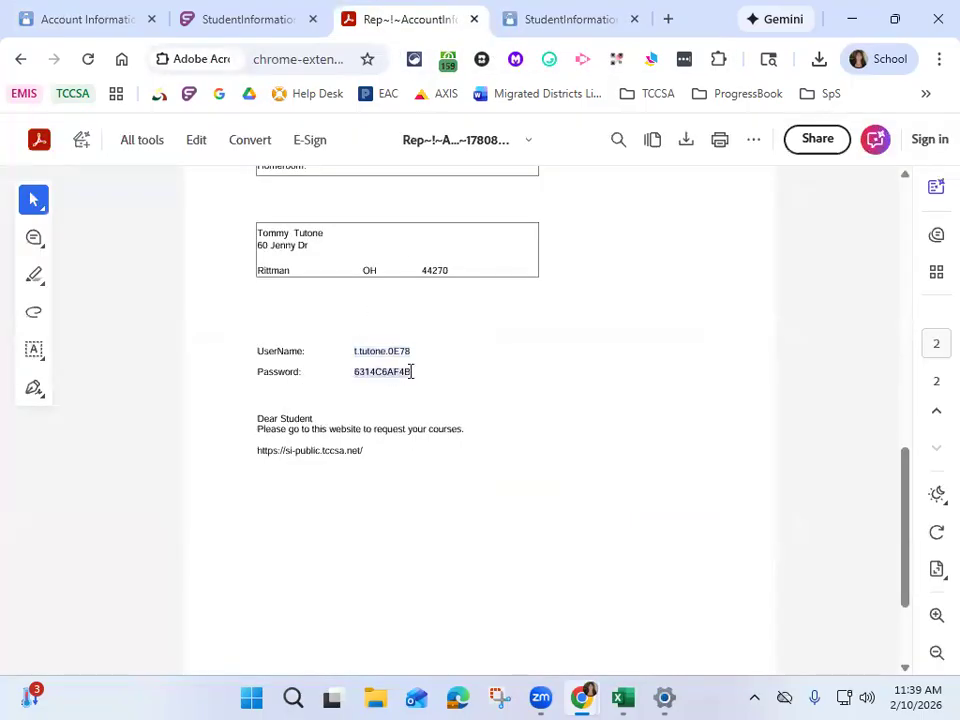
{"action": "left_click", "coordinate": [545, 17]}
{"action": "left_click", "coordinate": [470, 371]}
{"action": "key", "text": "ctrl+v"}
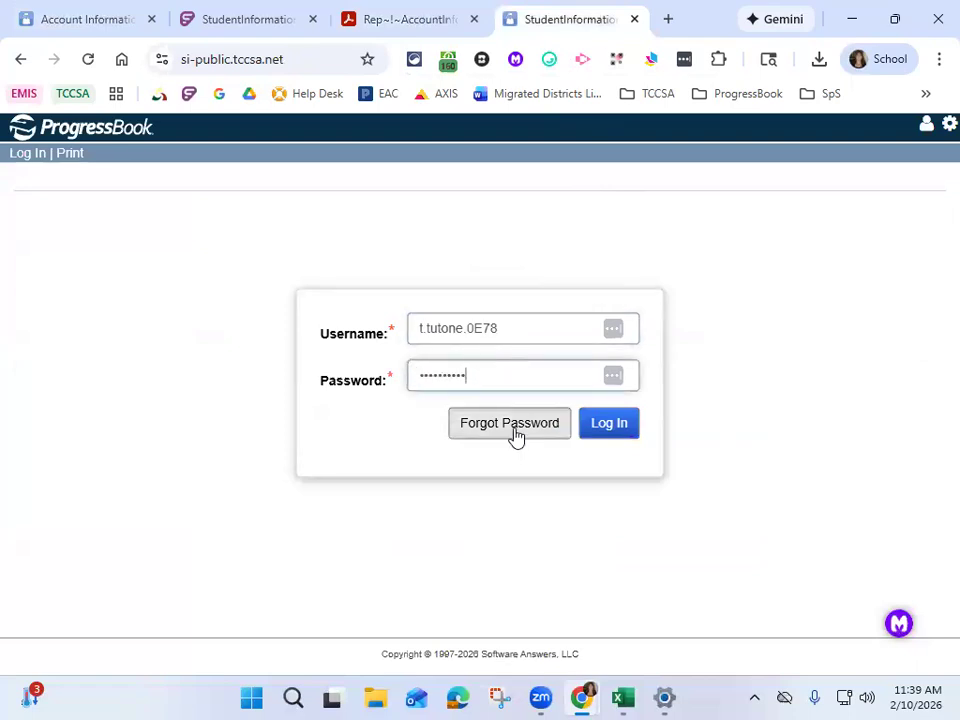
{"action": "left_click", "coordinate": [598, 424]}
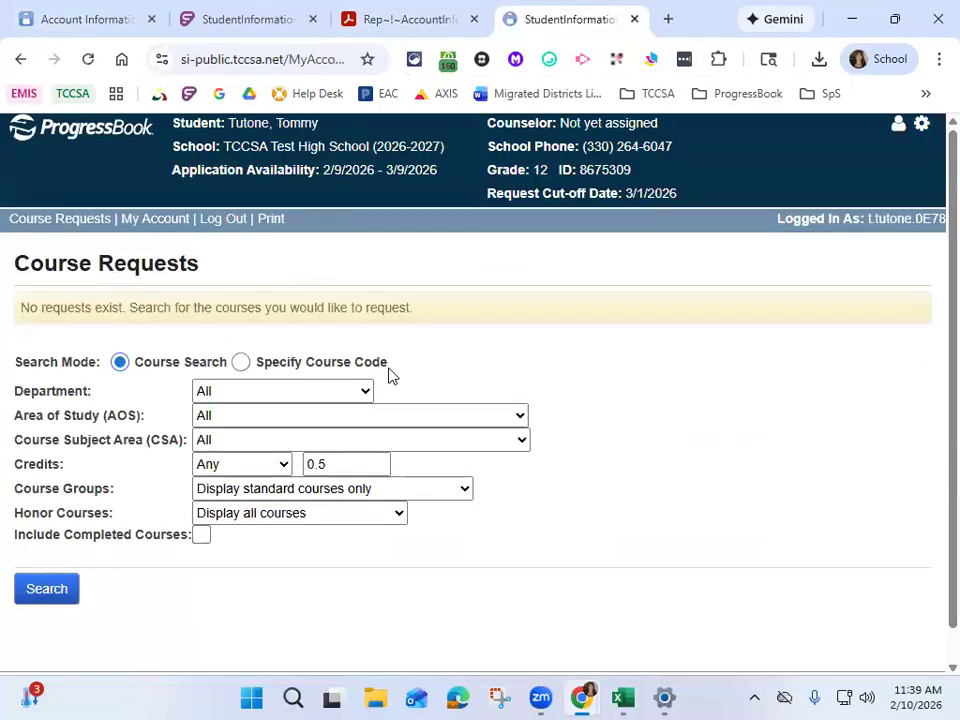
Run the course search with the default criteria and add a request for 004 ENGLISH 12
{"action": "scroll", "coordinate": [80, 530], "scroll_direction": "down", "scroll_amount": 1}
{"action": "left_click", "coordinate": [47, 562]}
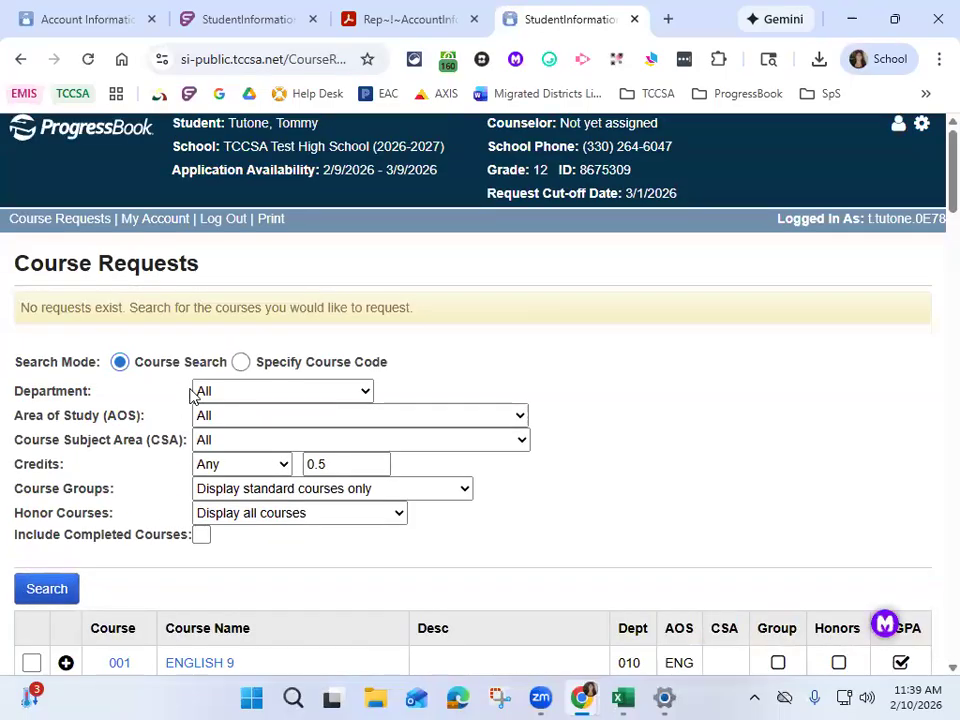
{"action": "scroll", "coordinate": [246, 377], "scroll_direction": "down", "scroll_amount": 3}
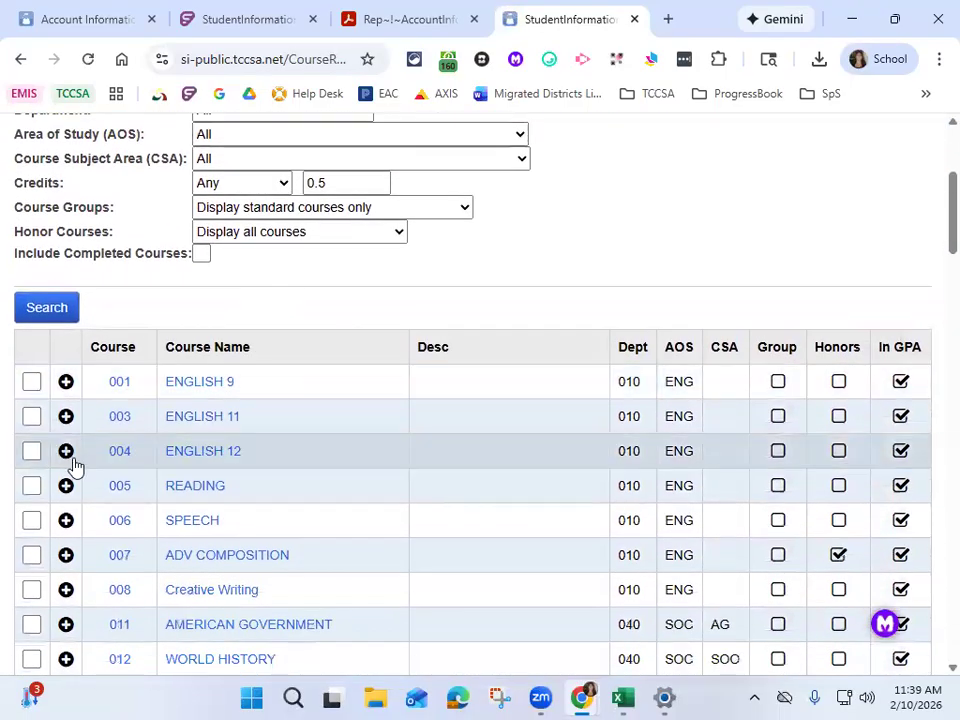
{"action": "left_click", "coordinate": [65, 451]}
Review the prerequisite notice for the ENGLISH 12 request and add a request for 008 Creative Writing
{"action": "scroll", "coordinate": [221, 368], "scroll_direction": "down", "scroll_amount": 1}
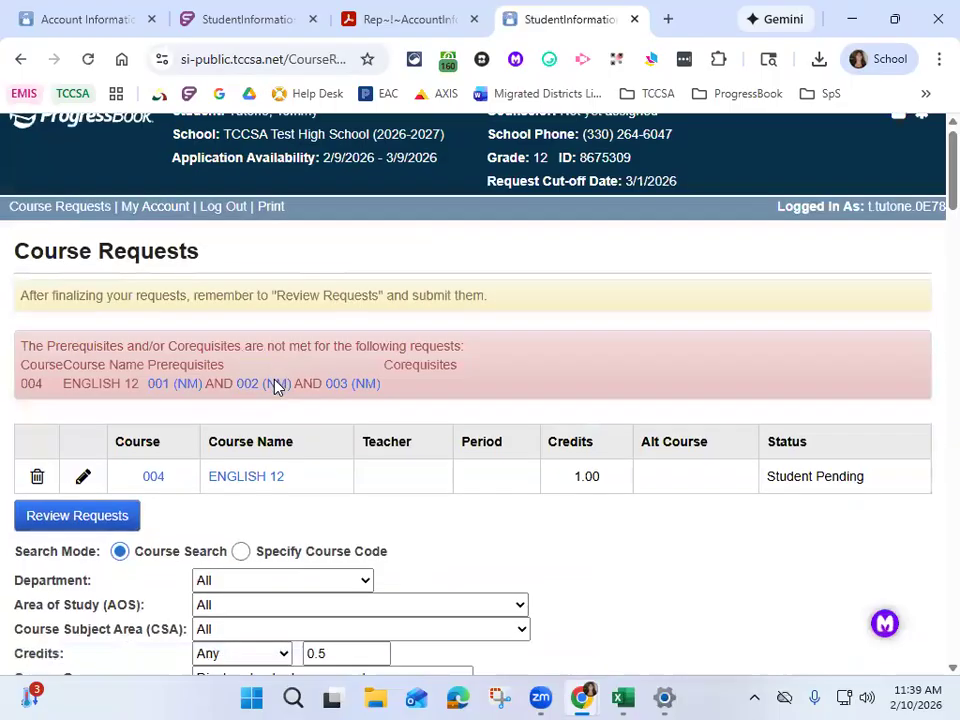
{"action": "scroll", "coordinate": [190, 362], "scroll_direction": "down", "scroll_amount": 2}
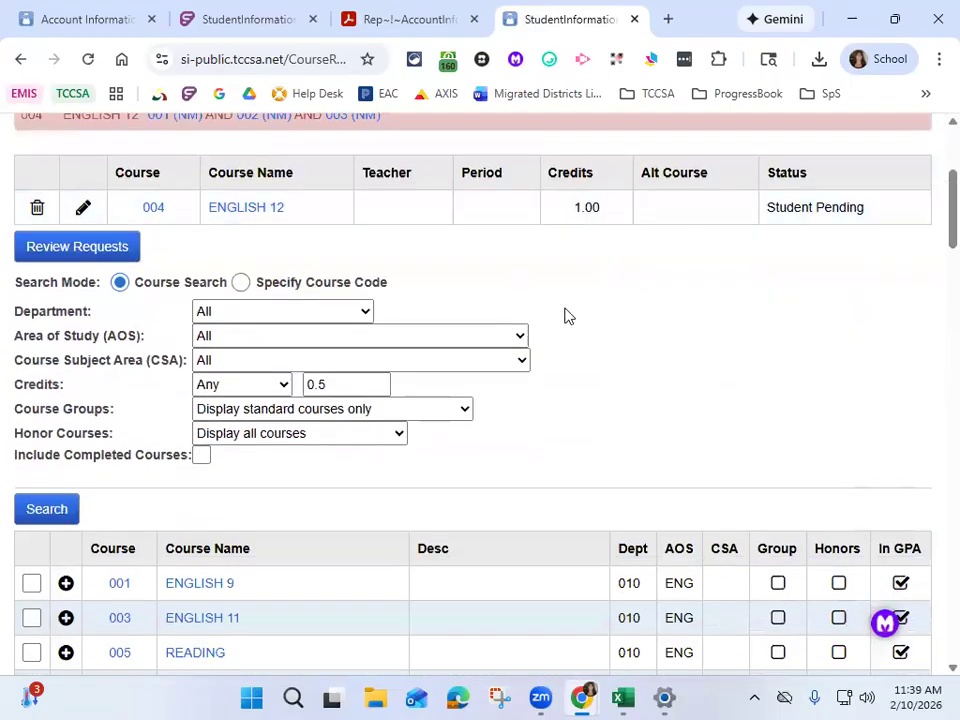
{"action": "scroll", "coordinate": [450, 335], "scroll_direction": "up", "scroll_amount": 3}
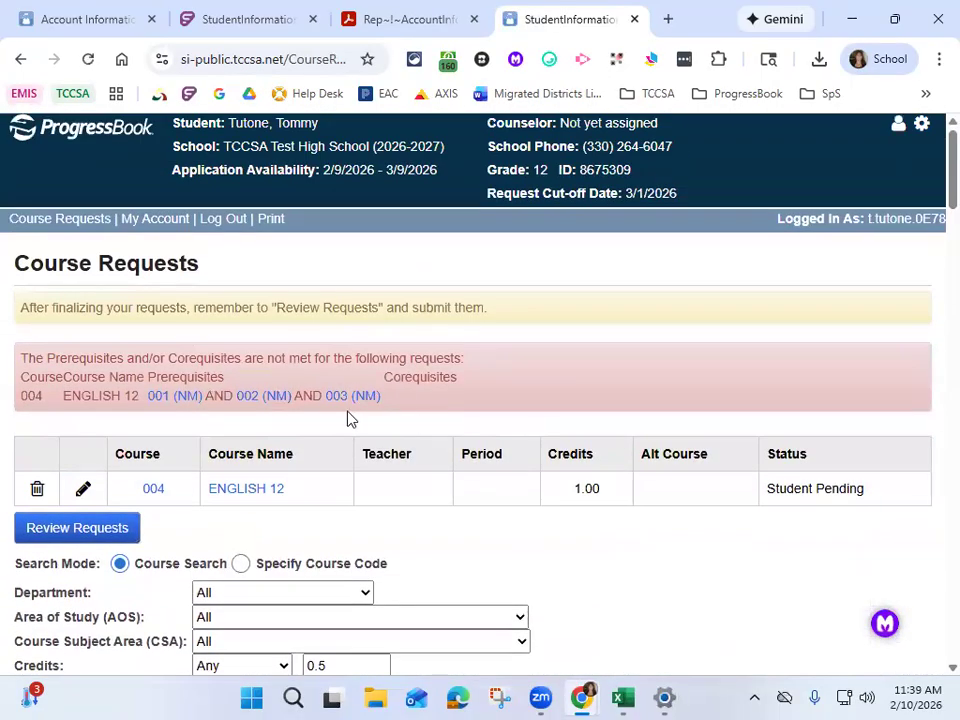
{"action": "scroll", "coordinate": [355, 412], "scroll_direction": "down", "scroll_amount": 6}
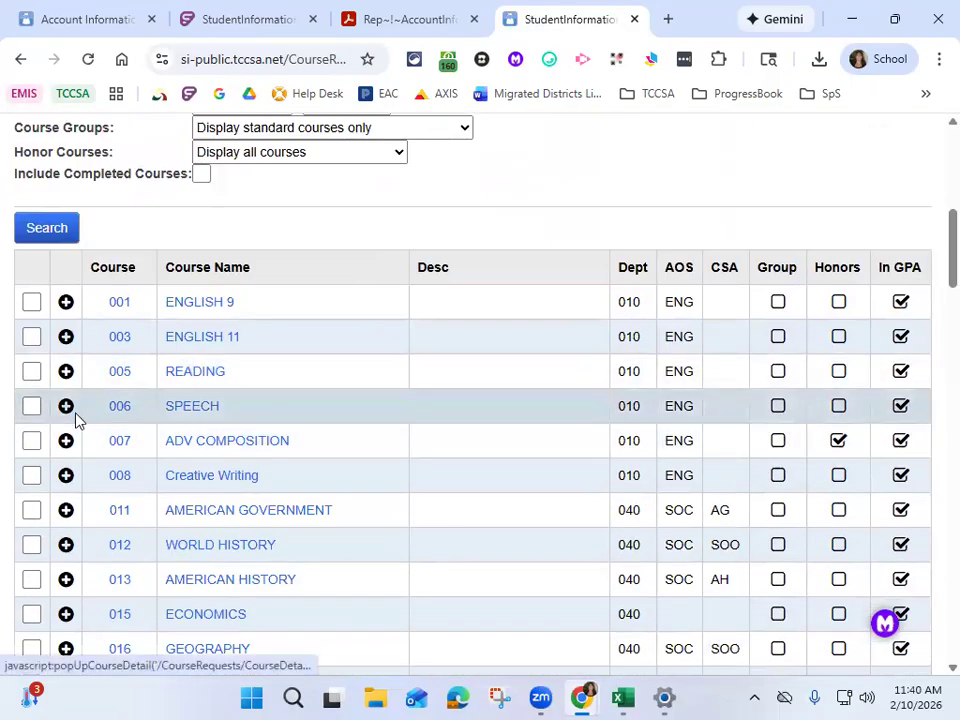
{"action": "left_click", "coordinate": [68, 479]}
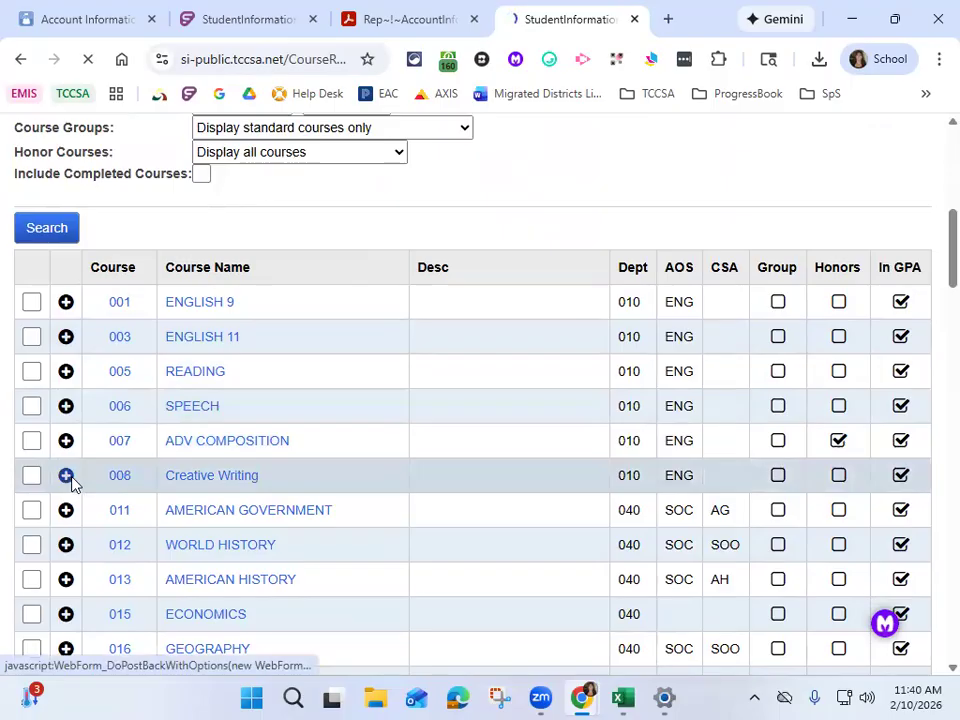
Add a request for 098 CURRENT EVENTS from the course search results
{"action": "scroll", "coordinate": [200, 442], "scroll_direction": "down", "scroll_amount": 10}
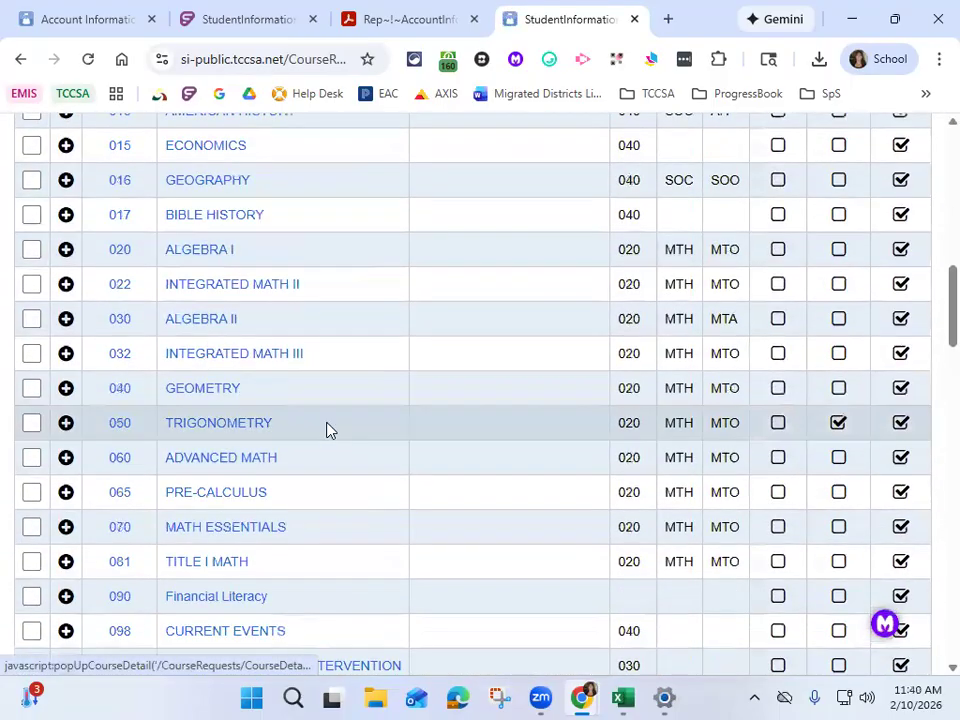
{"action": "scroll", "coordinate": [328, 430], "scroll_direction": "down", "scroll_amount": 4}
{"action": "scroll", "coordinate": [328, 430], "scroll_direction": "down", "scroll_amount": 2}
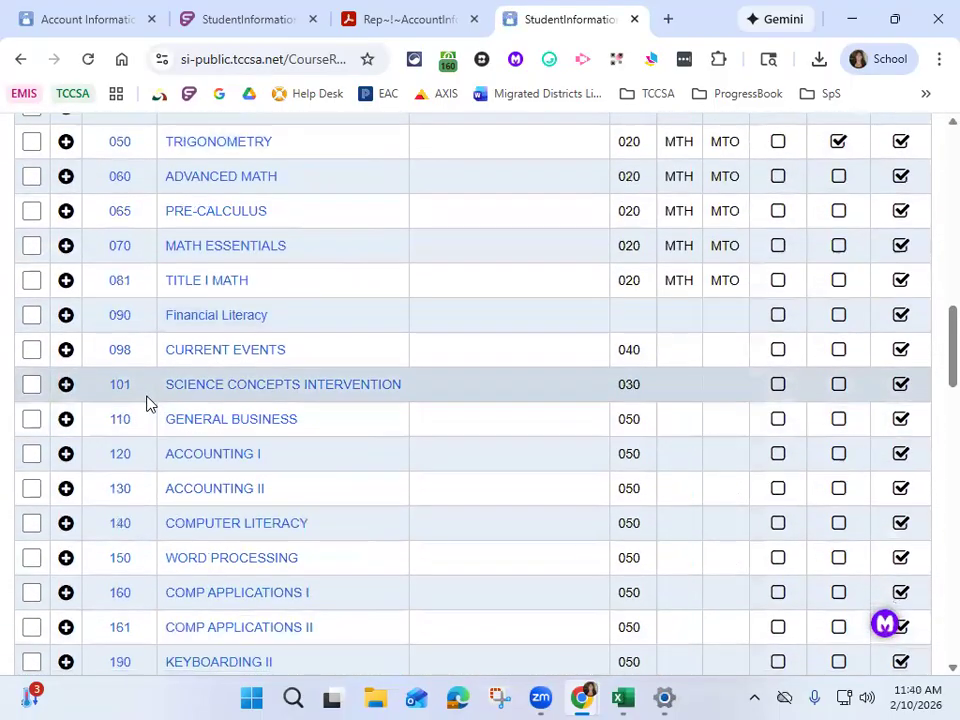
{"action": "left_click", "coordinate": [64, 353]}
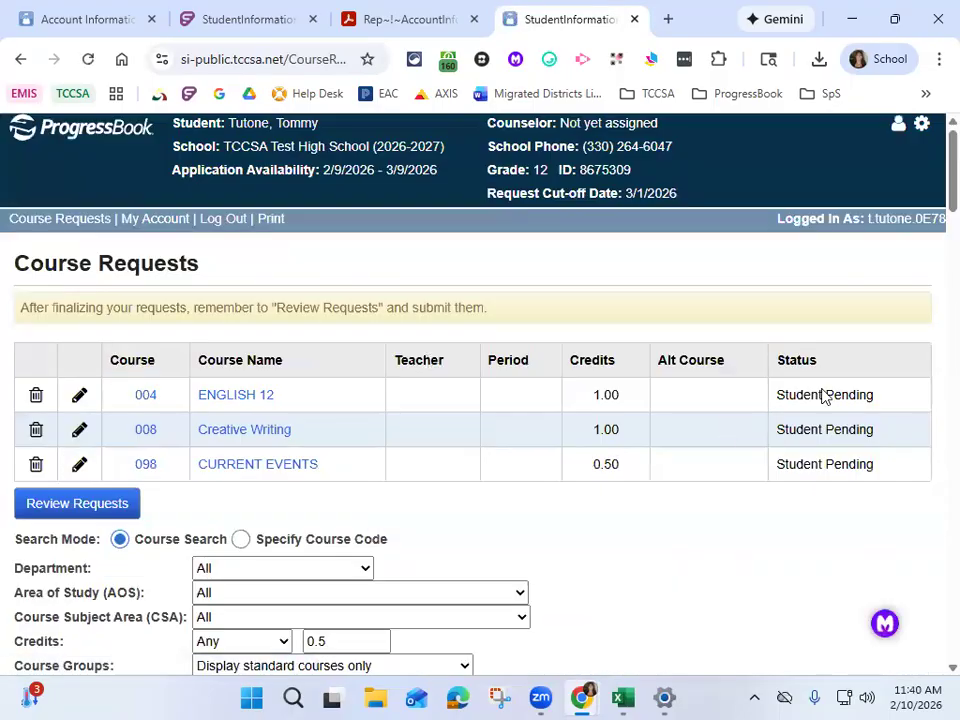
Look over the pending course requests and log out of the student portal without submitting them
{"action": "scroll", "coordinate": [771, 454], "scroll_direction": "down", "scroll_amount": 6}
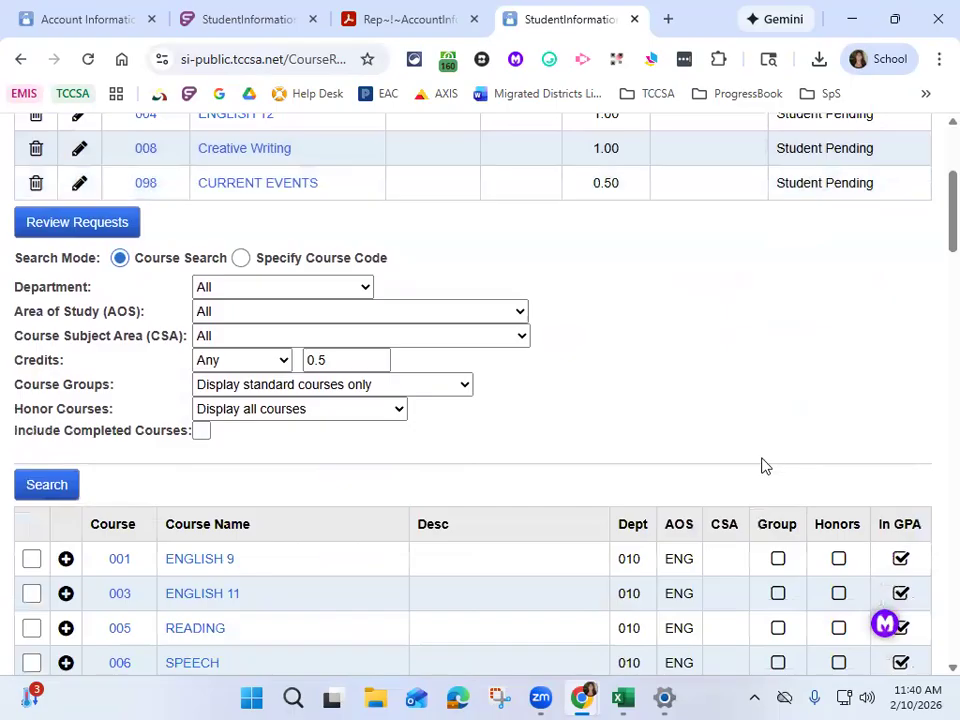
{"action": "scroll", "coordinate": [765, 461], "scroll_direction": "up", "scroll_amount": 6}
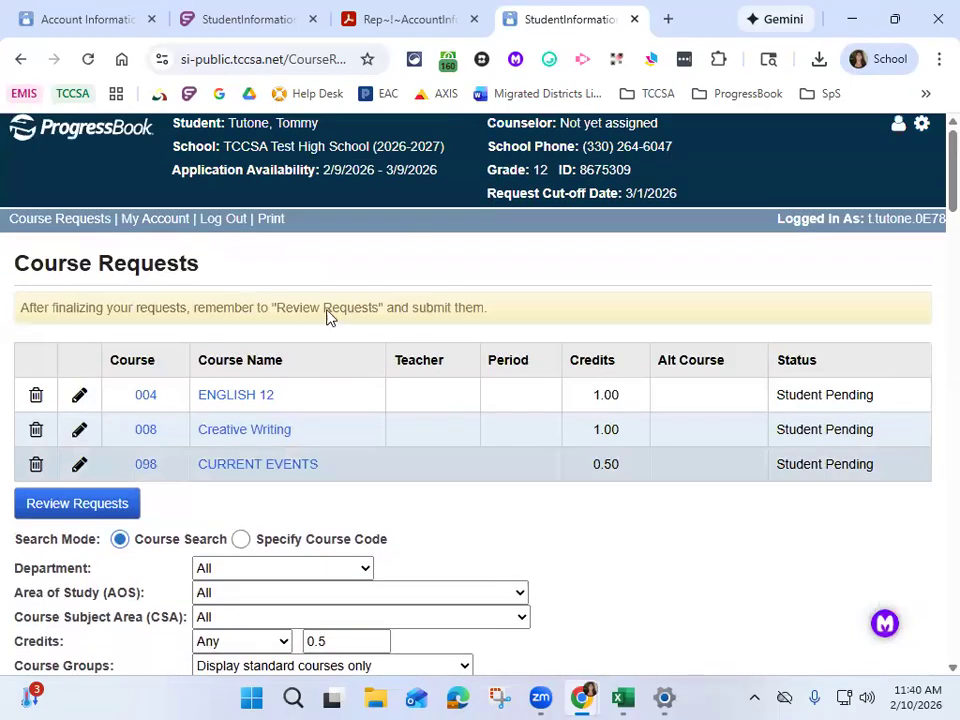
{"action": "left_click", "coordinate": [224, 222]}
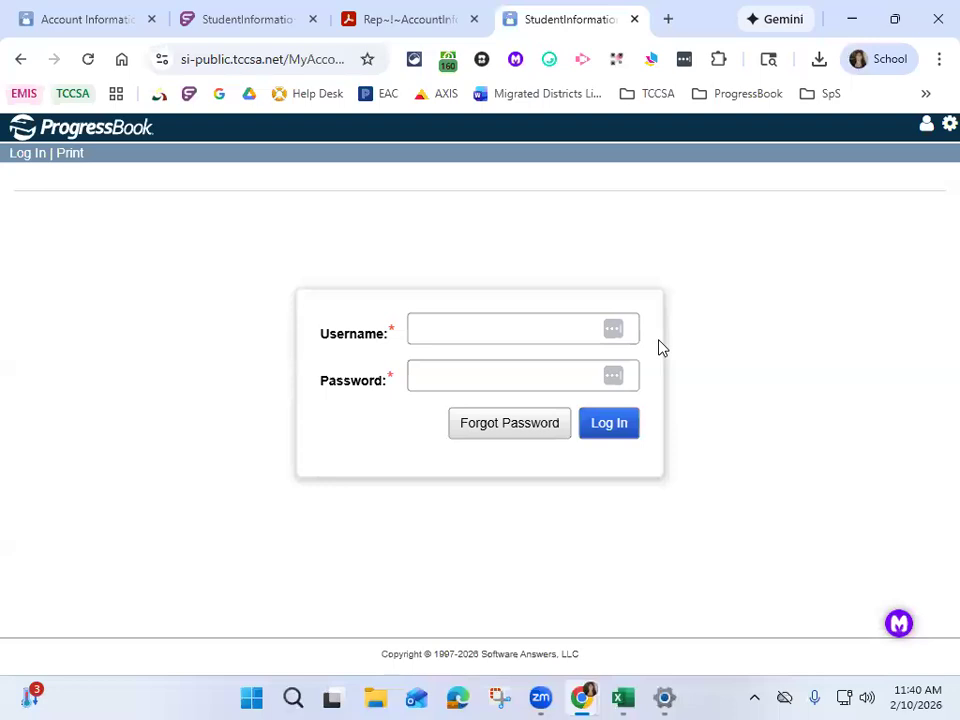
Switch to the StudentInformation staff site, search for the student by name and go to the StudentInformation home page
{"action": "left_click", "coordinate": [94, 24]}
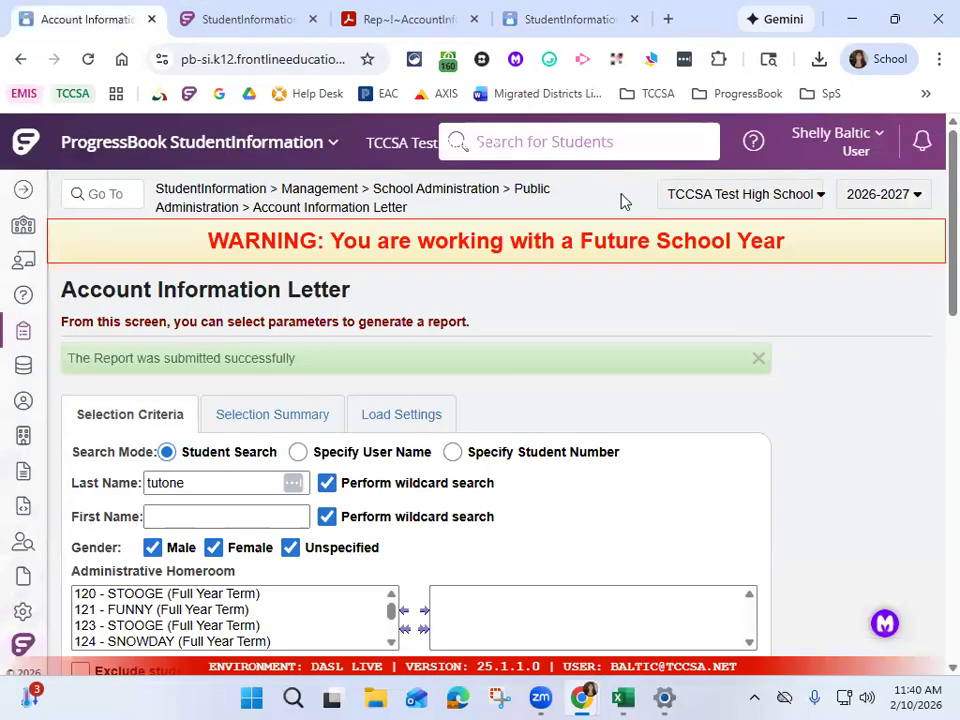
{"action": "type", "text": "tuntome"}
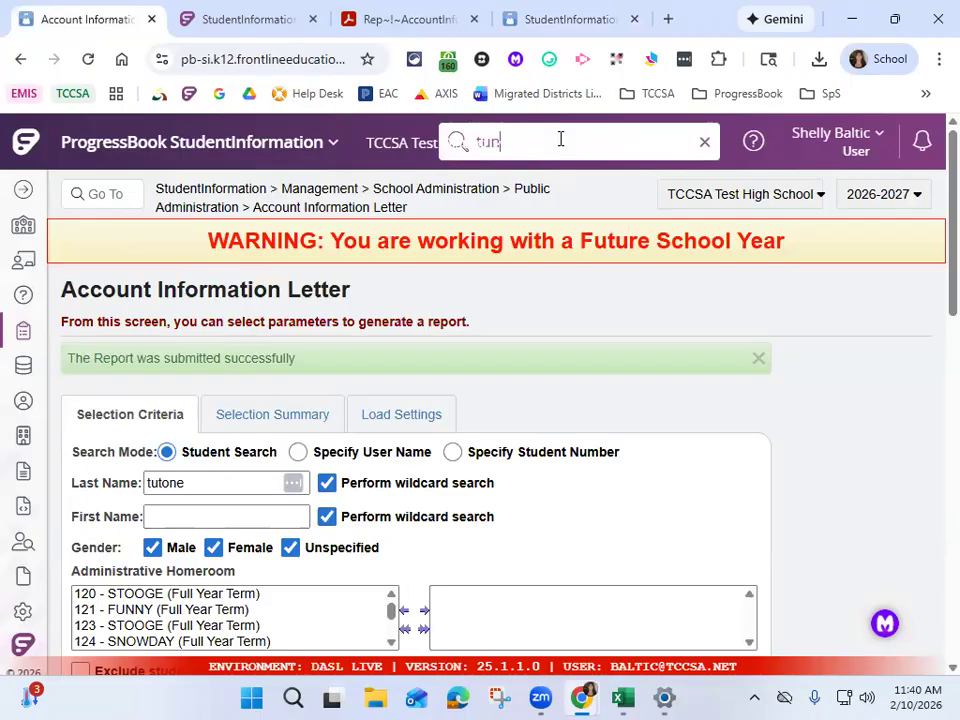
{"action": "key", "text": "Return"}
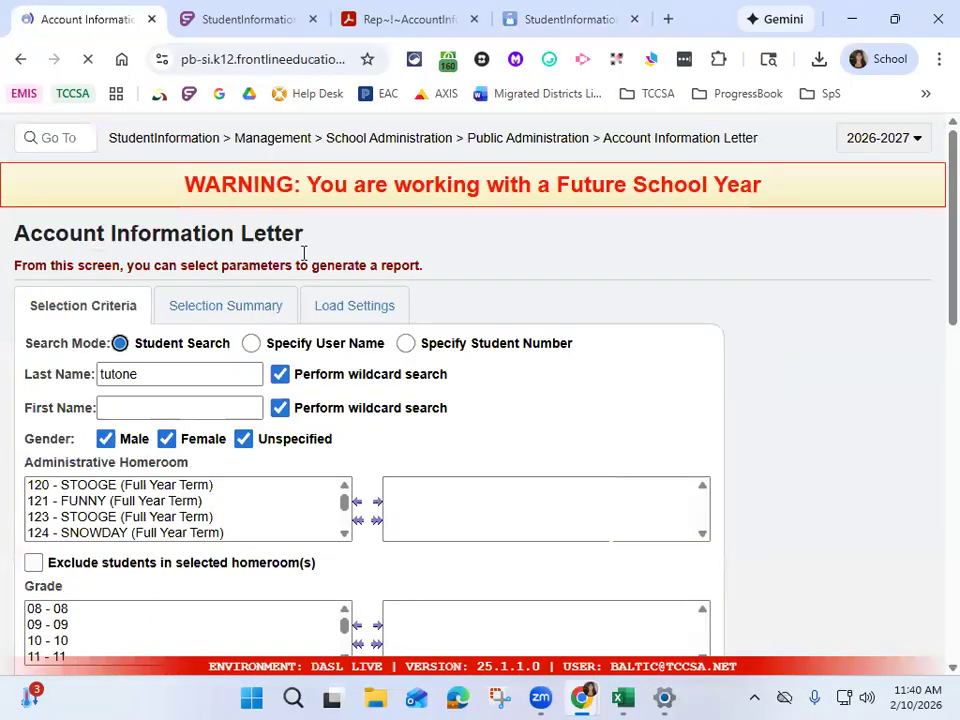
{"action": "left_click", "coordinate": [235, 196]}
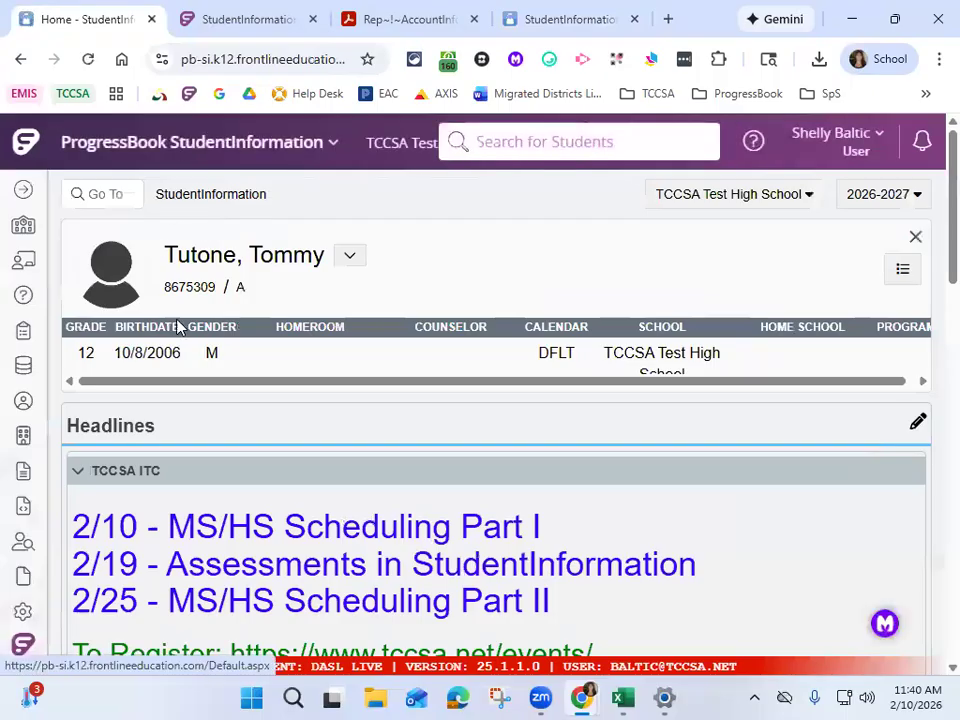
Open the student's scheduling Requests page and review the status of each course request
{"action": "left_click", "coordinate": [24, 192]}
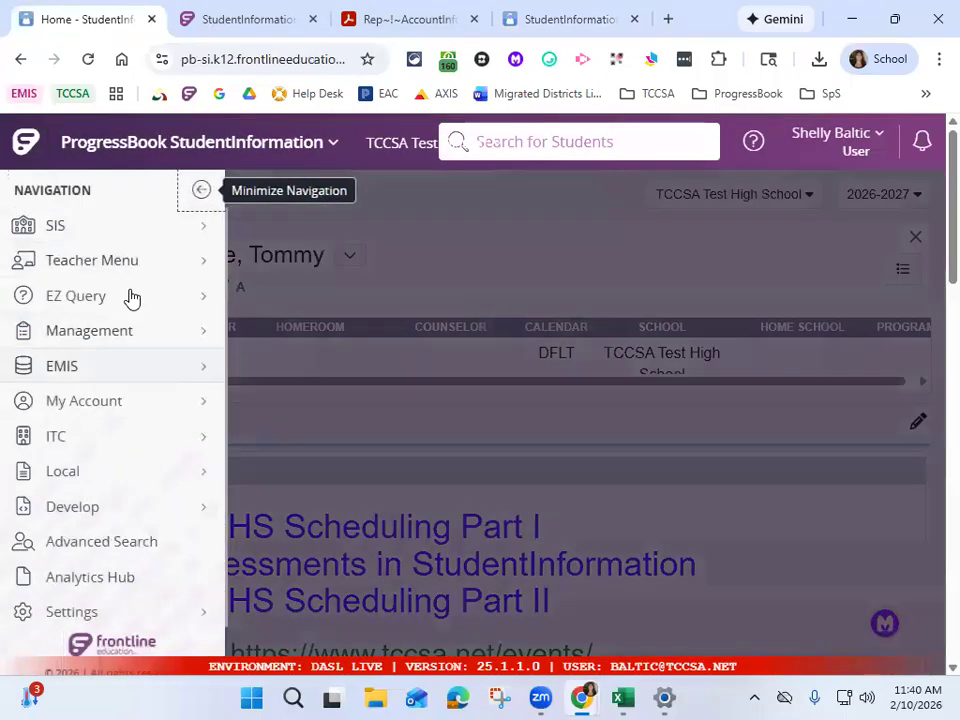
{"action": "left_click", "coordinate": [124, 229]}
{"action": "left_click", "coordinate": [401, 465]}
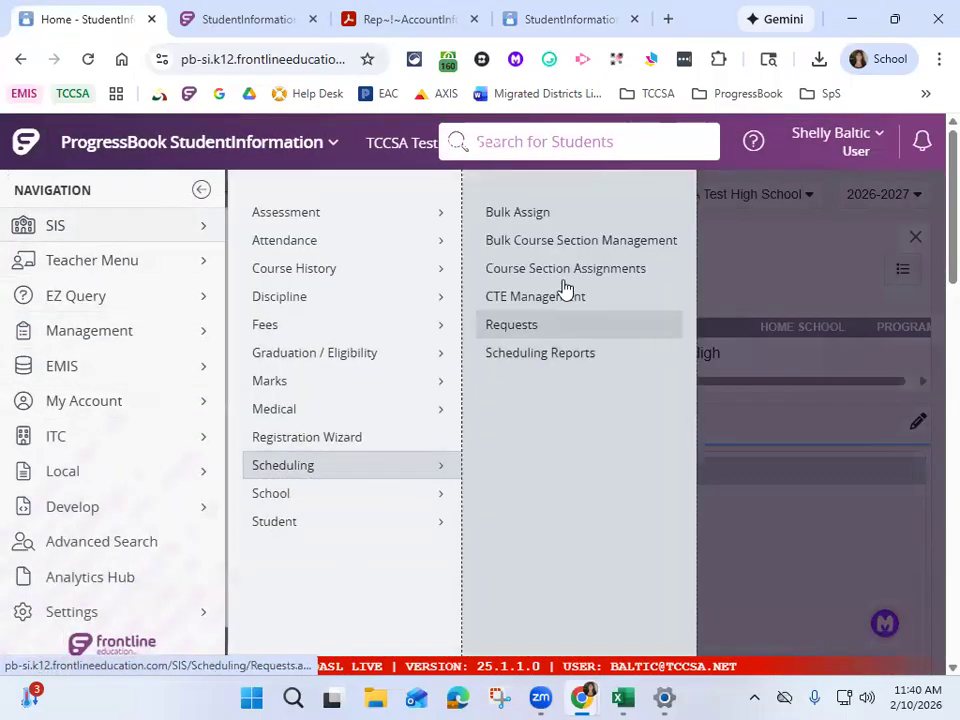
{"action": "left_click", "coordinate": [553, 328]}
{"action": "scroll", "coordinate": [557, 349], "scroll_direction": "down", "scroll_amount": 3}
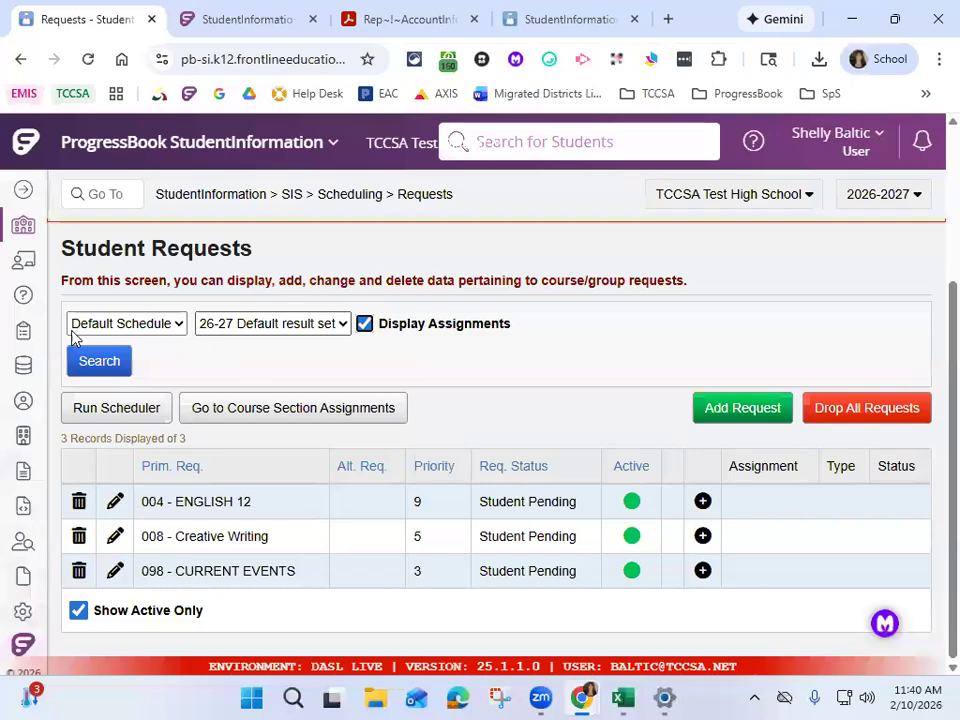
Open the Uncommitted Requests page in the school's Public Administration area
{"action": "left_click", "coordinate": [24, 190]}
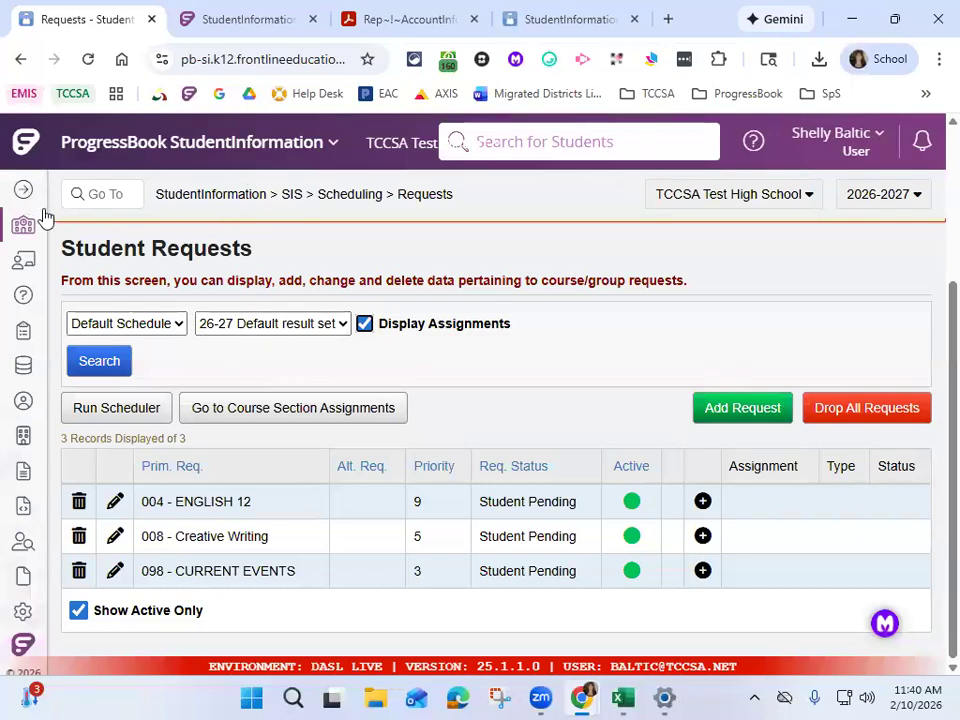
{"action": "left_click", "coordinate": [137, 341]}
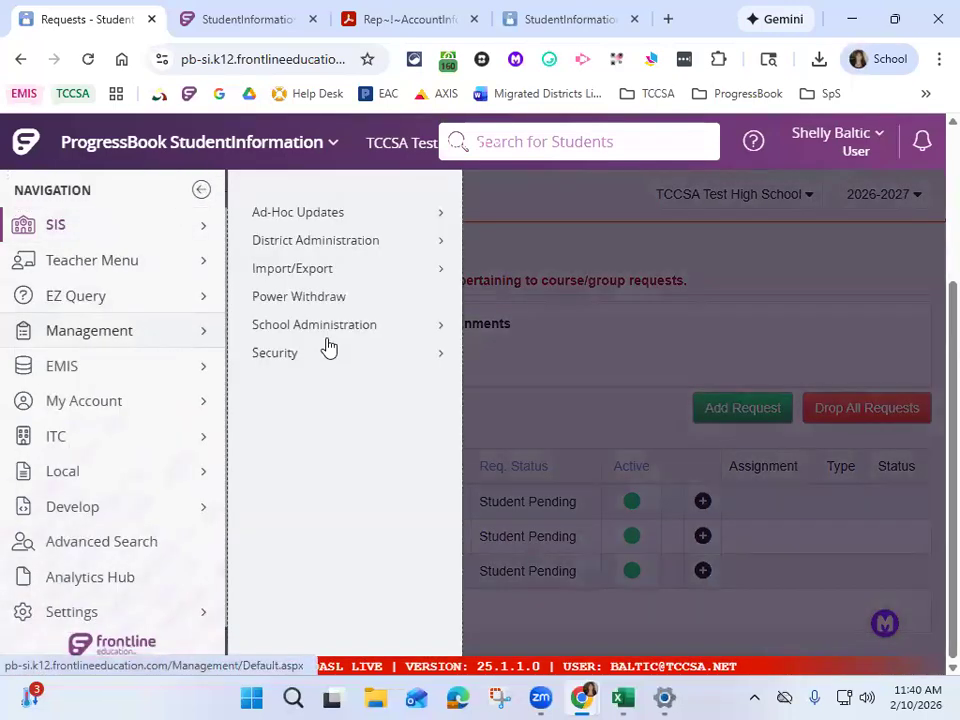
{"action": "left_click", "coordinate": [386, 332]}
{"action": "scroll", "coordinate": [602, 500], "scroll_direction": "down", "scroll_amount": 3}
{"action": "left_click", "coordinate": [591, 520]}
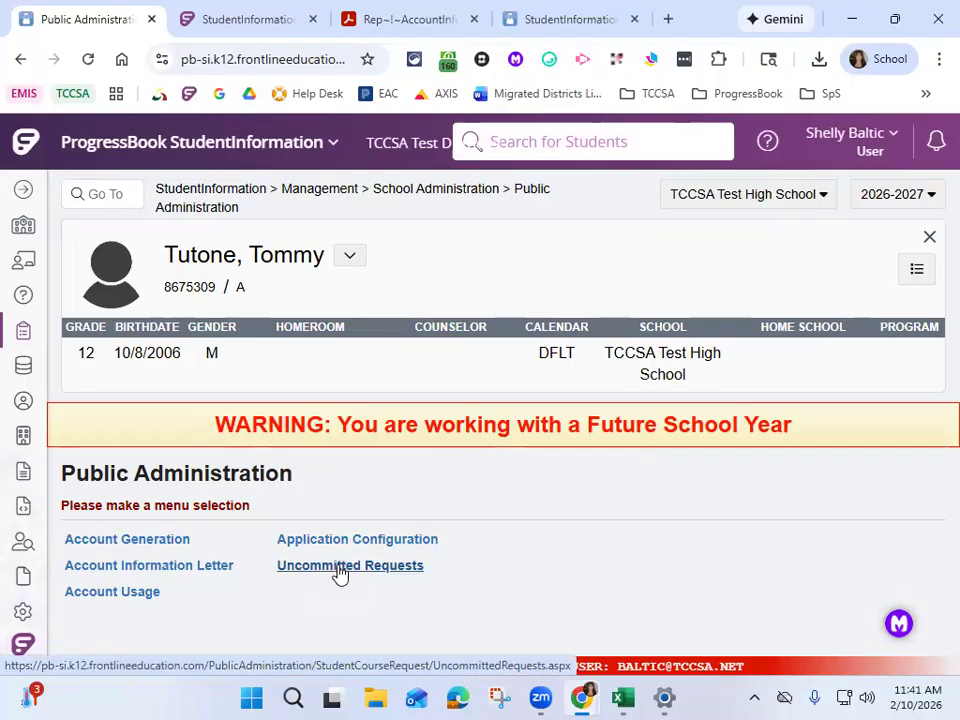
{"action": "left_click", "coordinate": [344, 570]}
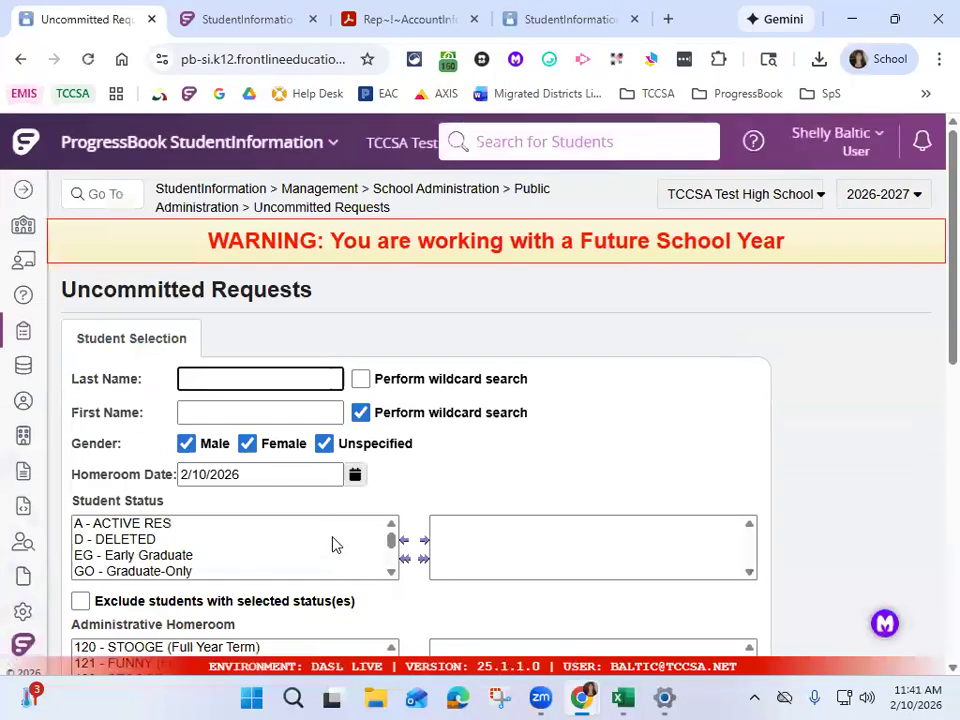
Limit the uncommitted requests search to student status A - ACTIVE RES and grade 12
{"action": "scroll", "coordinate": [264, 334], "scroll_direction": "down", "scroll_amount": 1}
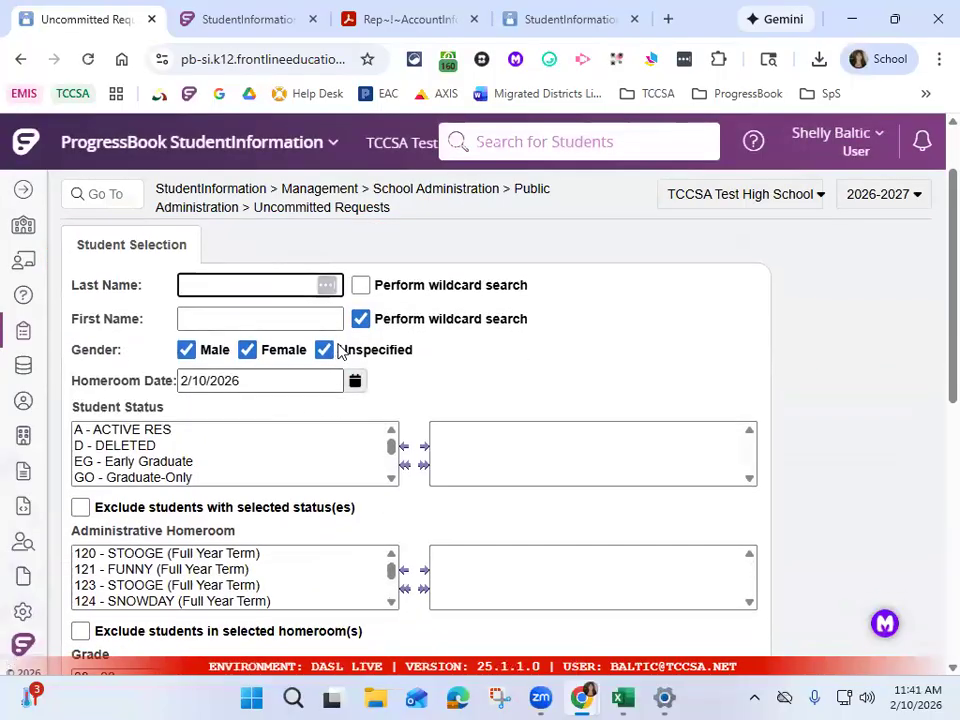
{"action": "double_click", "coordinate": [160, 430]}
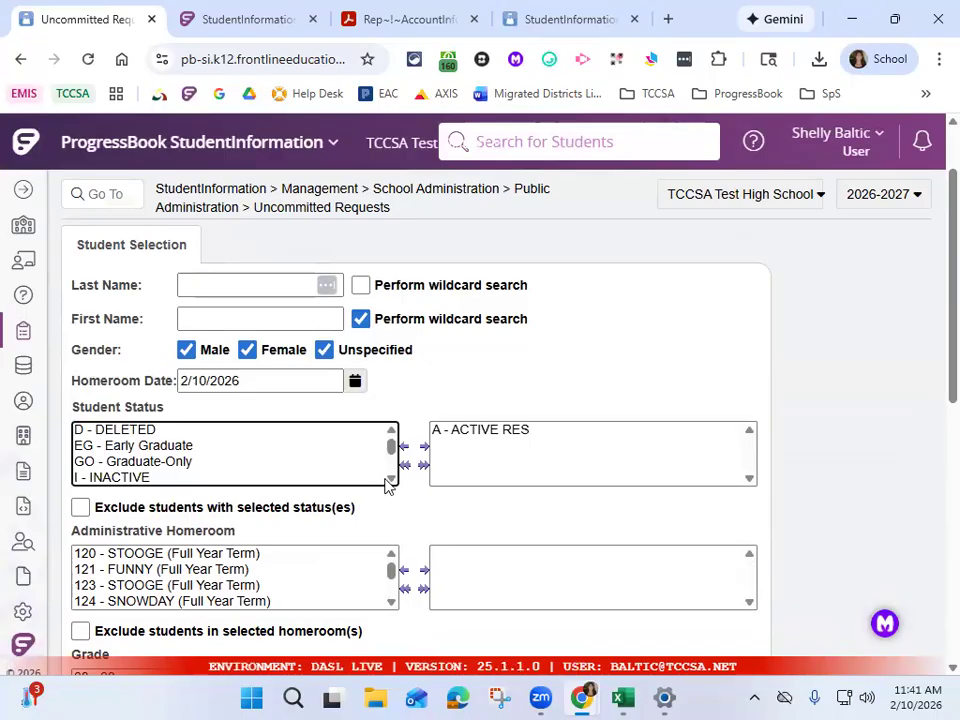
{"action": "scroll", "coordinate": [372, 484], "scroll_direction": "down", "scroll_amount": 1}
{"action": "scroll", "coordinate": [407, 538], "scroll_direction": "down", "scroll_amount": 3}
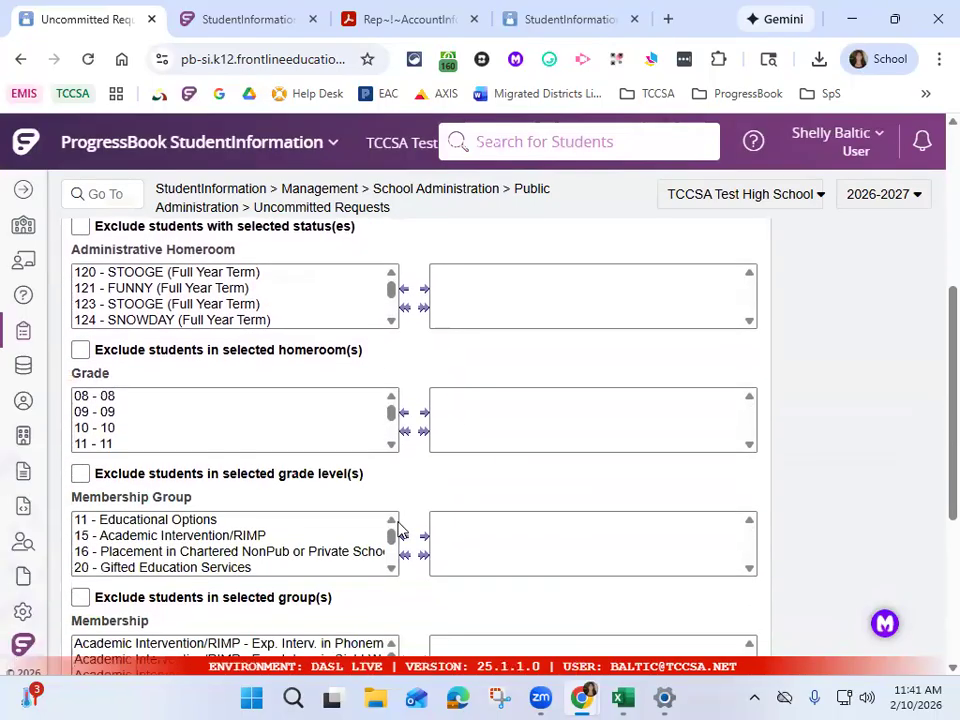
{"action": "scroll", "coordinate": [120, 429], "scroll_direction": "down", "scroll_amount": 1}
{"action": "double_click", "coordinate": [120, 424]}
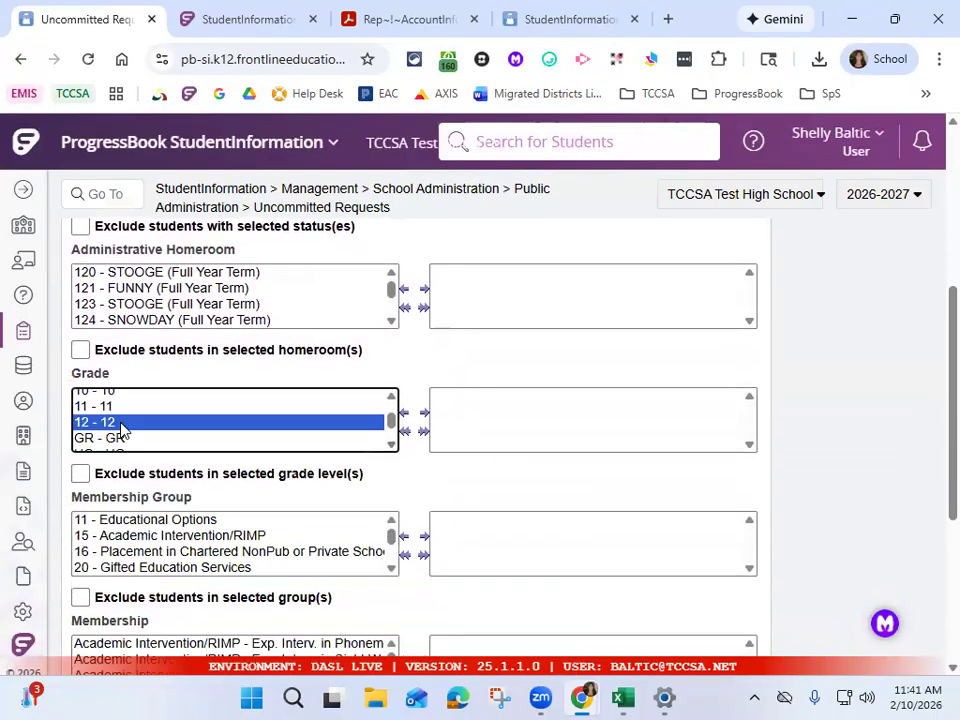
Run the search for requests Uncommitted by Student and check the students listed
{"action": "scroll", "coordinate": [533, 460], "scroll_direction": "down", "scroll_amount": 2}
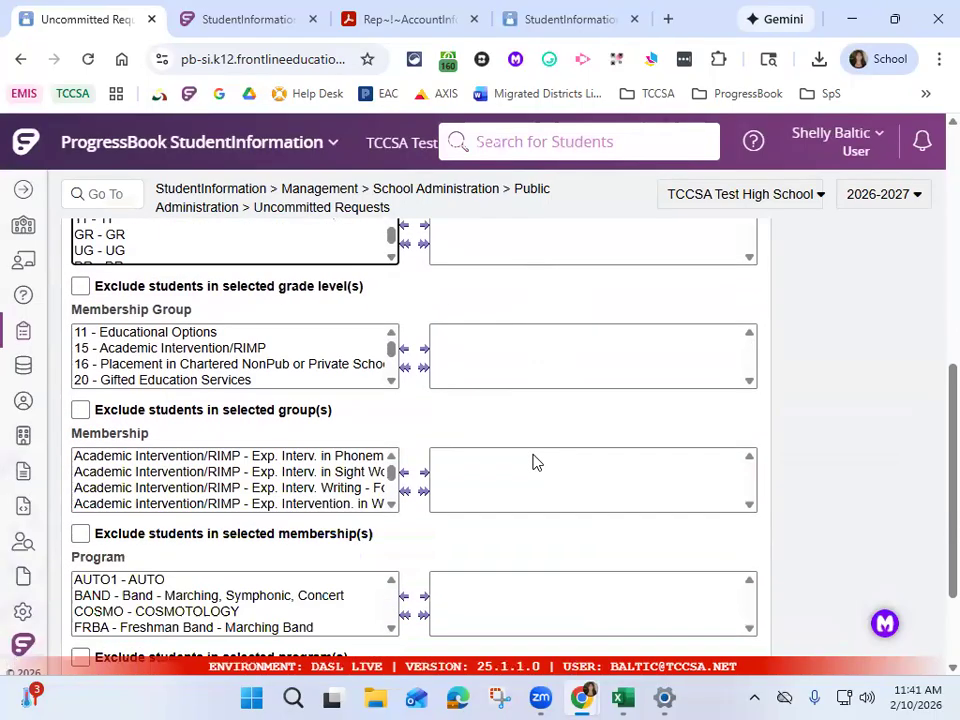
{"action": "scroll", "coordinate": [537, 460], "scroll_direction": "down", "scroll_amount": 2}
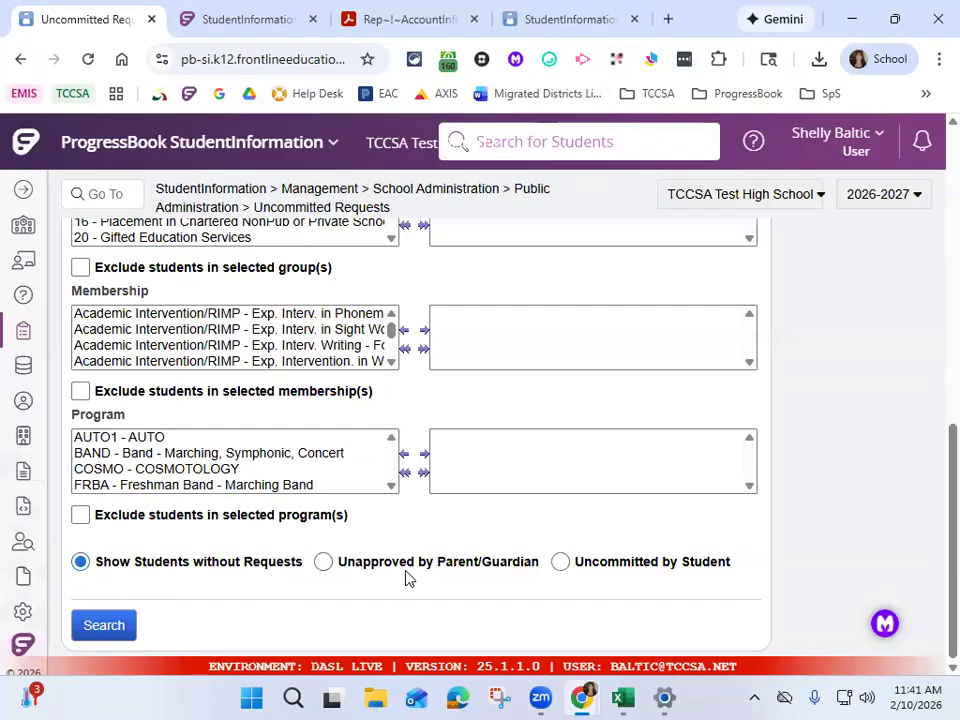
{"action": "left_click", "coordinate": [624, 570]}
{"action": "left_click", "coordinate": [119, 627]}
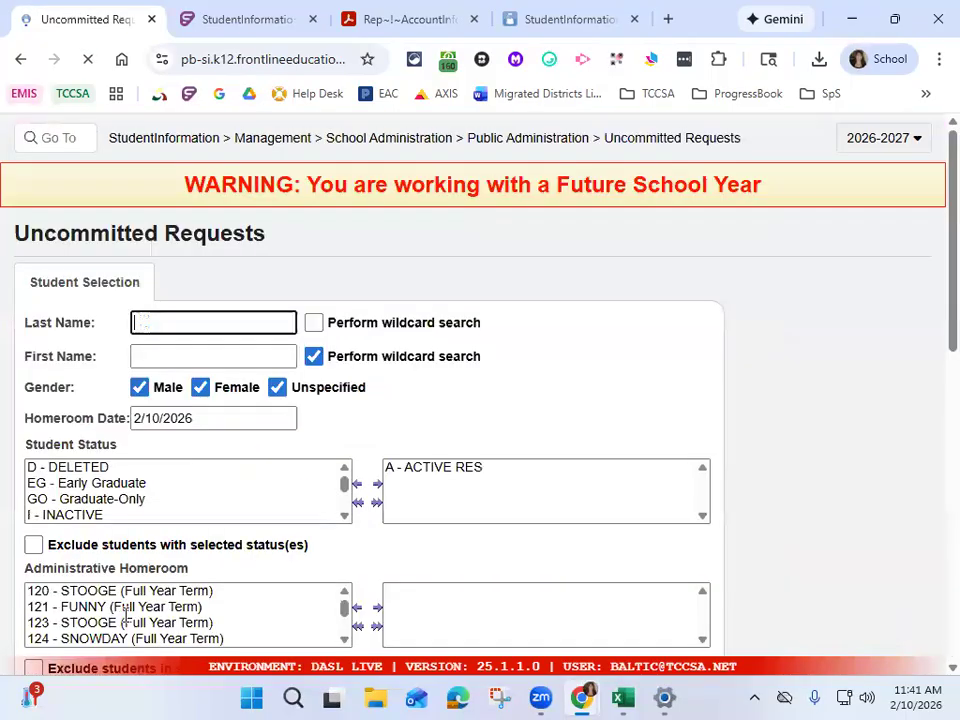
{"action": "scroll", "coordinate": [311, 493], "scroll_direction": "down", "scroll_amount": 8}
{"action": "scroll", "coordinate": [313, 493], "scroll_direction": "down", "scroll_amount": 1}
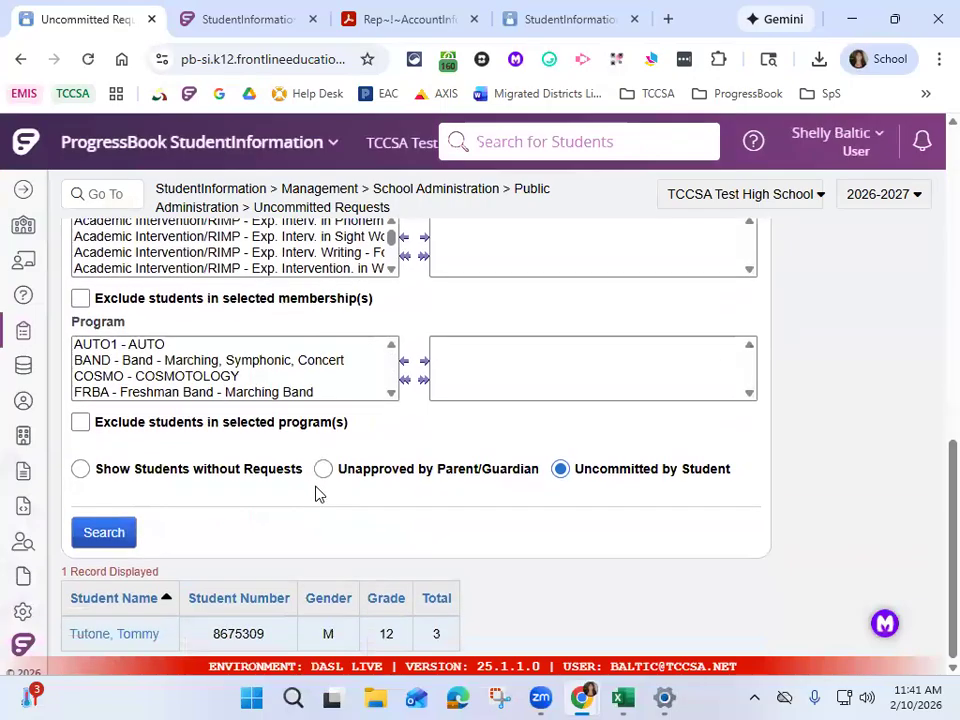
Open the listed student's requests and save the 004 ENGLISH 12 request as Approved, overriding the unmet prerequisites
{"action": "left_click", "coordinate": [157, 634]}
{"action": "scroll", "coordinate": [403, 507], "scroll_direction": "down", "scroll_amount": 3}
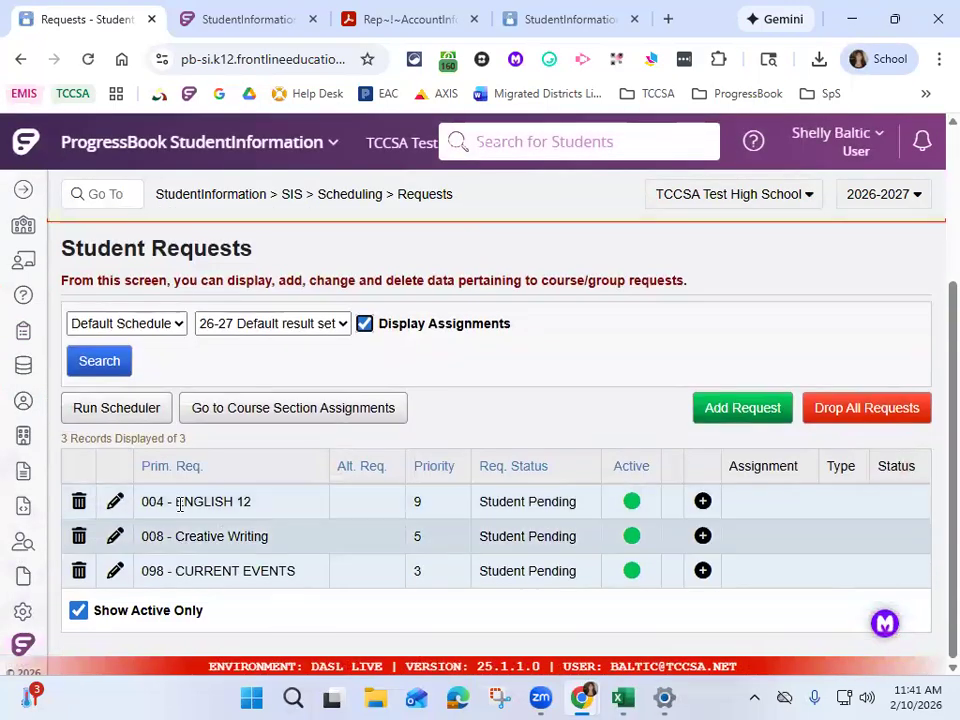
{"action": "left_click", "coordinate": [116, 502]}
{"action": "scroll", "coordinate": [579, 484], "scroll_direction": "down", "scroll_amount": 3}
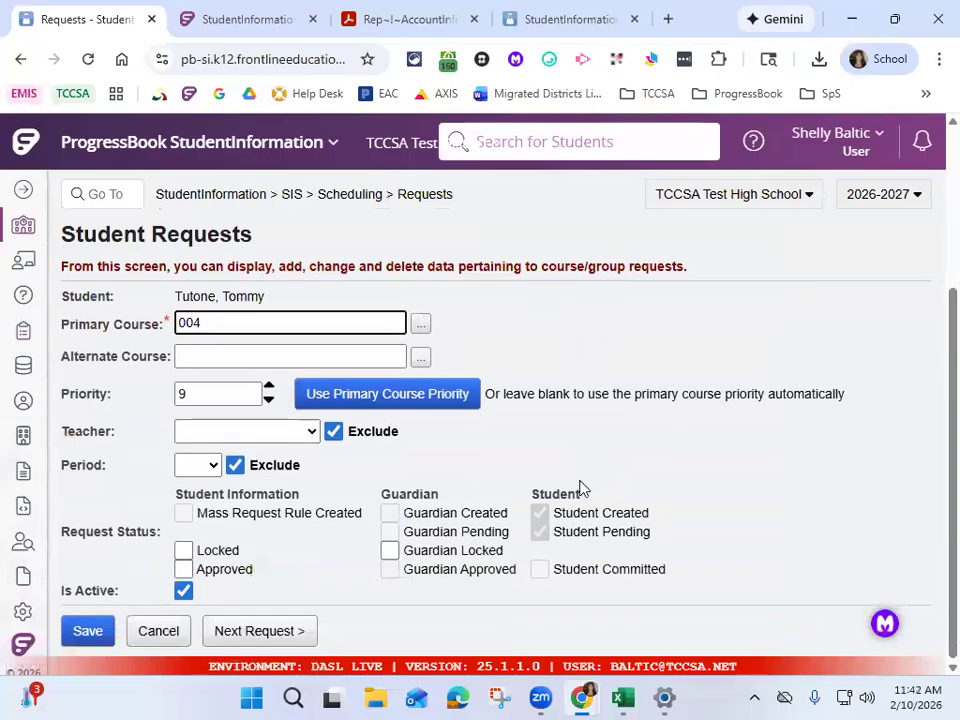
{"action": "left_click", "coordinate": [183, 569]}
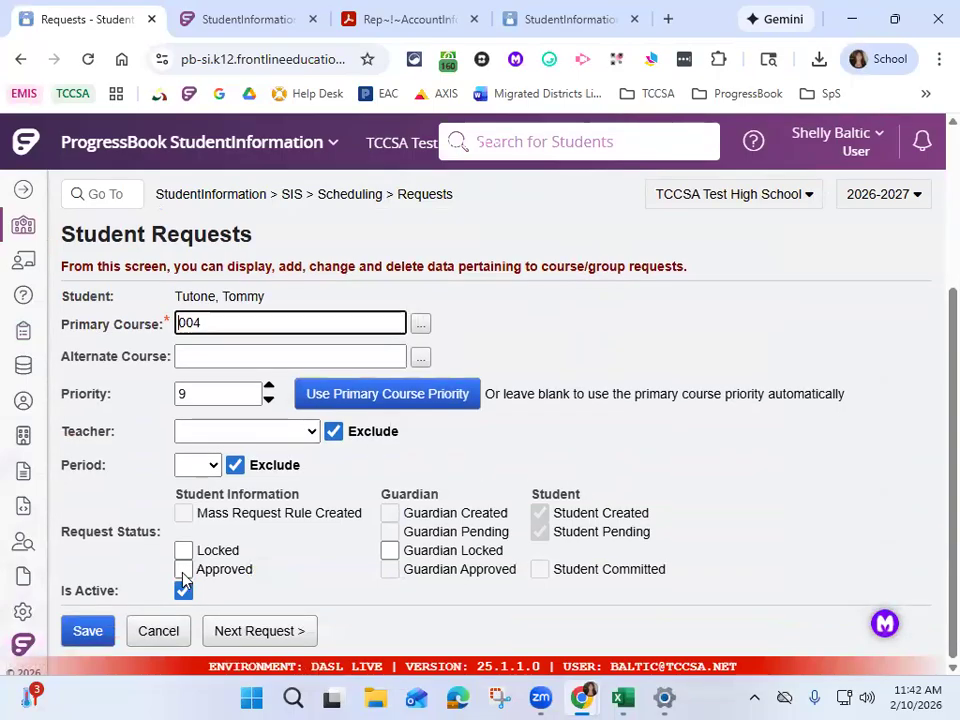
{"action": "left_click", "coordinate": [110, 630]}
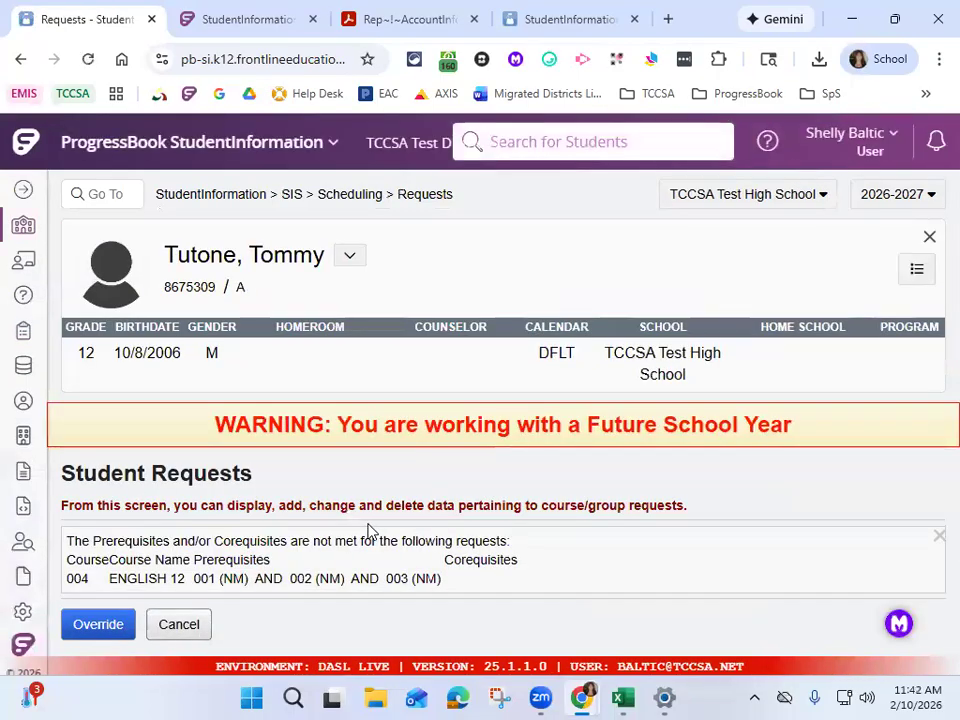
{"action": "left_click", "coordinate": [118, 626]}
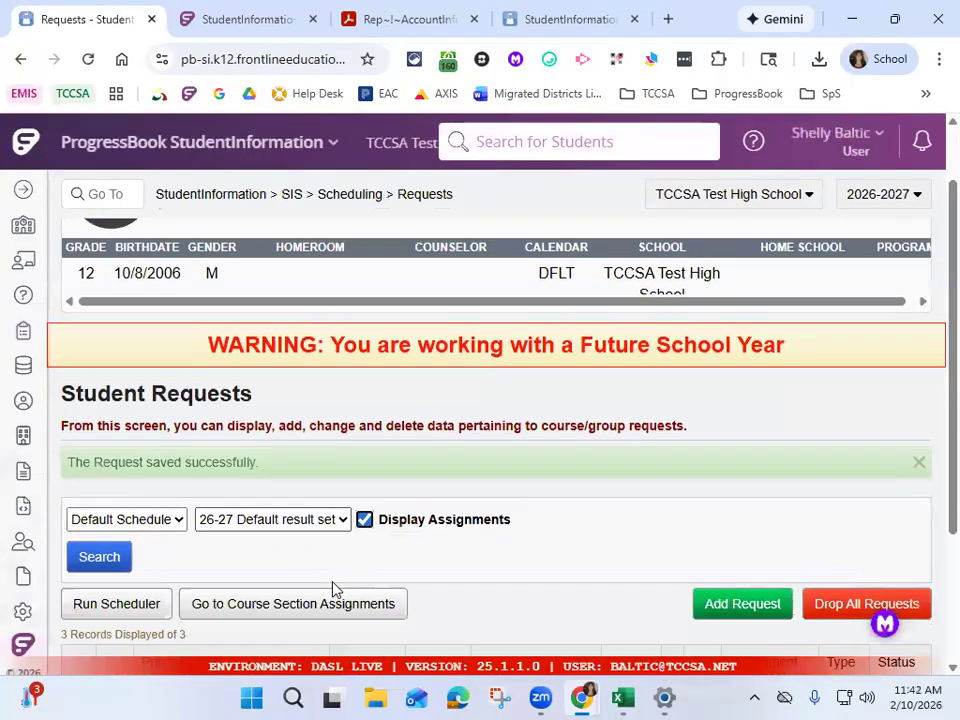
Mark the student's 008 Creative Writing and 098 CURRENT EVENTS requests as Approved and save them
{"action": "scroll", "coordinate": [335, 585], "scroll_direction": "down", "scroll_amount": 3}
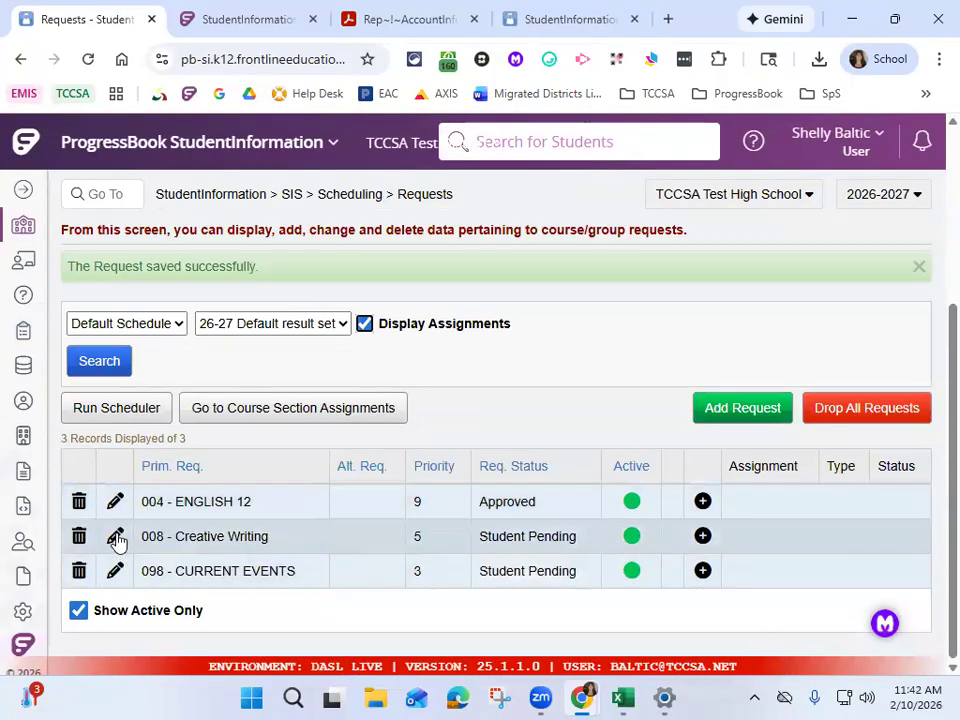
{"action": "left_click", "coordinate": [116, 538]}
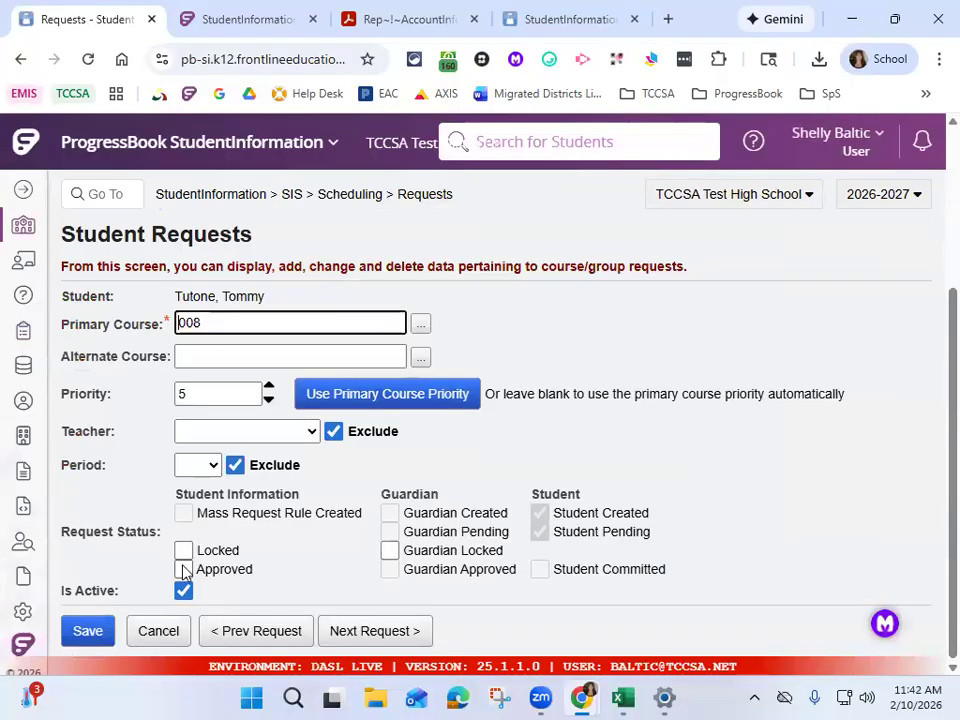
{"action": "left_click", "coordinate": [183, 569]}
{"action": "left_click", "coordinate": [372, 631]}
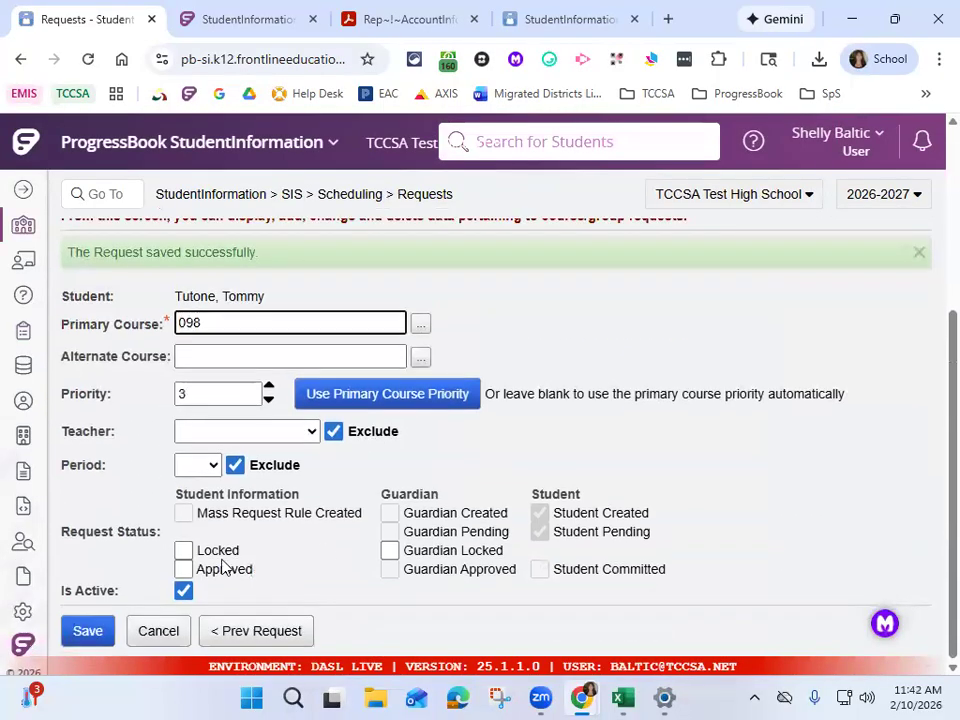
{"action": "left_click", "coordinate": [183, 569]}
{"action": "left_click", "coordinate": [103, 619]}
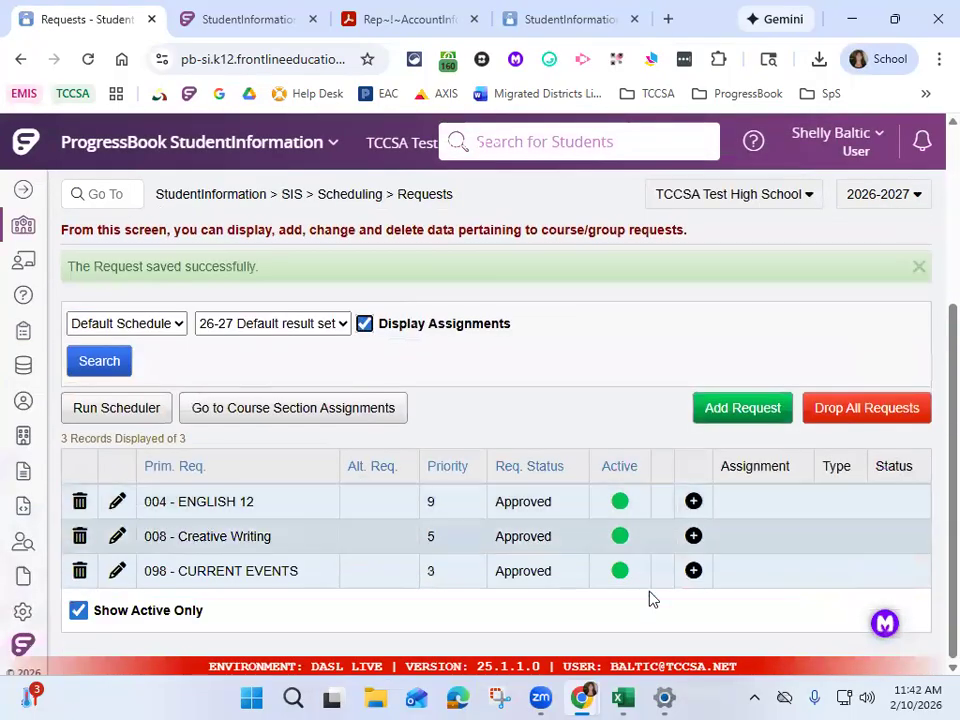